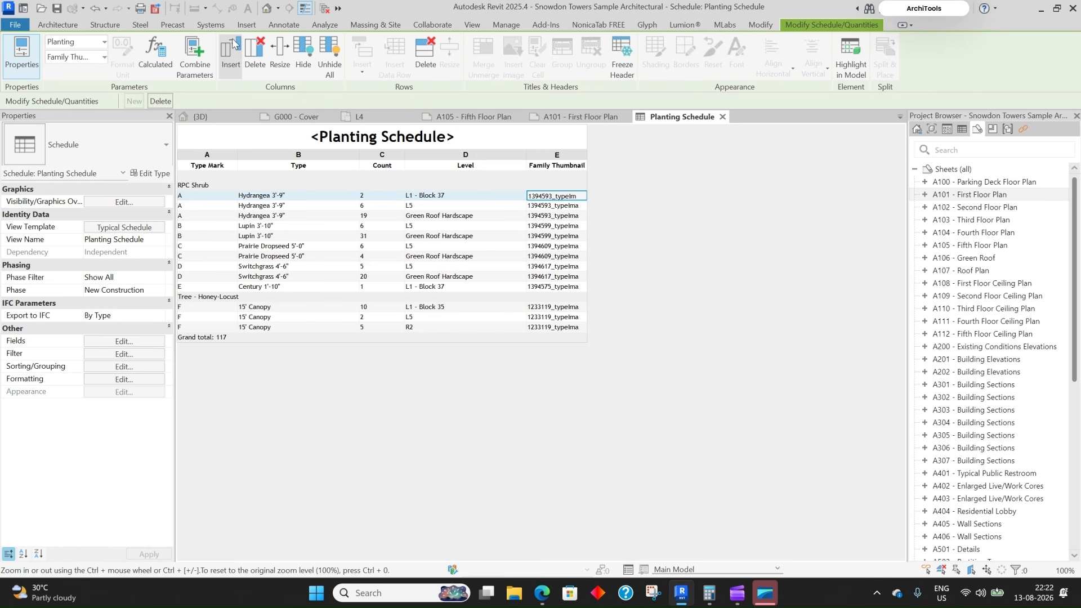
- Create a new Doors-category schedule from Schedule/Quantities and name it 'Door Schedule Appearance'
{"action": "left_click", "coordinate": [68, 25]}
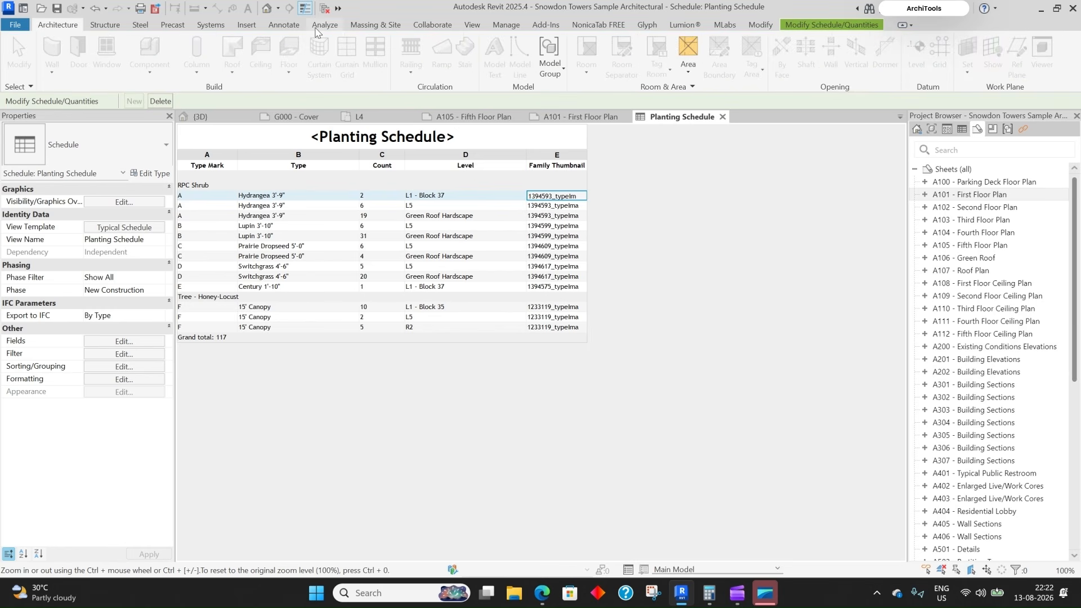
{"action": "left_click", "coordinate": [471, 24]}
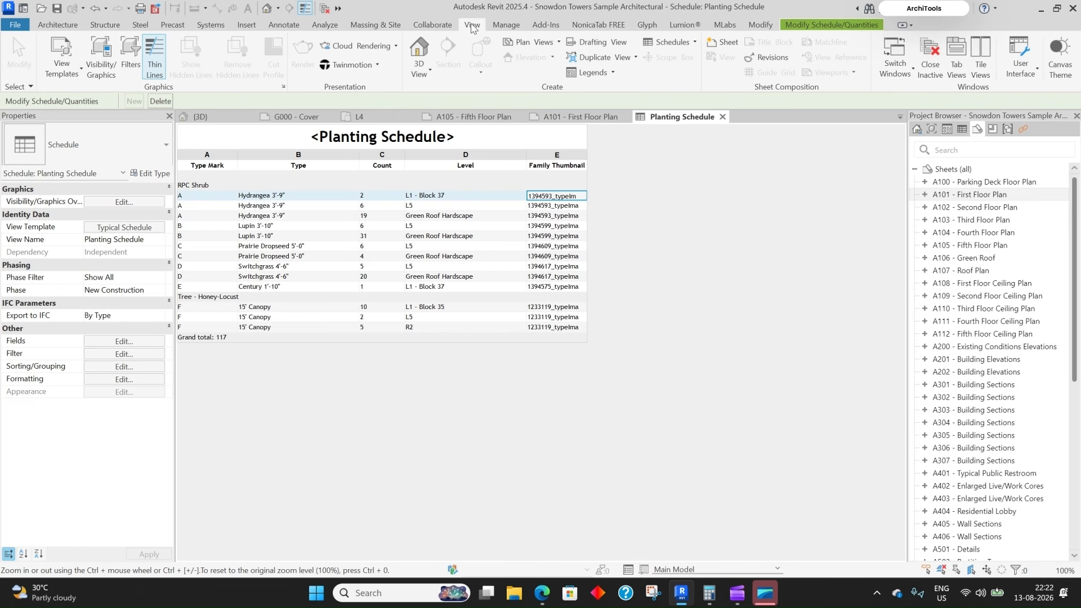
{"action": "left_click", "coordinate": [670, 42]}
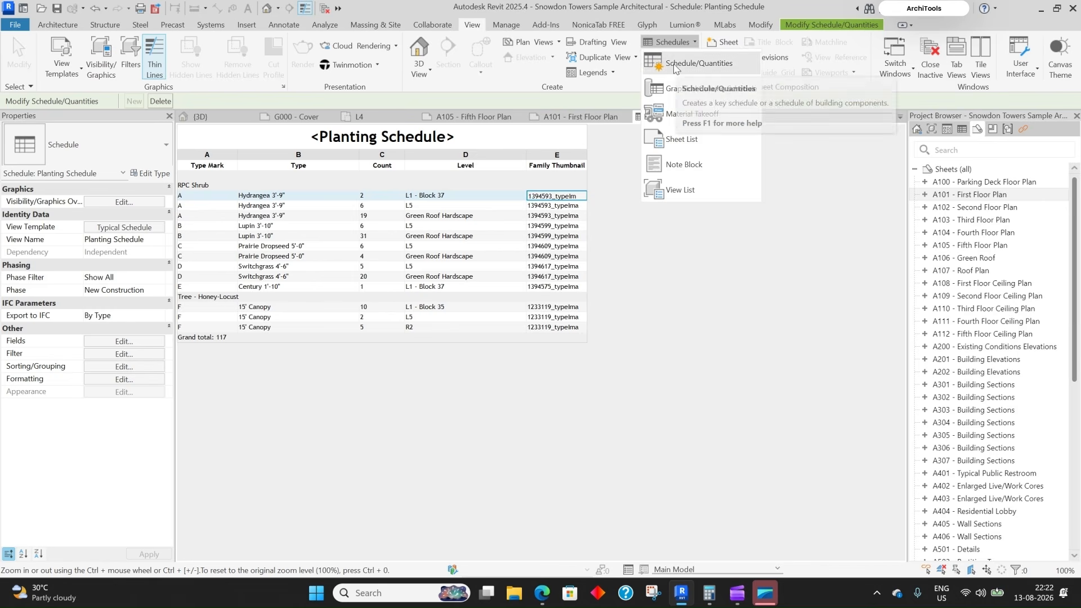
{"action": "left_click", "coordinate": [697, 63]}
{"action": "left_click", "coordinate": [523, 201]}
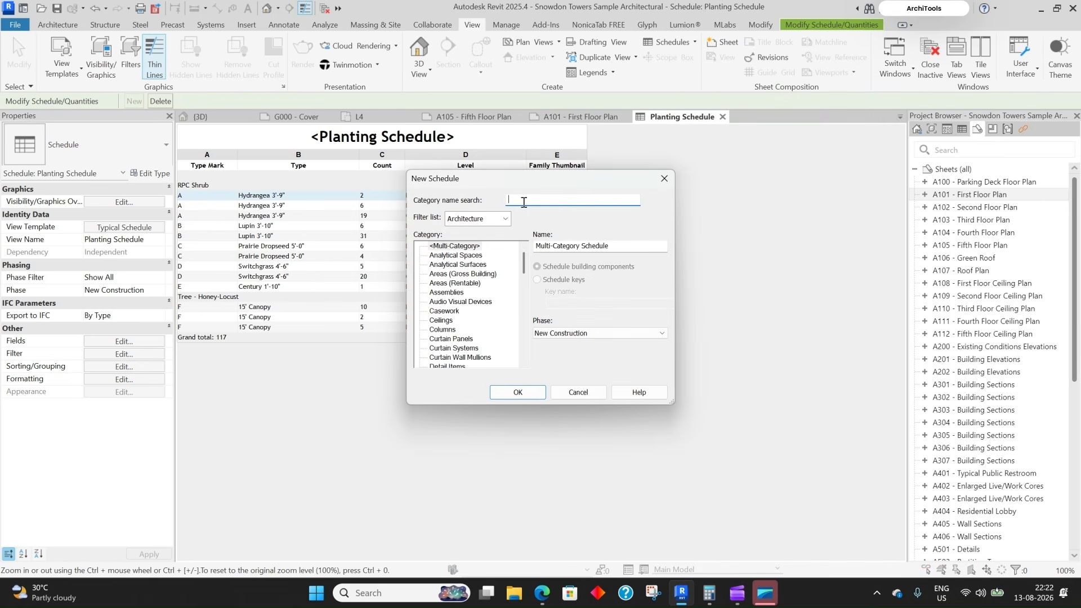
{"action": "type", "text": "Door"}
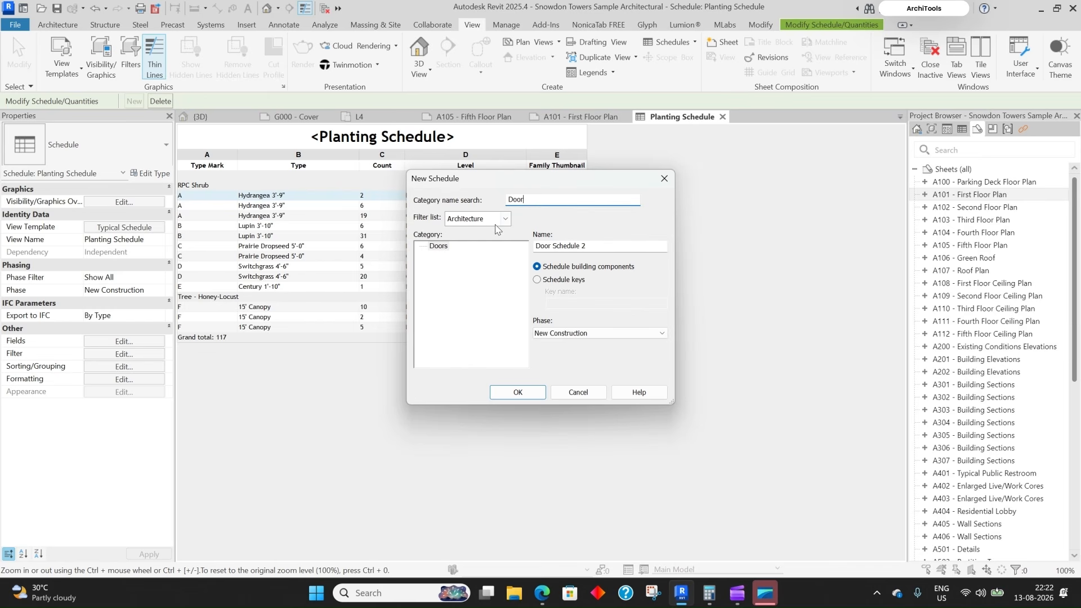
{"action": "left_click", "coordinate": [449, 248]}
{"action": "left_click", "coordinate": [590, 246]}
{"action": "type", "text": "Appearance"}
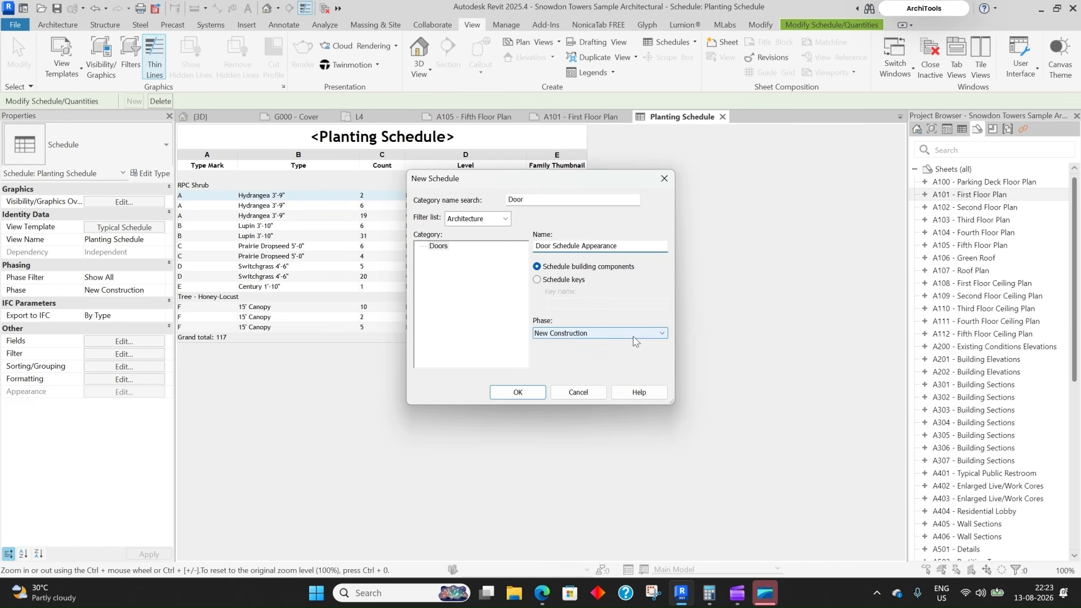
{"action": "left_click", "coordinate": [517, 393]}
{"action": "left_click", "coordinate": [405, 263]}
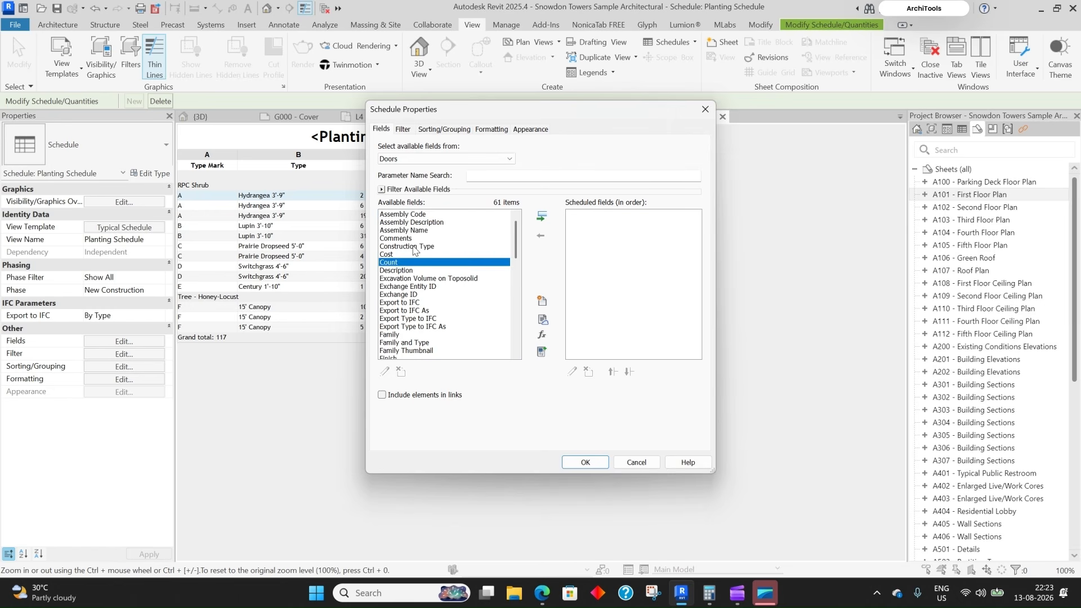
- Add the Family and Type and Head Height fields to the scheduled fields
{"action": "left_click", "coordinate": [407, 287]}
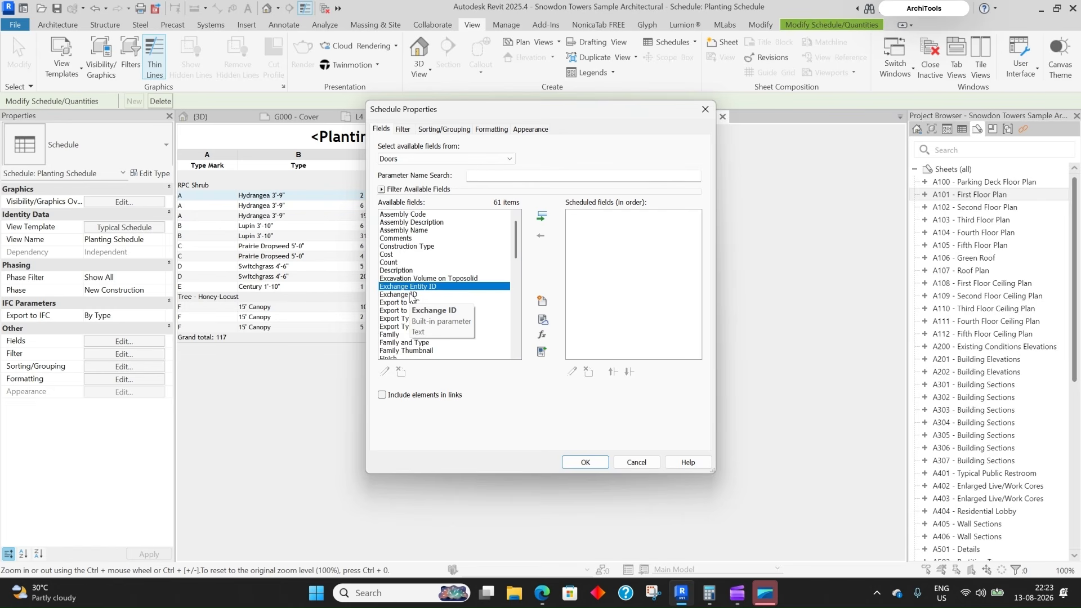
{"action": "left_click", "coordinate": [410, 344]}
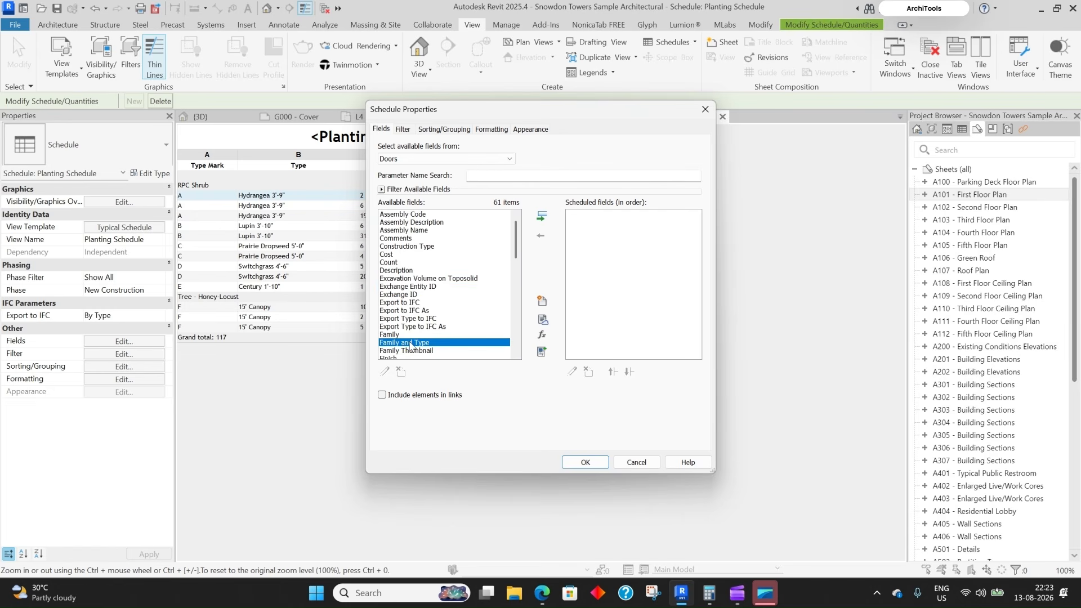
{"action": "left_click", "coordinate": [541, 216]}
{"action": "left_click", "coordinate": [410, 303]}
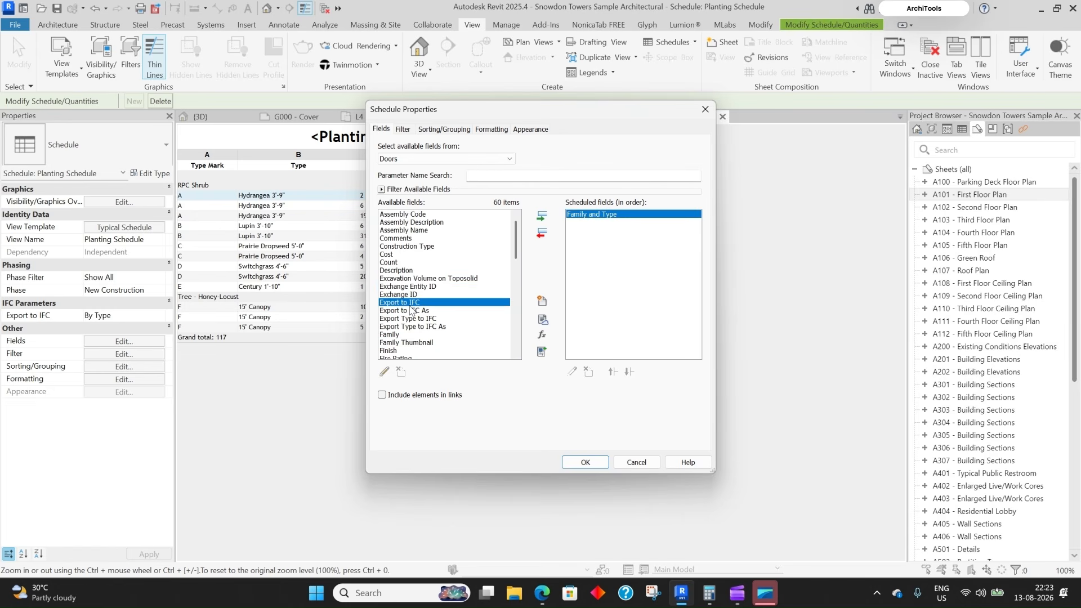
{"action": "key", "text": "h"}
{"action": "scroll", "coordinate": [409, 335], "scroll_direction": "down", "scroll_amount": 1}
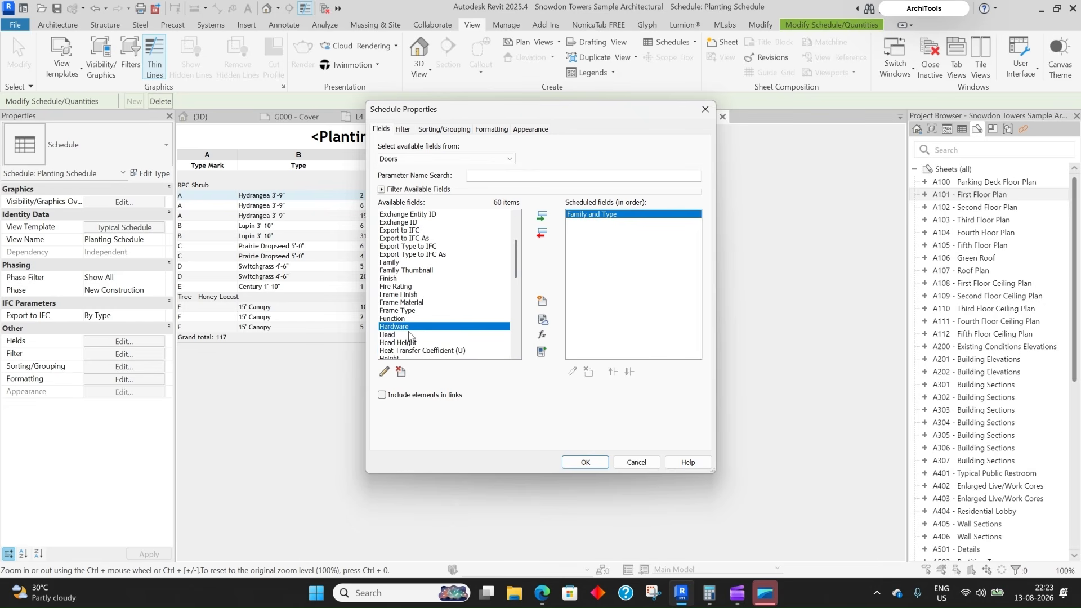
{"action": "left_click", "coordinate": [410, 341]}
{"action": "left_click", "coordinate": [541, 216]}
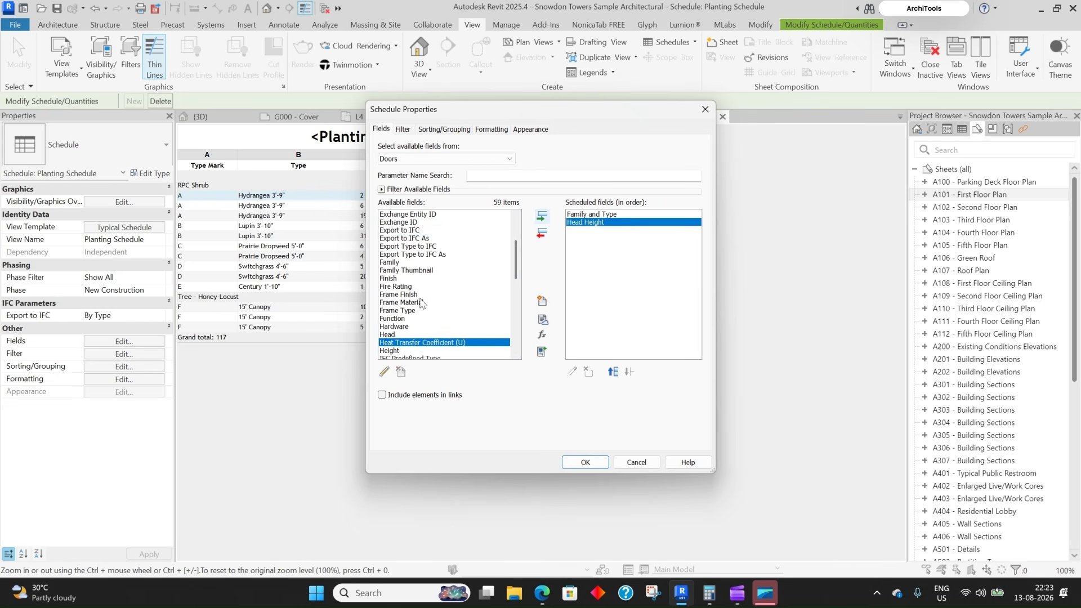
- Add the Level and Width fields and open the finished schedule
{"action": "key", "text": "l"}
{"action": "left_click", "coordinate": [541, 216]}
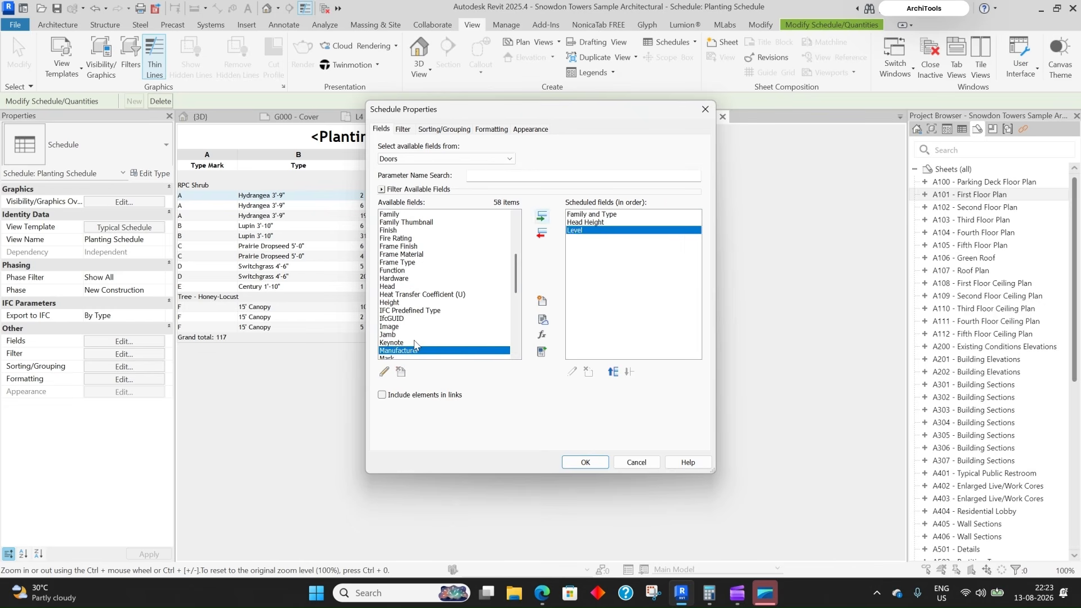
{"action": "left_click", "coordinate": [392, 319]}
{"action": "key", "text": "w"}
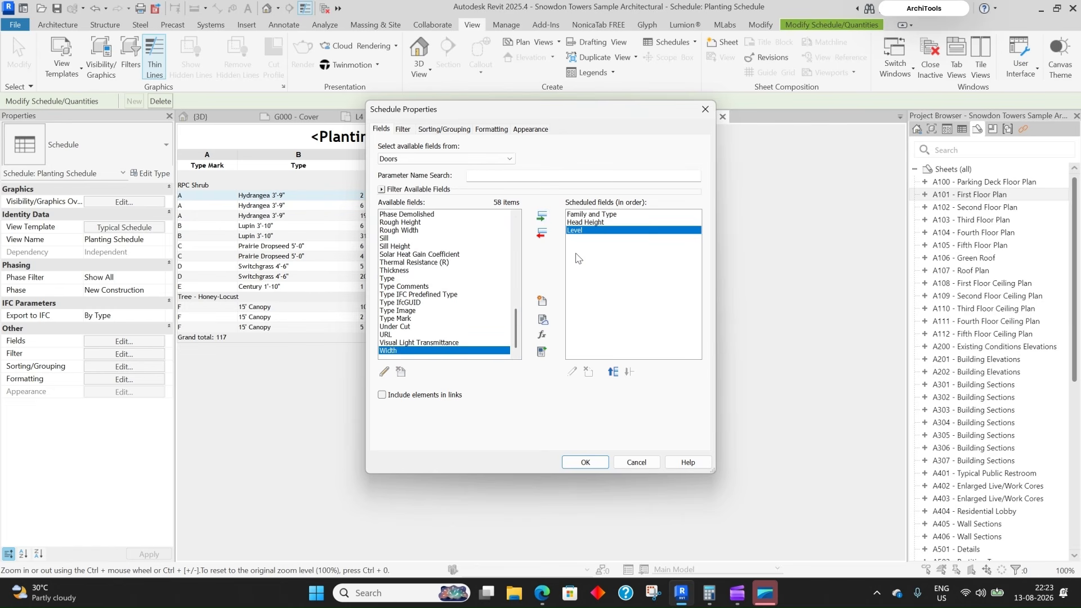
{"action": "left_click", "coordinate": [541, 216]}
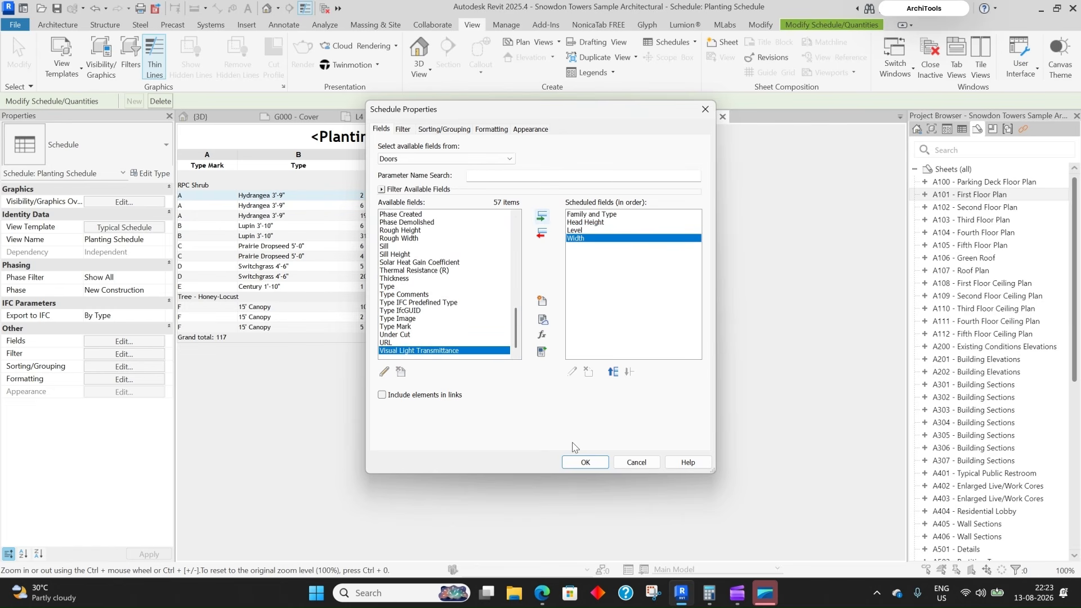
{"action": "left_click", "coordinate": [584, 463]}
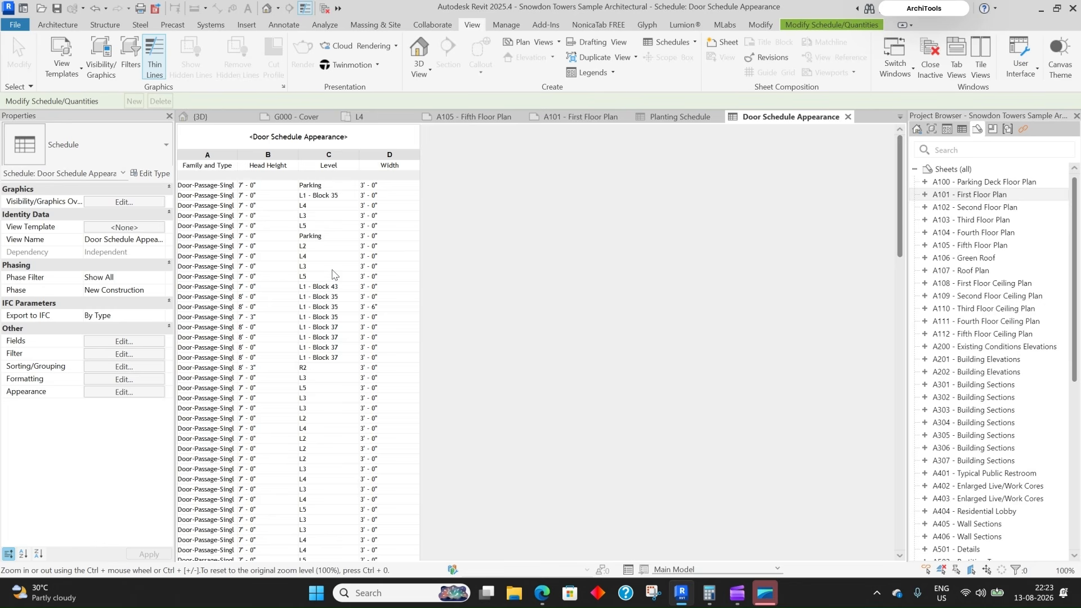
- Filter the schedule by Level equals L2 so only L2 doors are listed
{"action": "scroll", "coordinate": [316, 259], "scroll_direction": "down", "scroll_amount": 5}
{"action": "scroll", "coordinate": [335, 356], "scroll_direction": "down", "scroll_amount": 10}
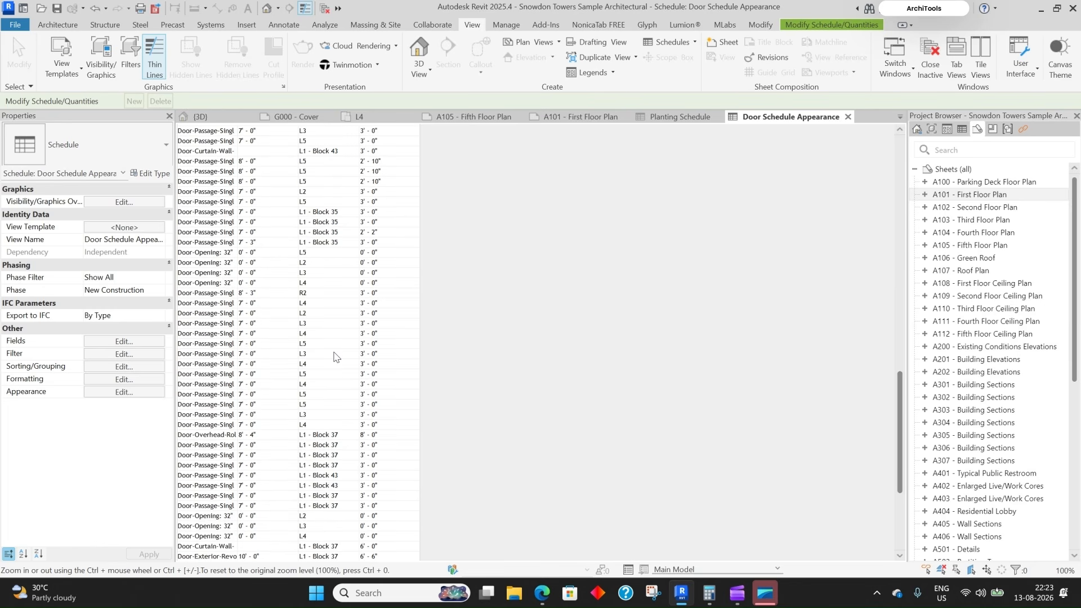
{"action": "scroll", "coordinate": [284, 269], "scroll_direction": "up", "scroll_amount": 10}
{"action": "scroll", "coordinate": [293, 254], "scroll_direction": "up", "scroll_amount": 10}
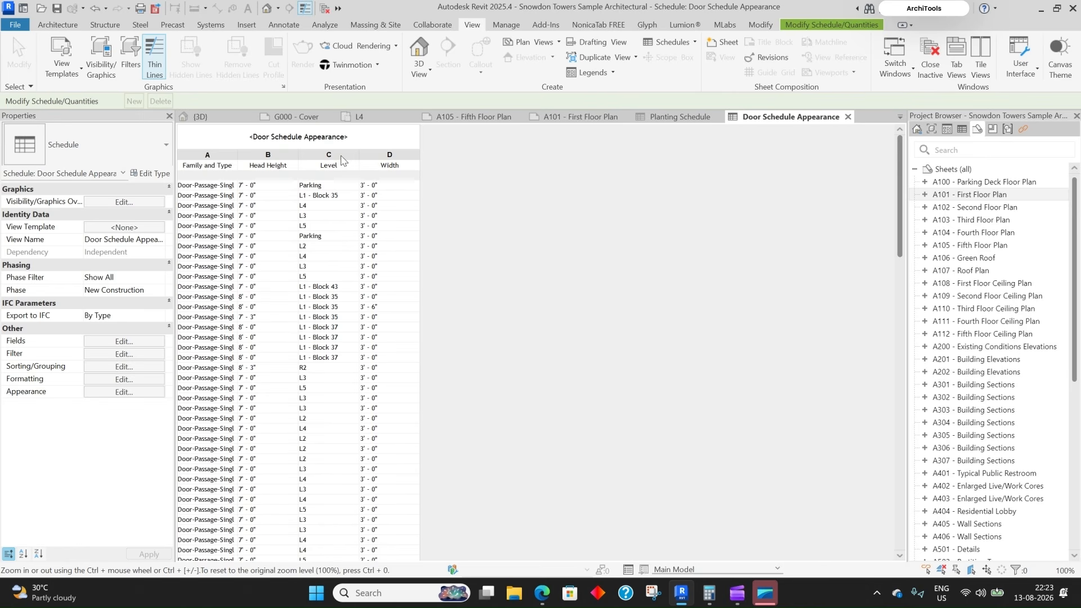
{"action": "scroll", "coordinate": [338, 163], "scroll_direction": "down", "scroll_amount": 4}
{"action": "scroll", "coordinate": [334, 169], "scroll_direction": "down", "scroll_amount": 10}
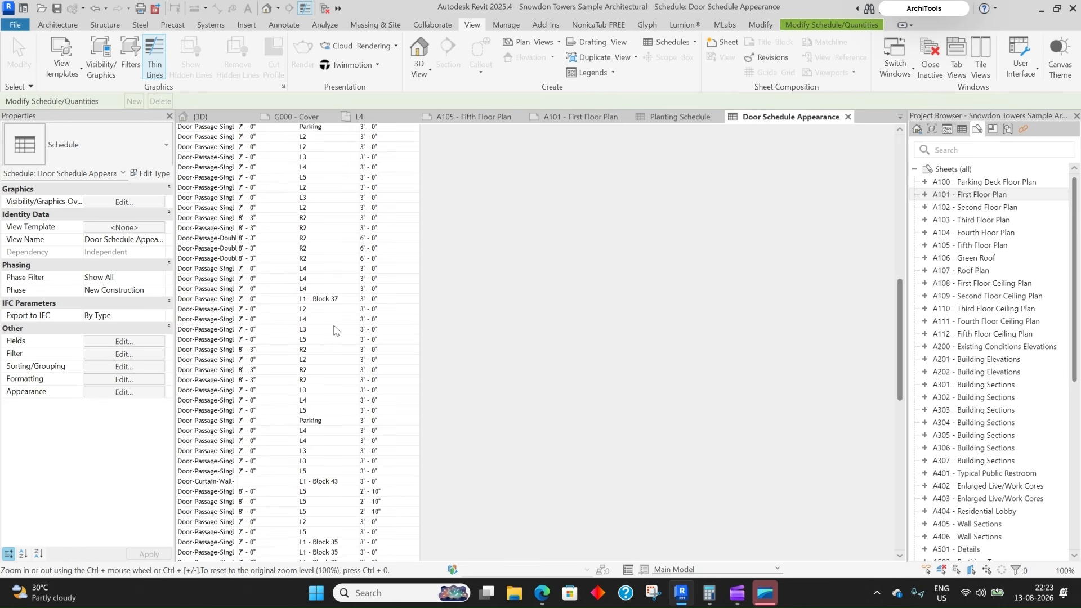
{"action": "scroll", "coordinate": [345, 386], "scroll_direction": "down", "scroll_amount": 7}
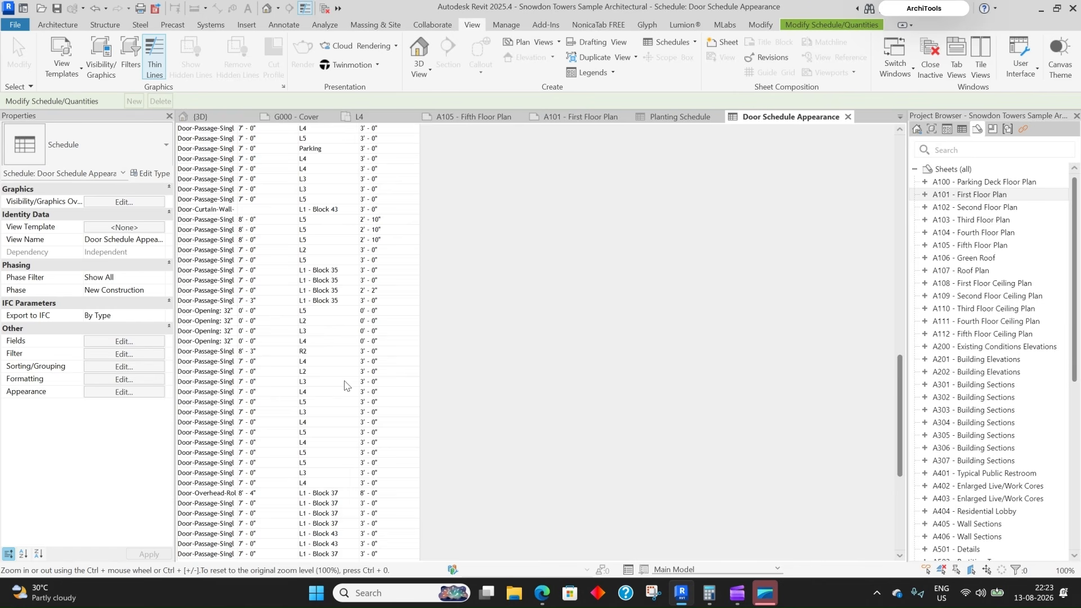
{"action": "scroll", "coordinate": [345, 386], "scroll_direction": "down", "scroll_amount": 8}
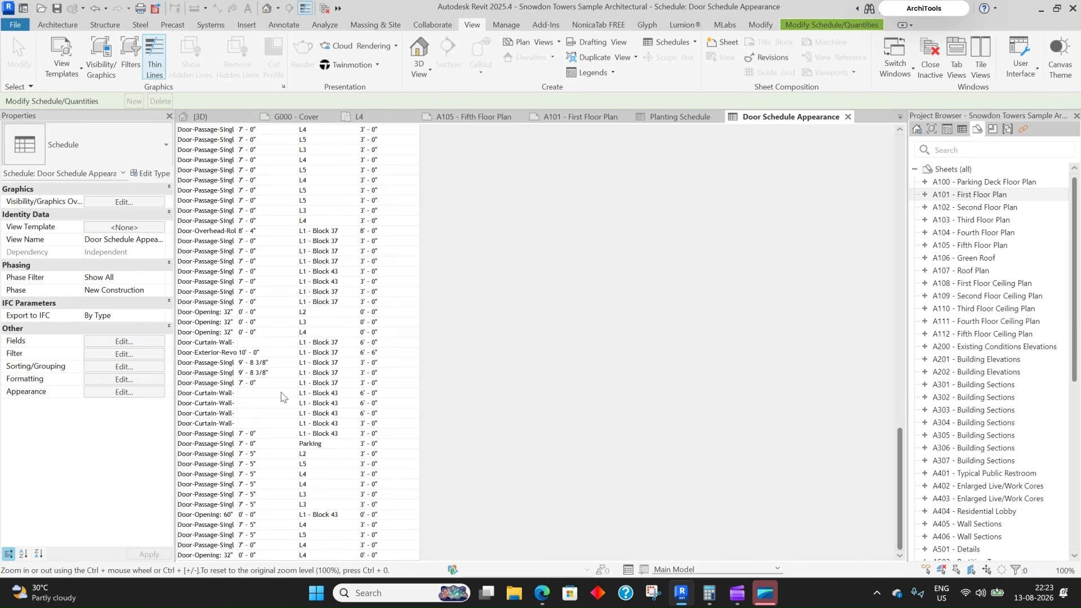
{"action": "left_click", "coordinate": [118, 358]}
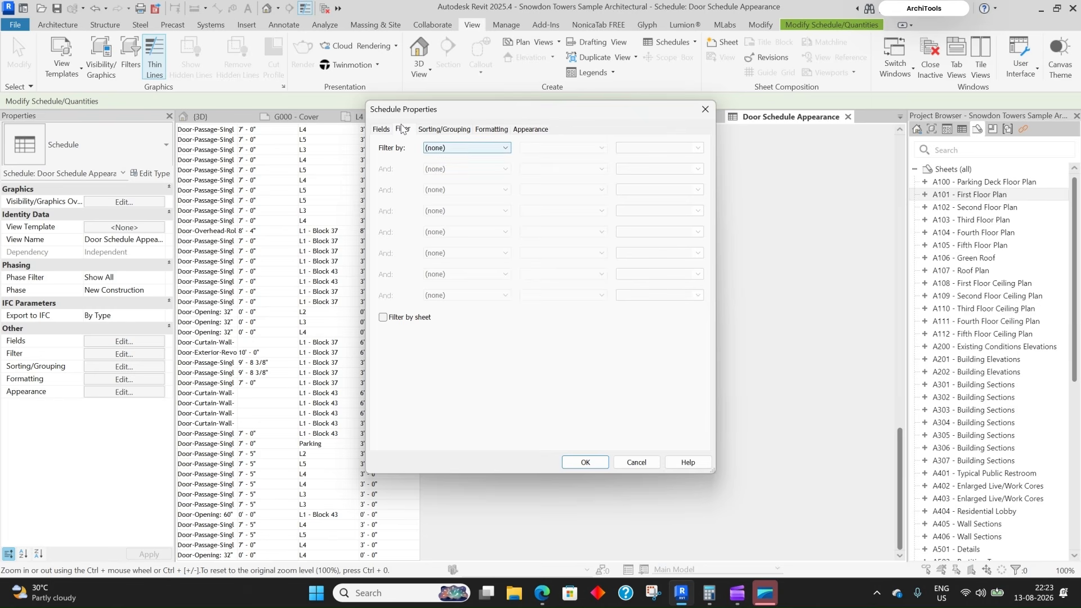
{"action": "left_click", "coordinate": [456, 149]}
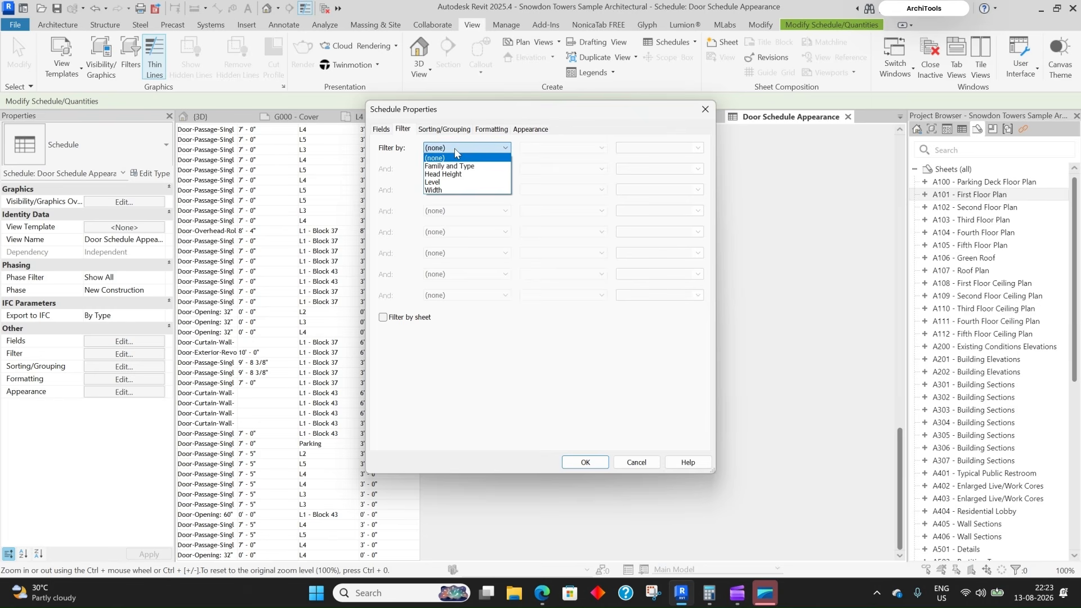
{"action": "left_click", "coordinate": [436, 182]}
{"action": "left_click", "coordinate": [565, 150]}
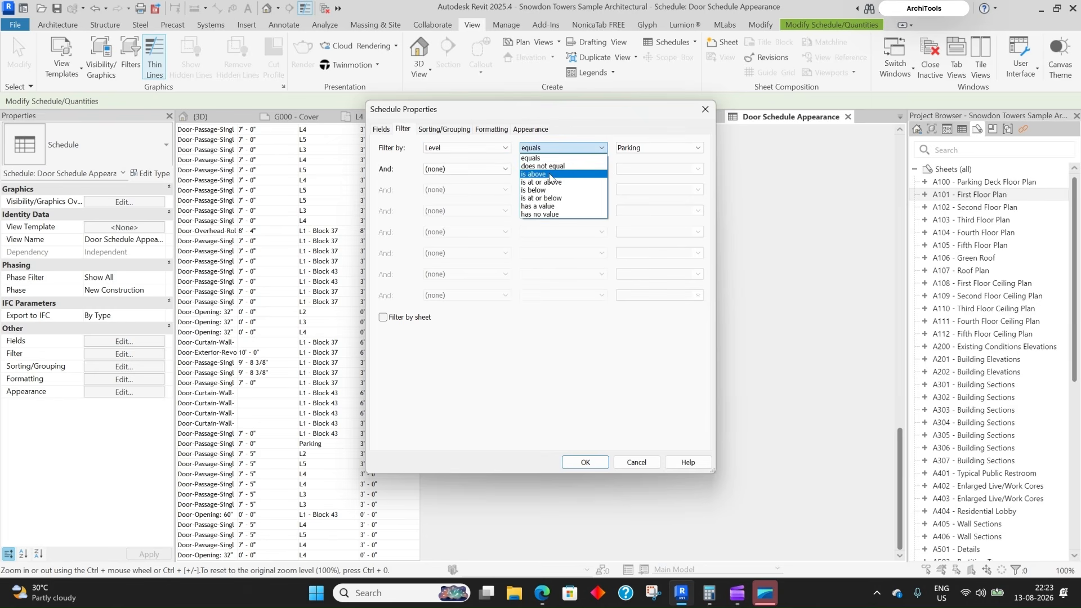
{"action": "left_click", "coordinate": [644, 148]}
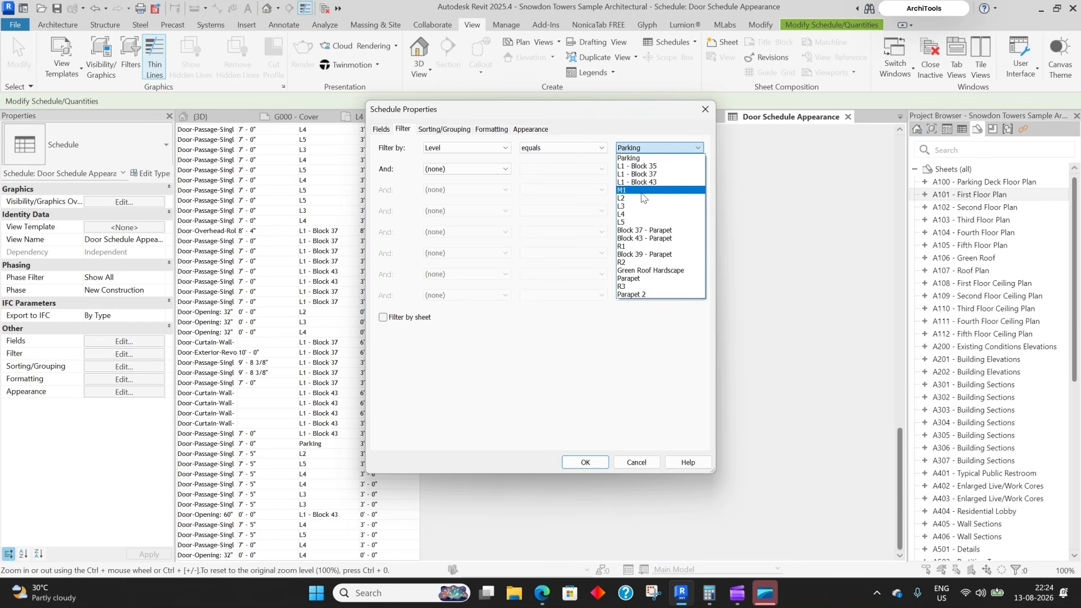
{"action": "left_click", "coordinate": [638, 200]}
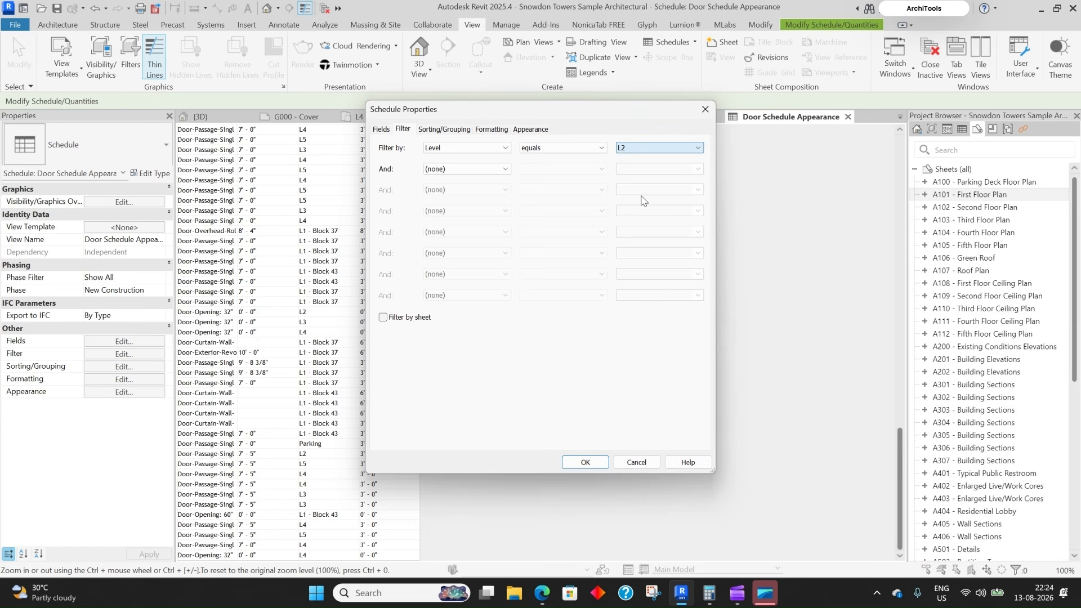
{"action": "left_click", "coordinate": [586, 462]}
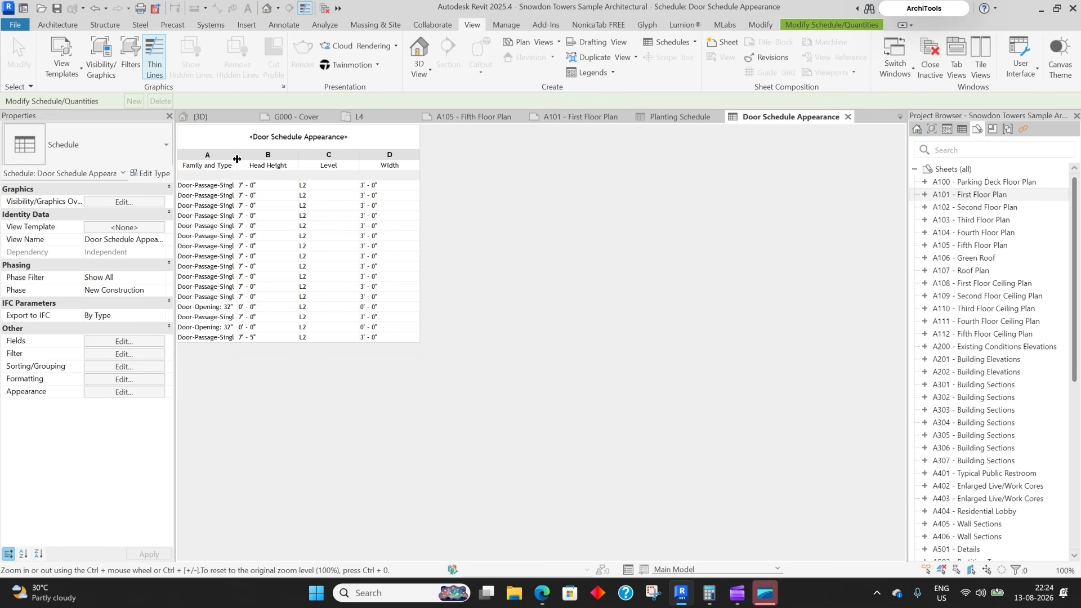
- Widen column A, then sort by Family and Type with Itemize every instance turned off
{"action": "left_click_drag", "start_coordinate": [237, 159], "coordinate": [322, 158]}
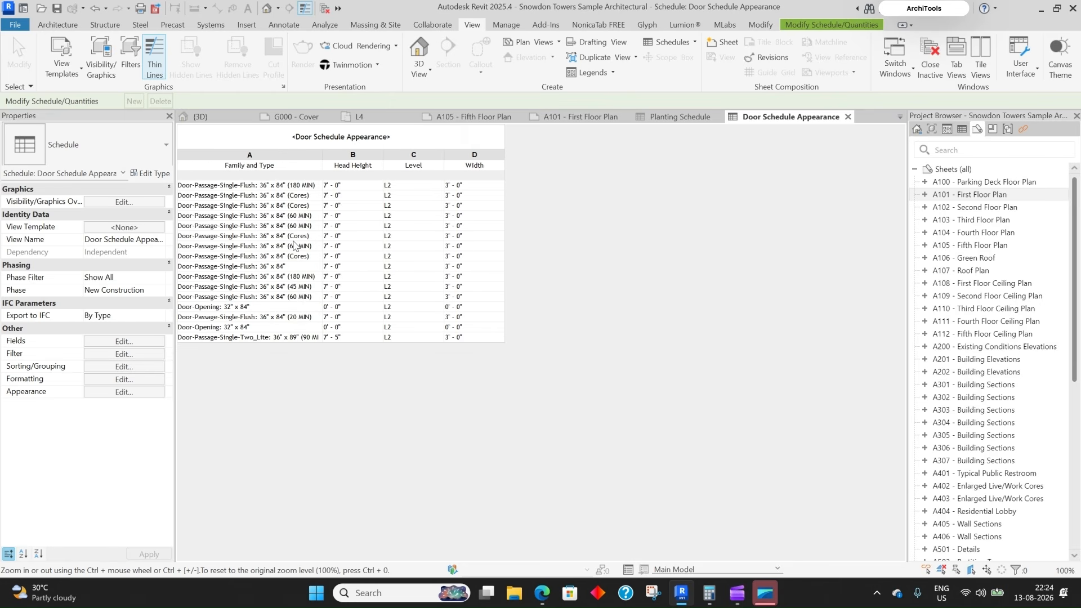
{"action": "left_click", "coordinate": [125, 355]}
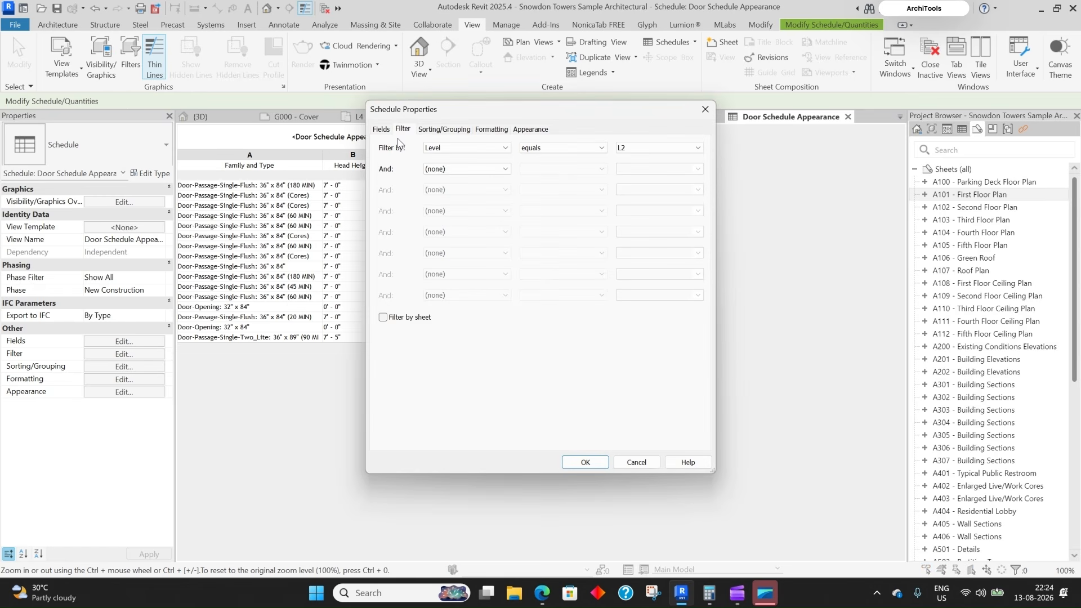
{"action": "left_click", "coordinate": [444, 129]}
{"action": "left_click", "coordinate": [495, 148]}
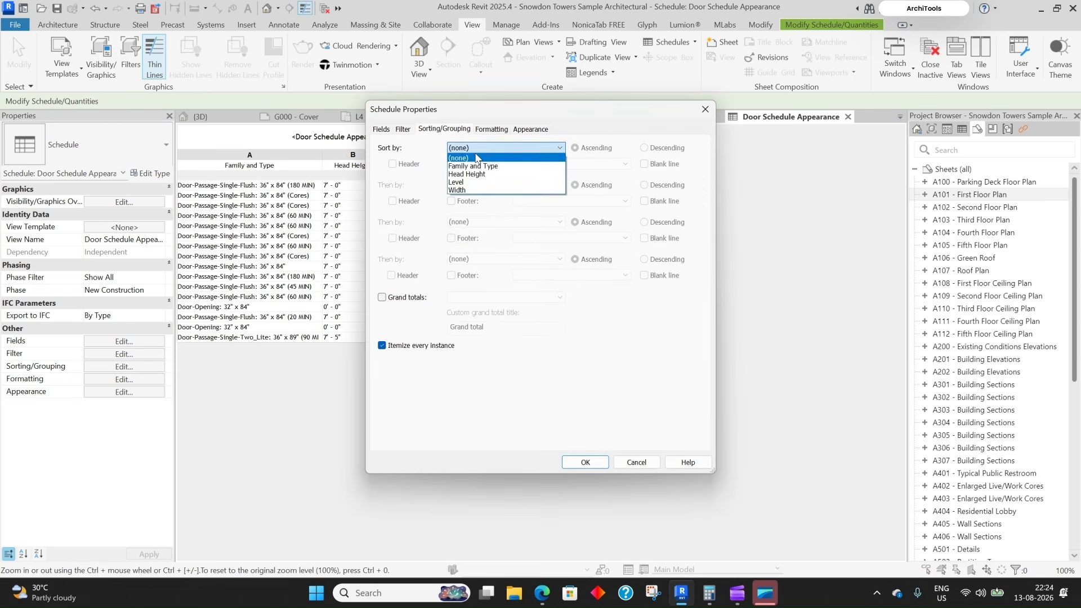
{"action": "left_click", "coordinate": [473, 166]}
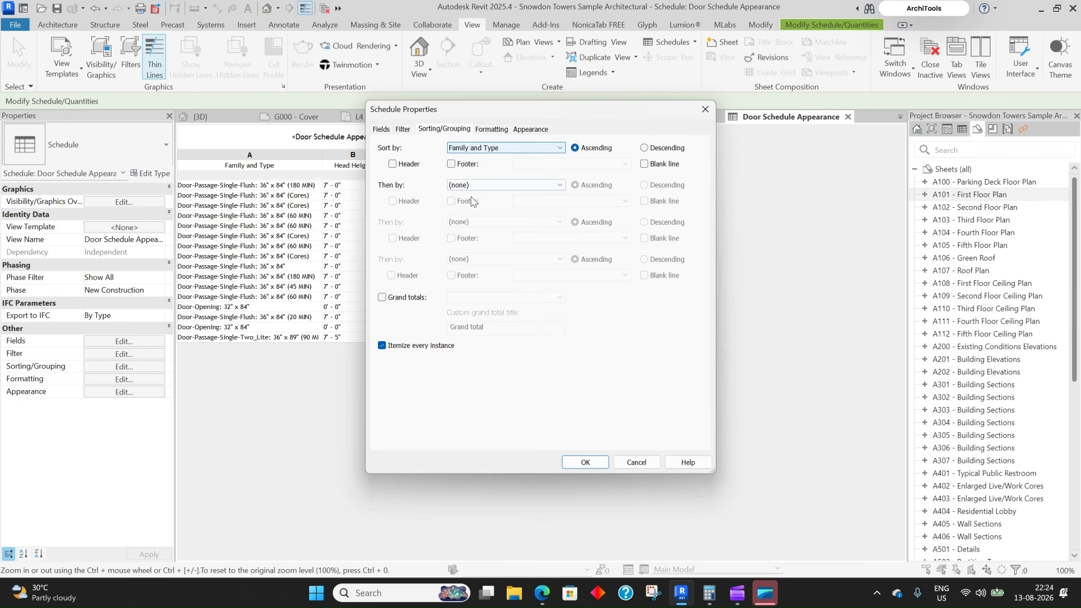
{"action": "left_click", "coordinate": [381, 346]}
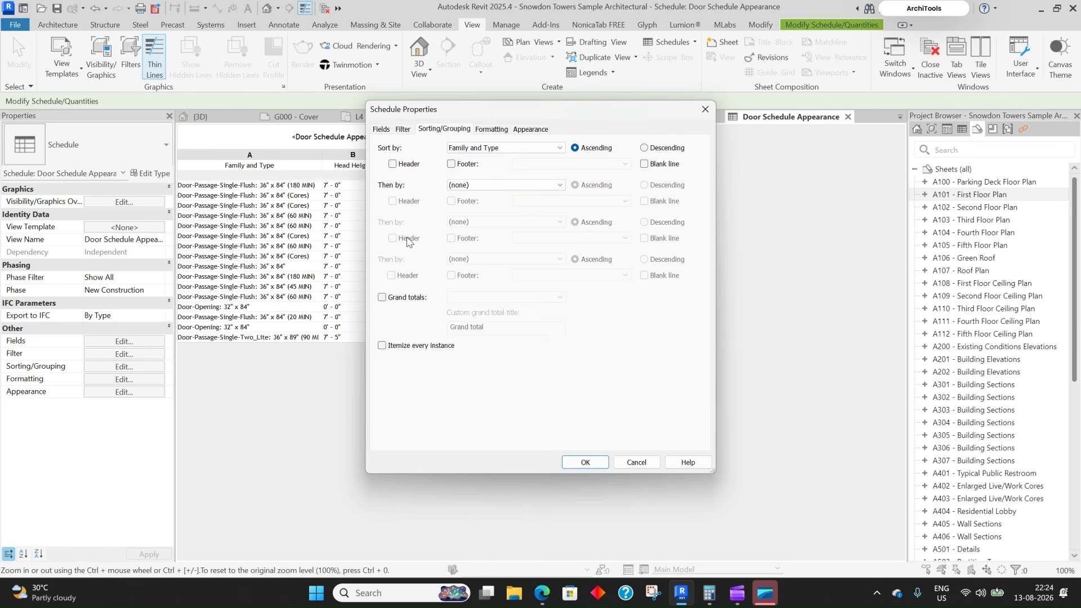
{"action": "left_click", "coordinate": [584, 462]}
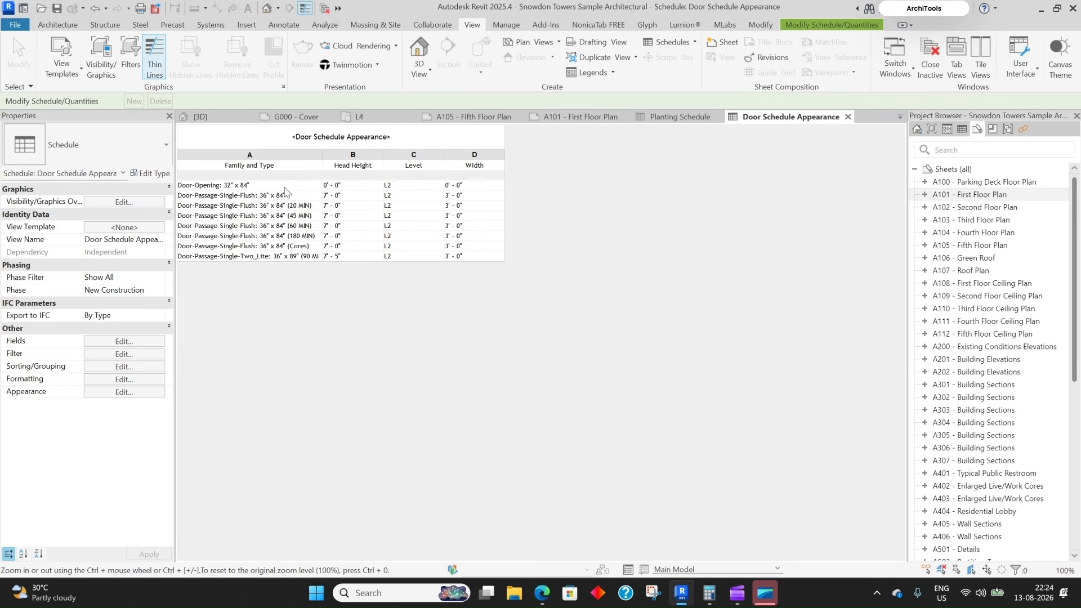
{"action": "left_click", "coordinate": [124, 354]}
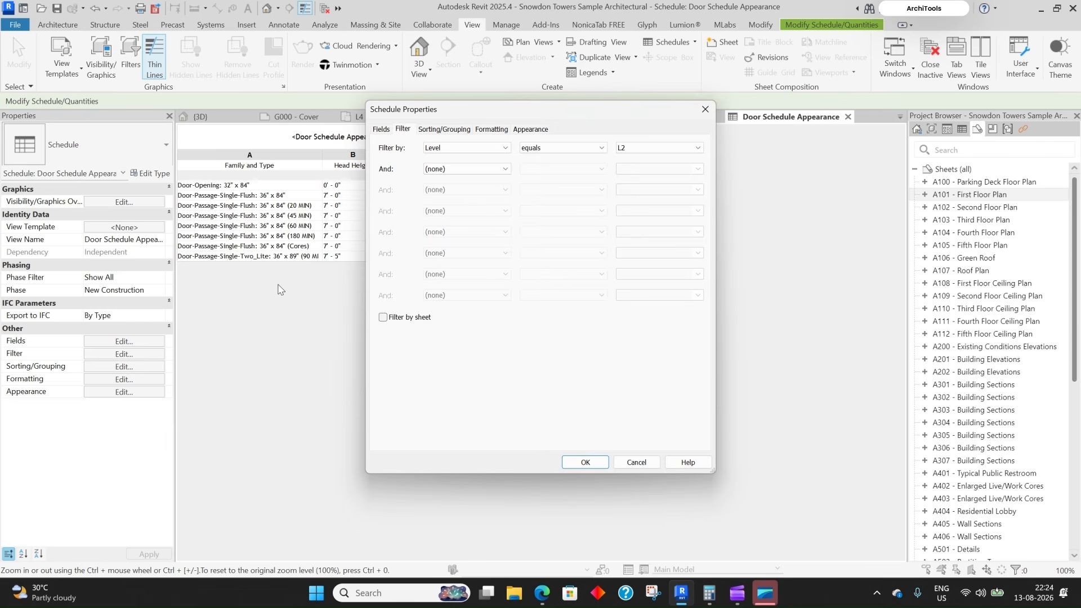
- Add the Count field to the schedule as a new quantity column
{"action": "left_click", "coordinate": [381, 129]}
{"action": "left_click", "coordinate": [386, 262]}
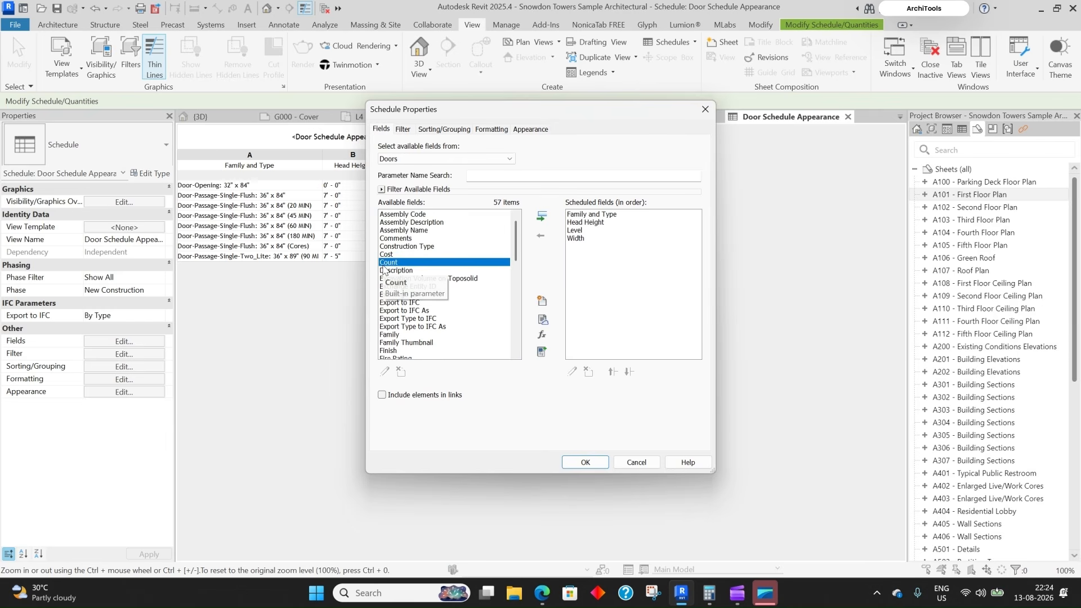
{"action": "left_click", "coordinate": [541, 217]}
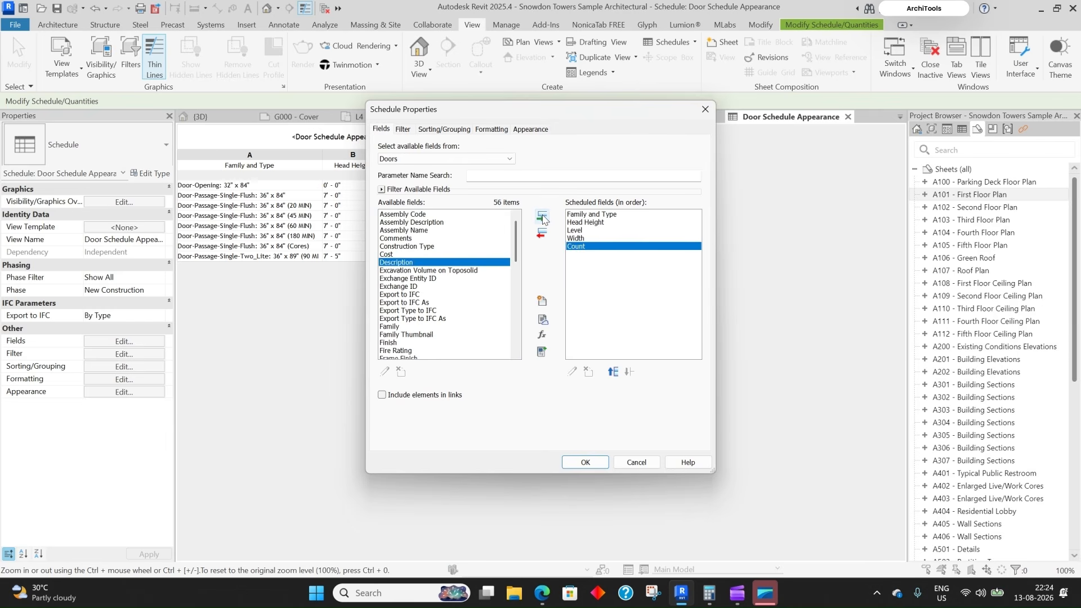
{"action": "left_click", "coordinate": [585, 463]}
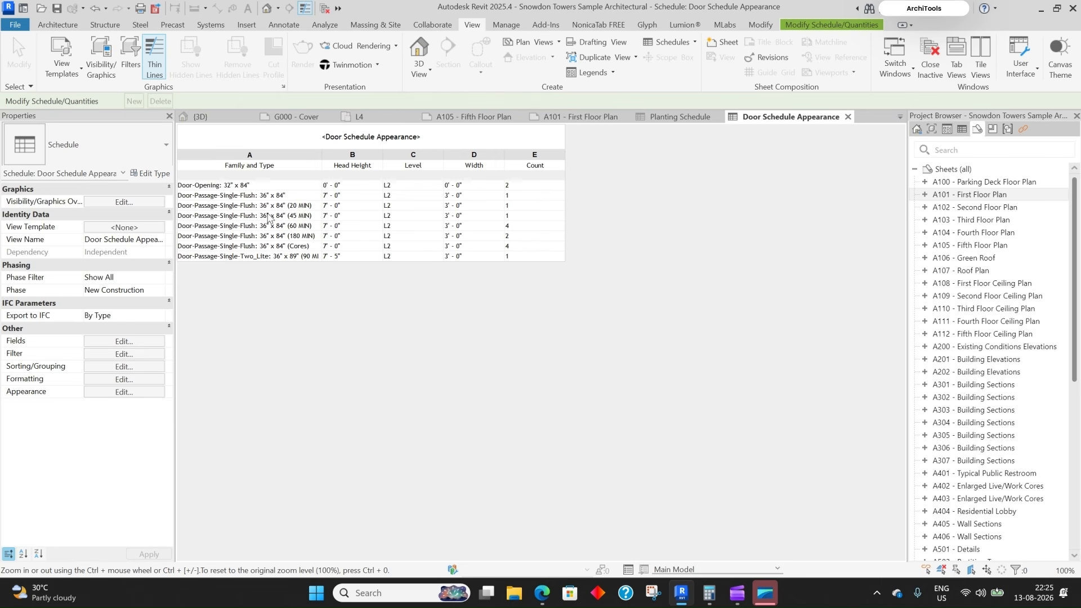
- Hide the schedule title, then restore it and hide the column headers instead
{"action": "left_click", "coordinate": [116, 396]}
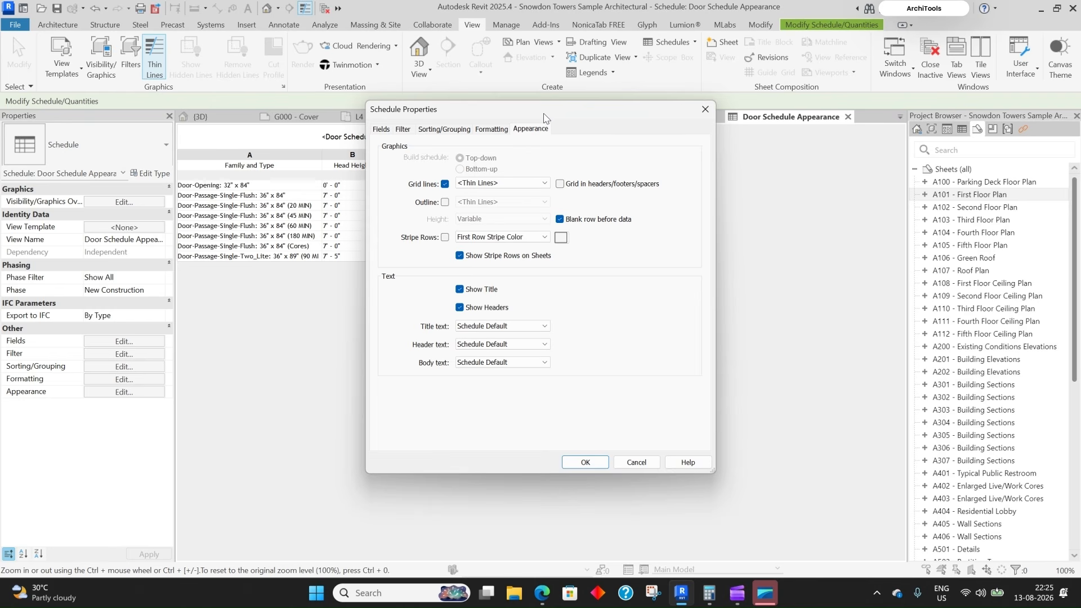
{"action": "left_click_drag", "start_coordinate": [544, 117], "coordinate": [686, 109]}
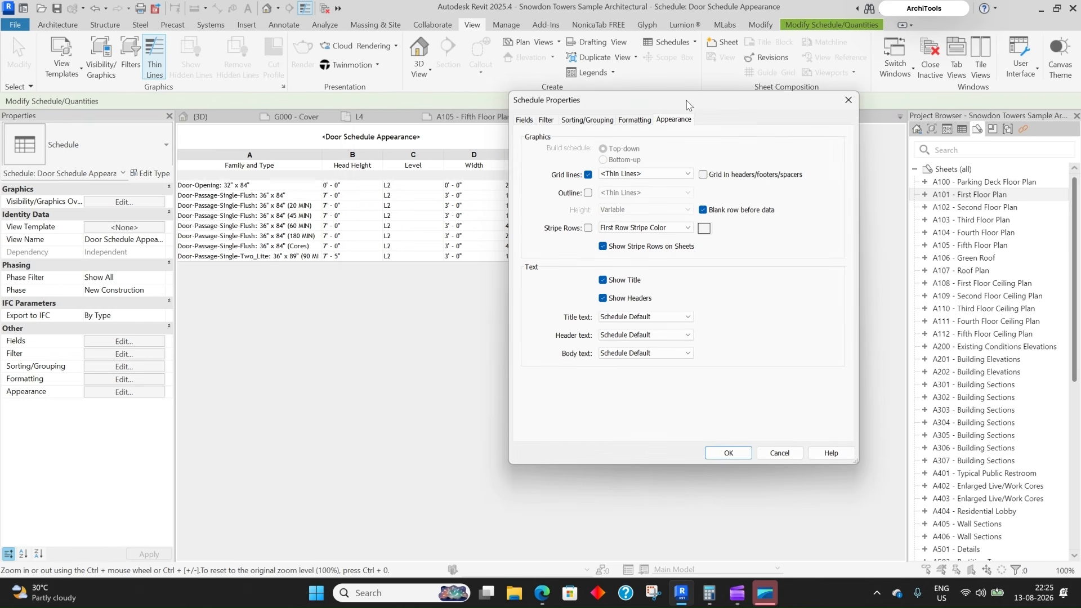
{"action": "left_click", "coordinate": [604, 281]}
{"action": "left_click", "coordinate": [729, 454]}
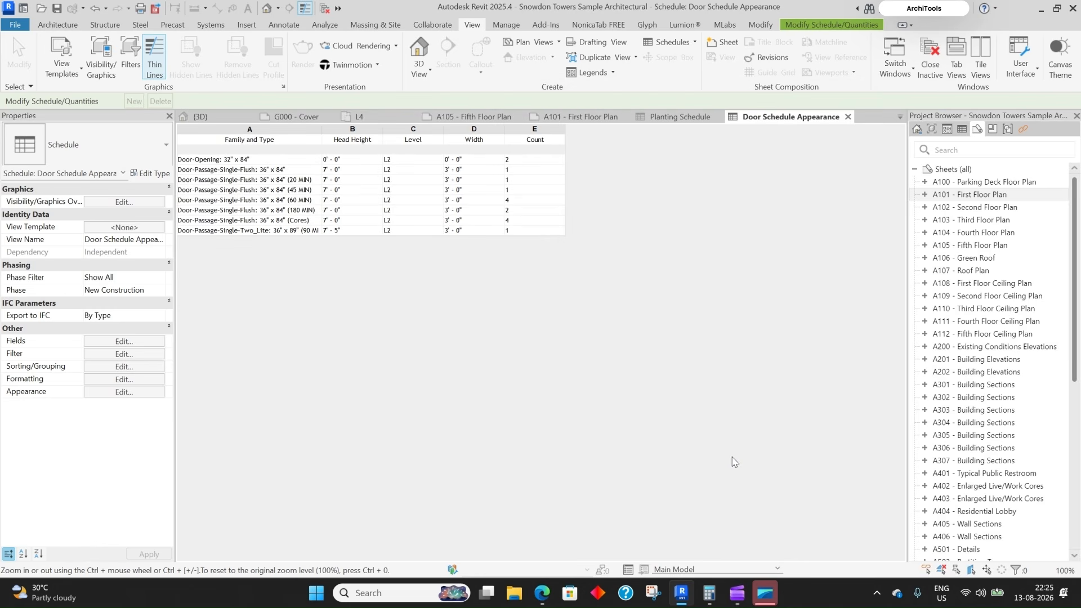
{"action": "left_click", "coordinate": [133, 395]}
{"action": "left_click", "coordinate": [603, 281]}
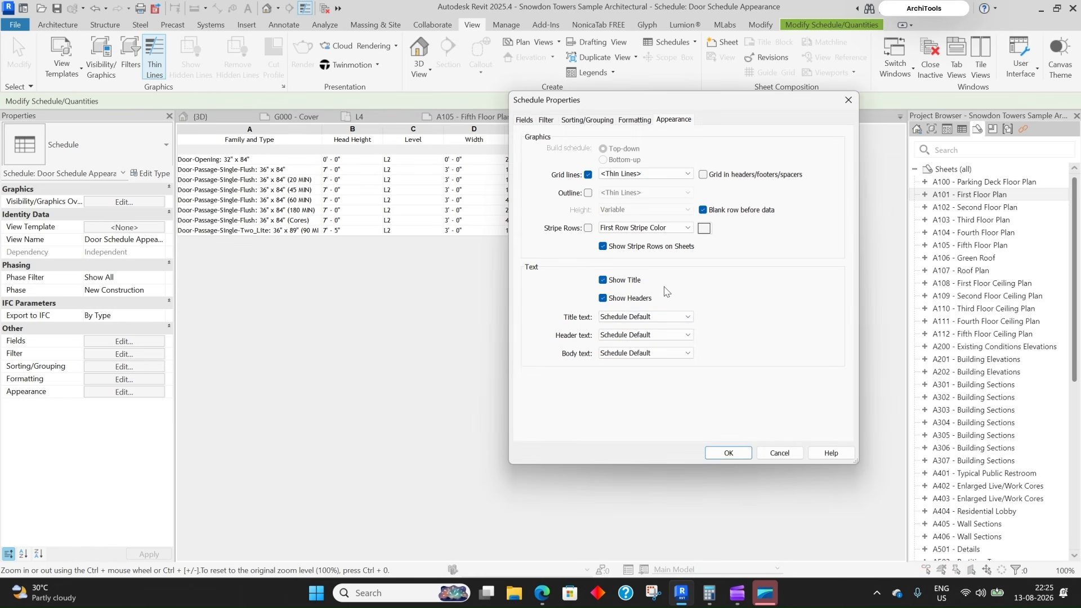
{"action": "left_click", "coordinate": [603, 298]}
{"action": "left_click", "coordinate": [709, 451]}
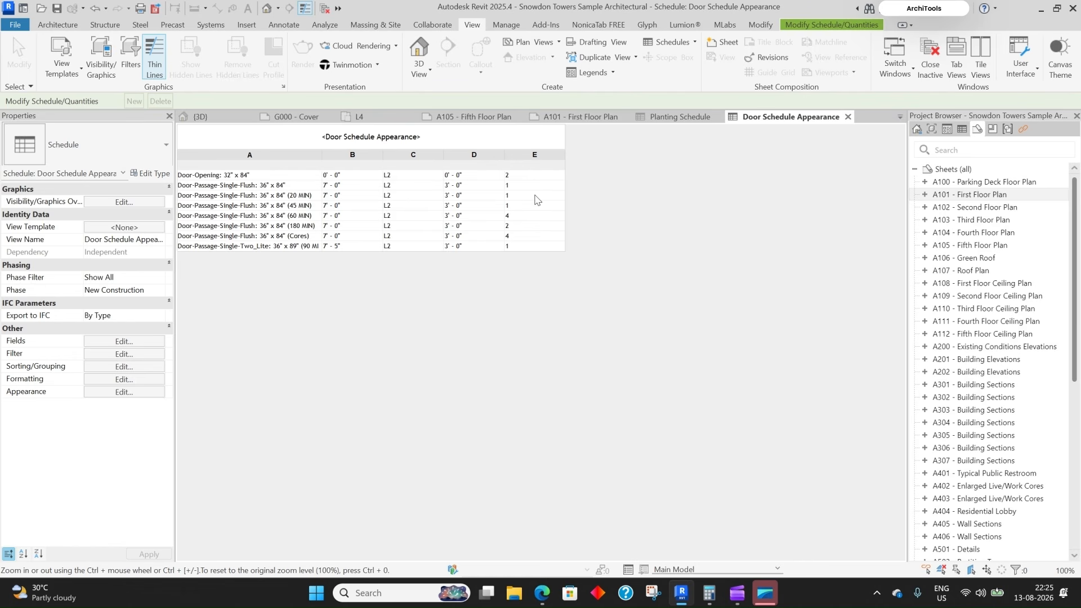
- Review the Appearance header and title style settings, then open sheet A101 - First Floor Plan
{"action": "left_click", "coordinate": [124, 392]}
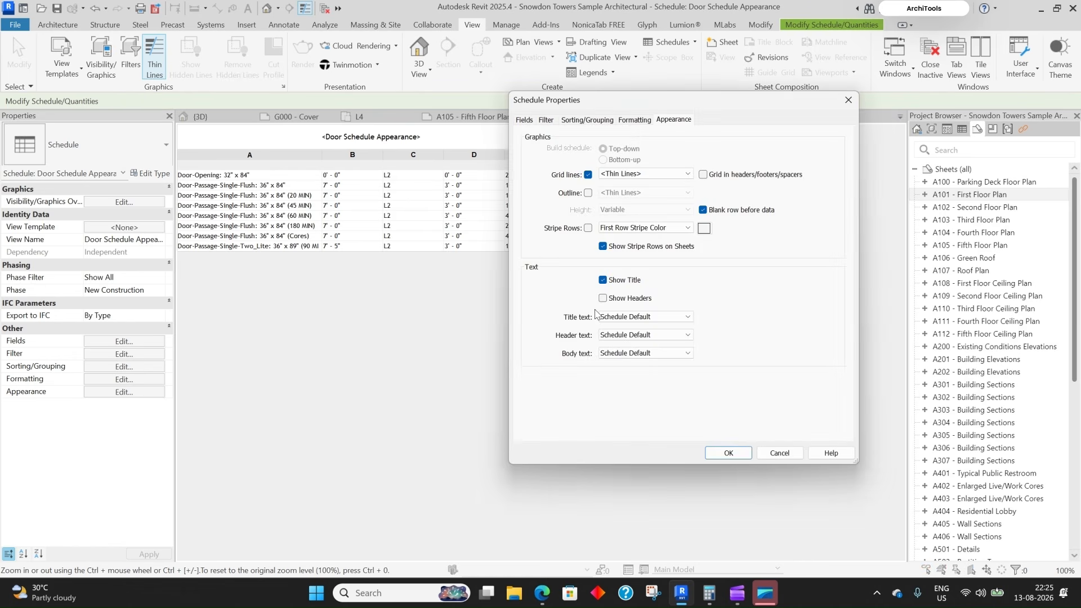
{"action": "left_click", "coordinate": [604, 298]}
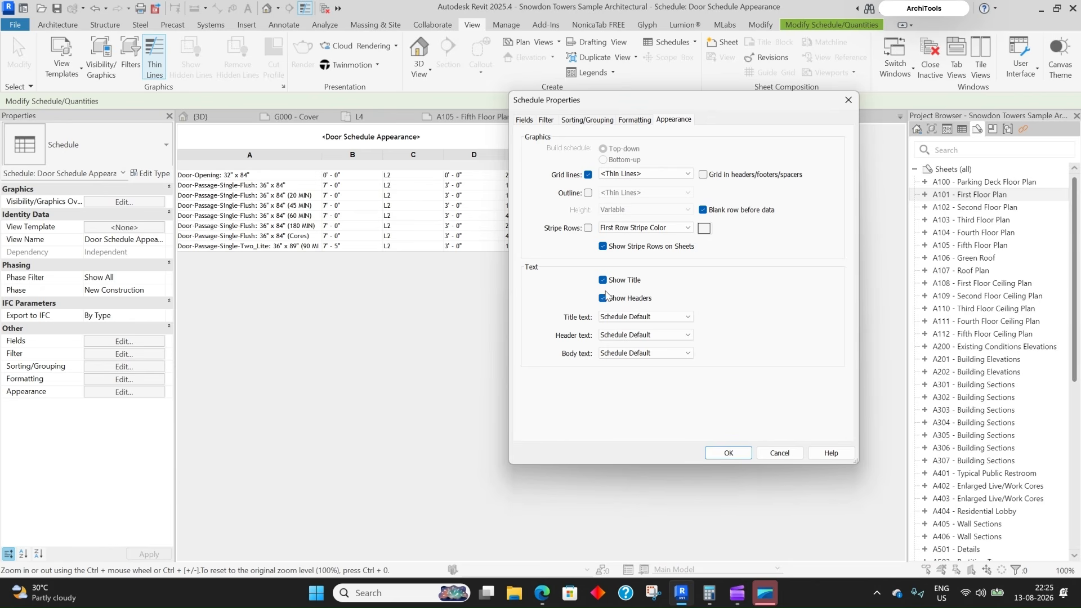
{"action": "left_click", "coordinate": [646, 317]}
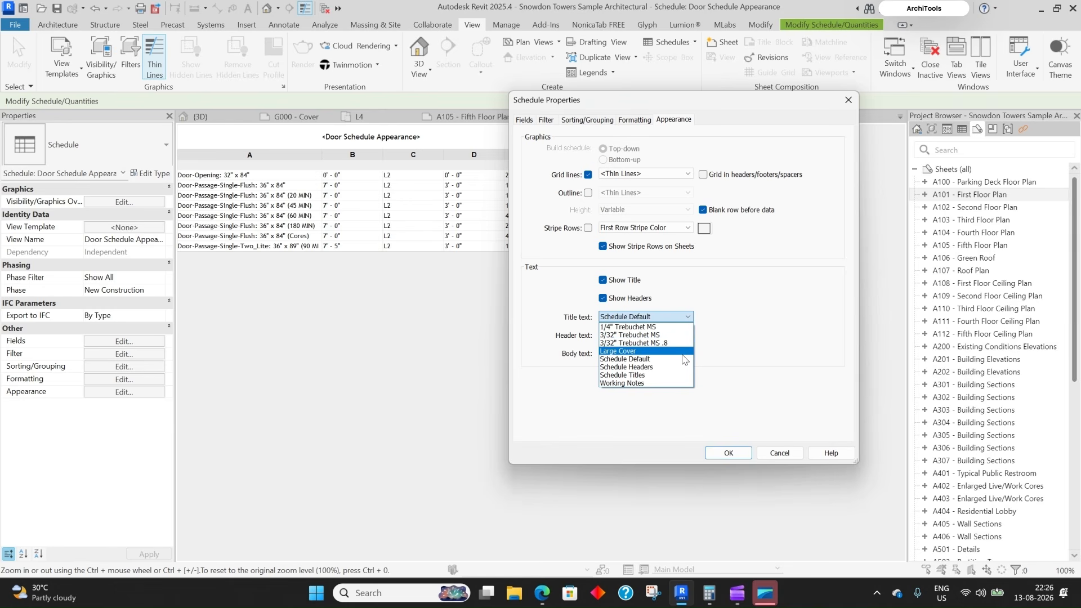
{"action": "left_click", "coordinate": [671, 391]}
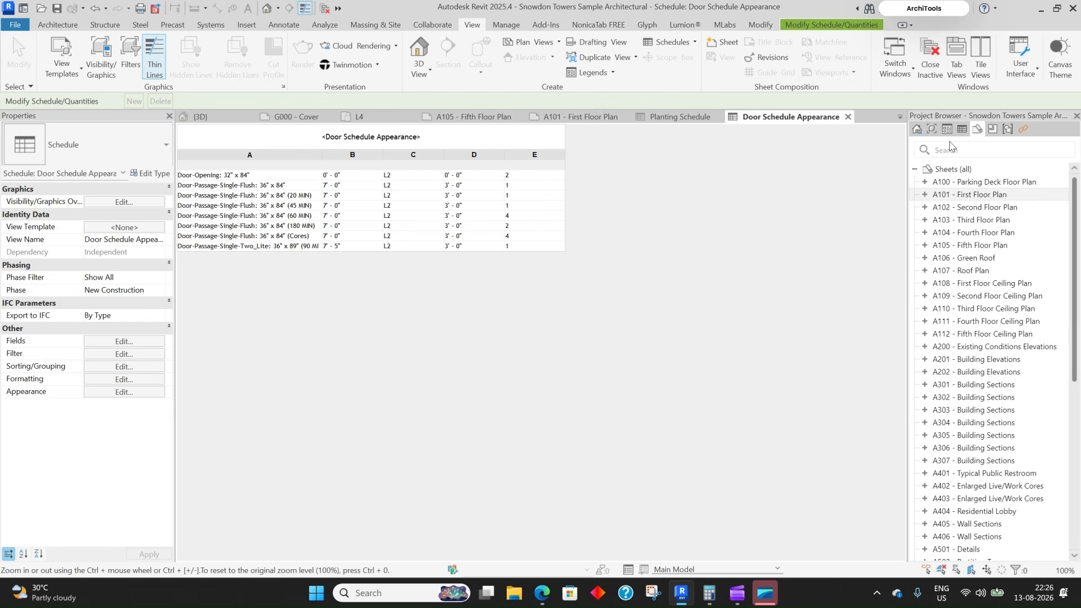
{"action": "double_click", "coordinate": [969, 195]}
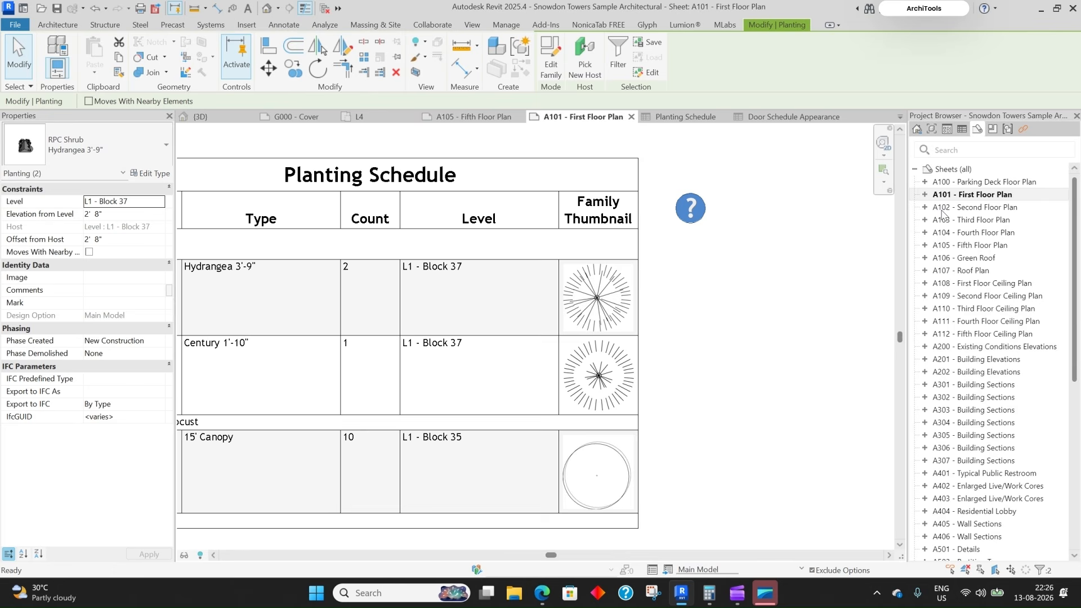
{"action": "scroll", "coordinate": [657, 313], "scroll_direction": "down", "scroll_amount": 3}
- Inspect the 3/32" Trebuchet MS text type on sheet A101, then return to Door Schedule Appearance
{"action": "key", "text": "x"}
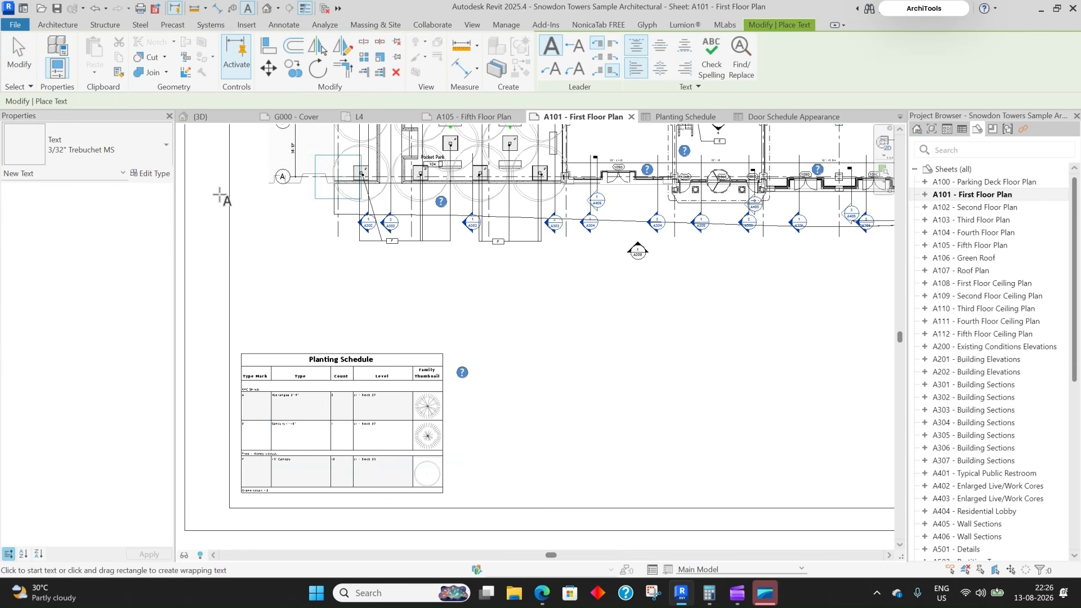
{"action": "left_click", "coordinate": [104, 147]}
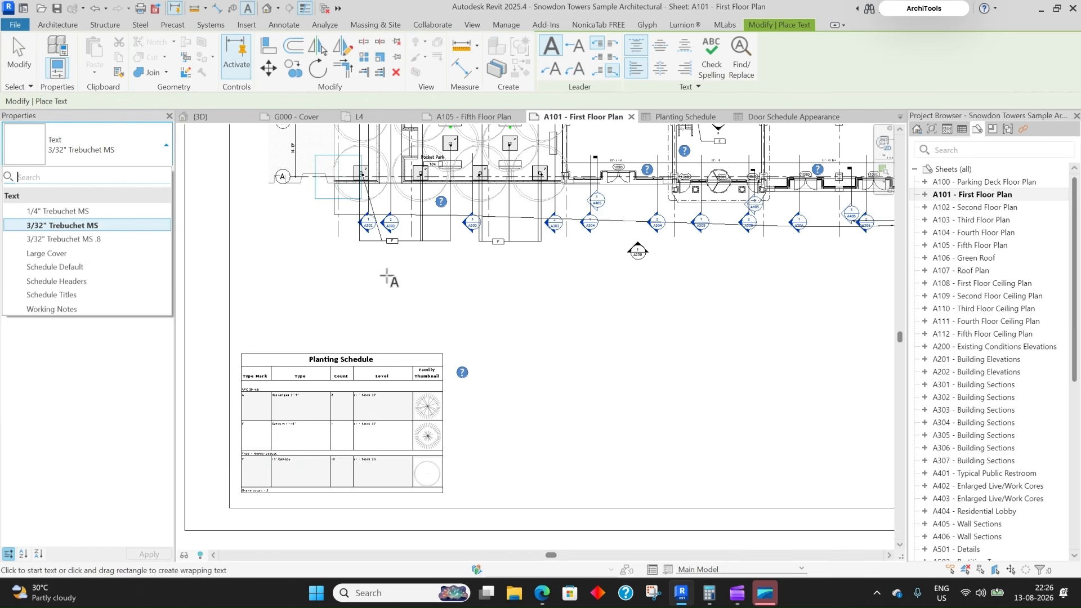
{"action": "left_click", "coordinate": [142, 158]}
{"action": "left_click", "coordinate": [140, 153]}
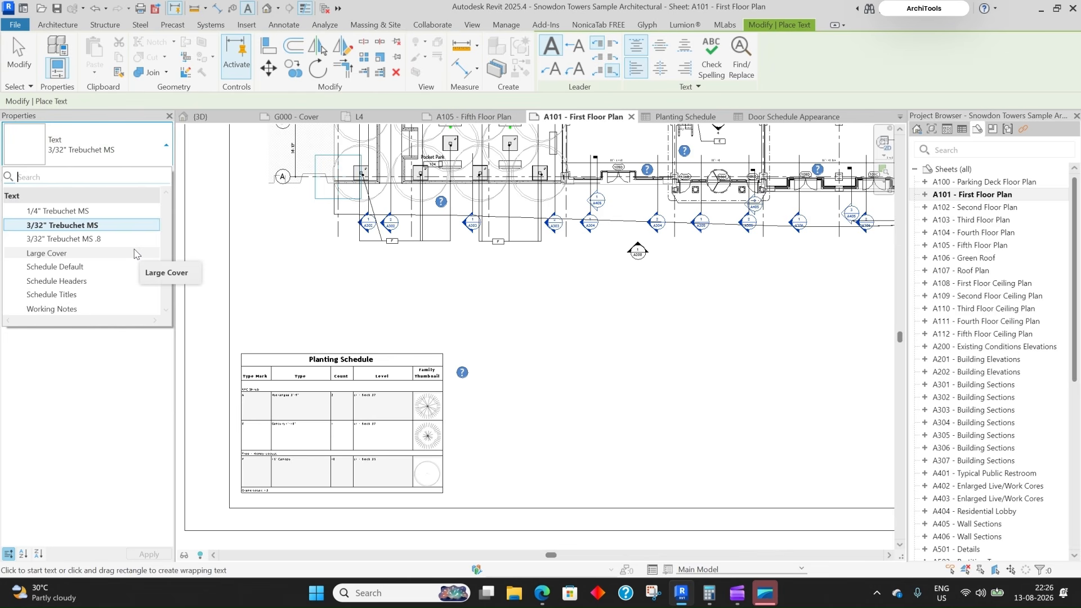
{"action": "left_click", "coordinate": [142, 226]}
{"action": "left_click", "coordinate": [148, 174]}
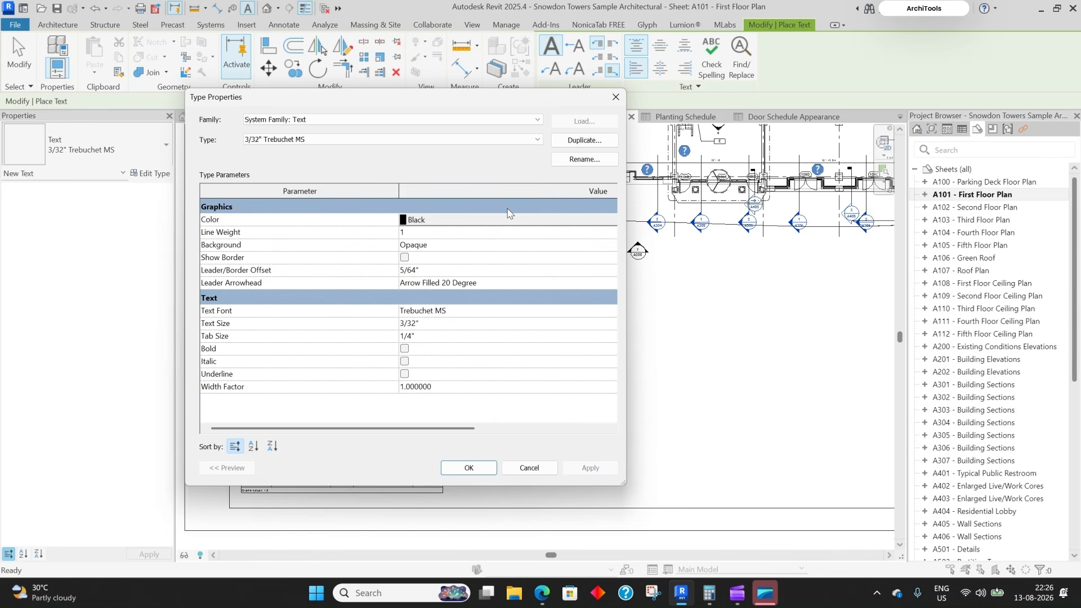
{"action": "left_click", "coordinate": [529, 468]}
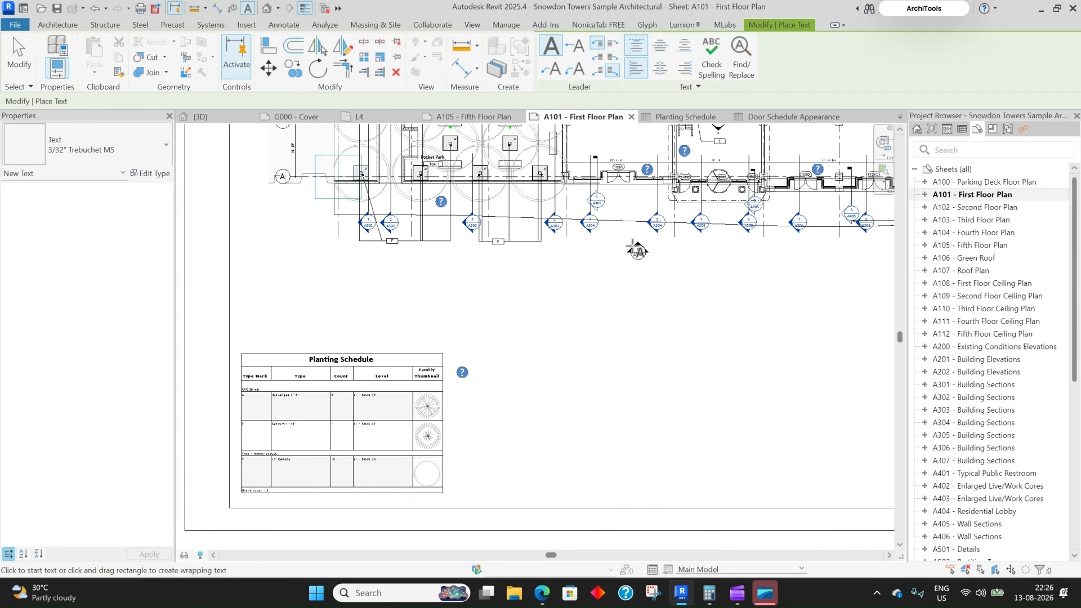
{"action": "left_click", "coordinate": [770, 117]}
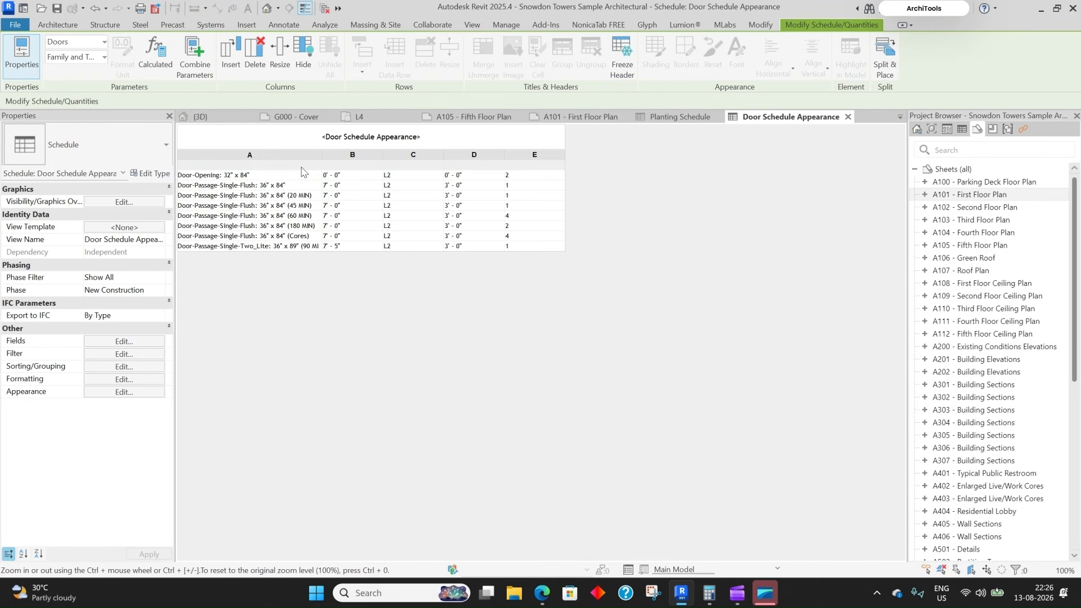
- Set title text to 1/4" Trebuchet MS, headers to 3/32" Trebuchet MS, body to Working Notes
{"action": "left_click", "coordinate": [350, 146]}
{"action": "left_click", "coordinate": [157, 392]}
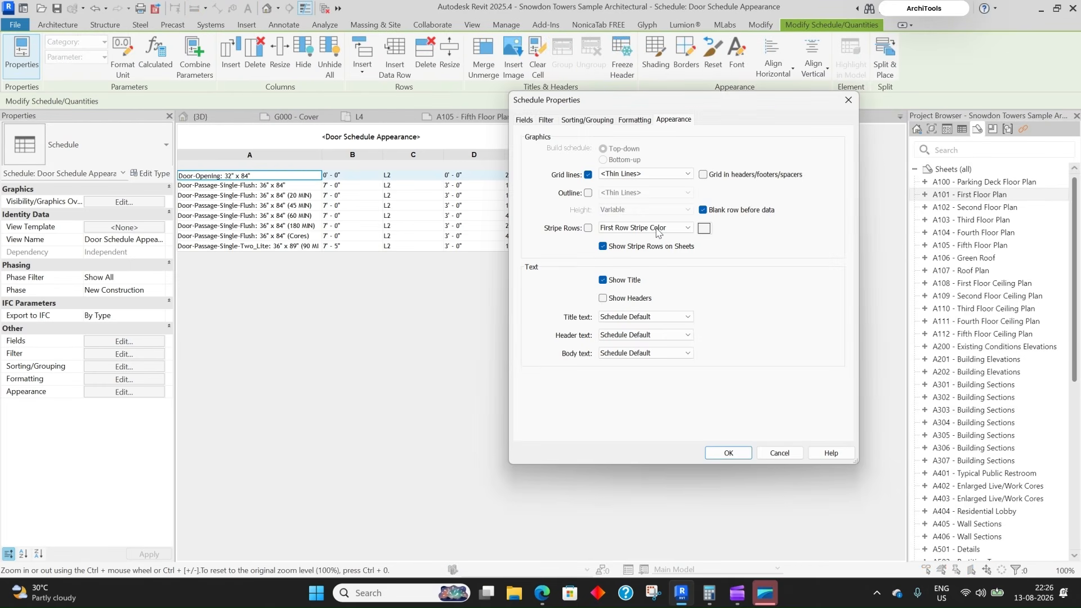
{"action": "left_click", "coordinate": [689, 318]}
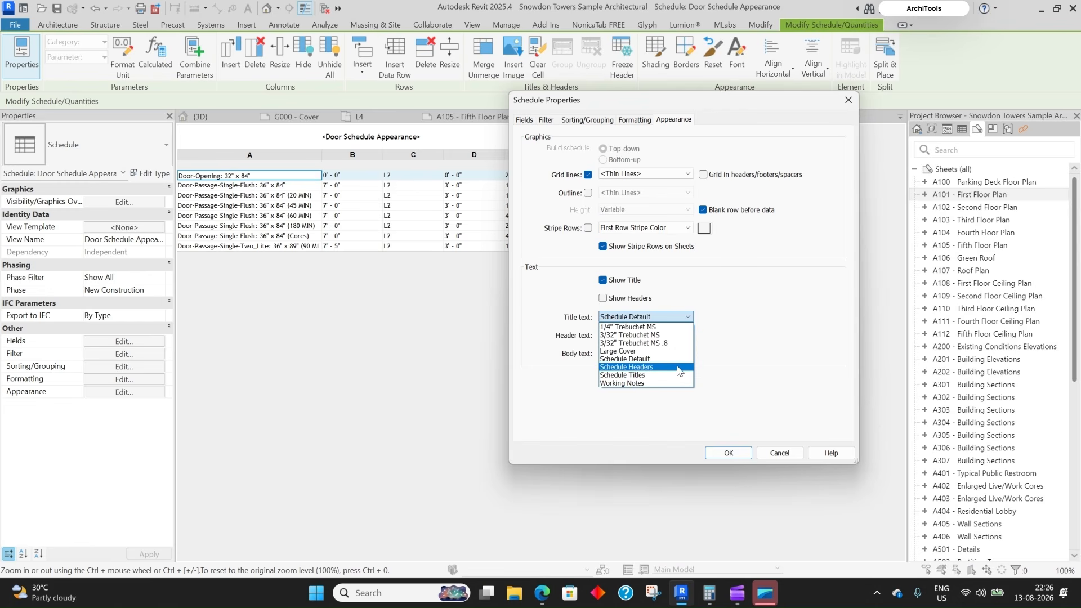
{"action": "left_click", "coordinate": [625, 328]}
{"action": "left_click", "coordinate": [680, 337]}
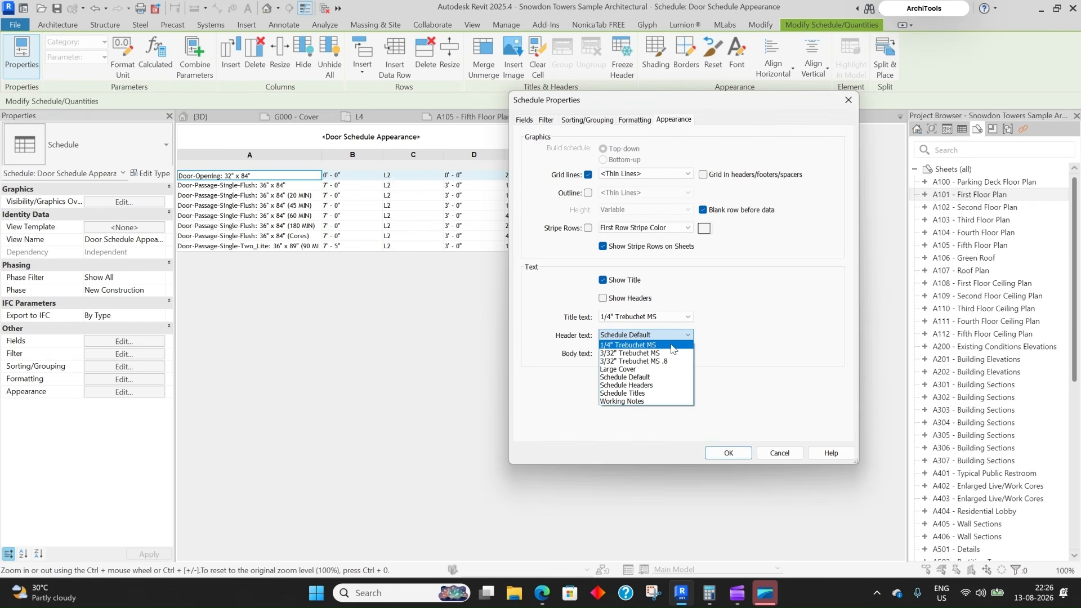
{"action": "left_click", "coordinate": [687, 353]}
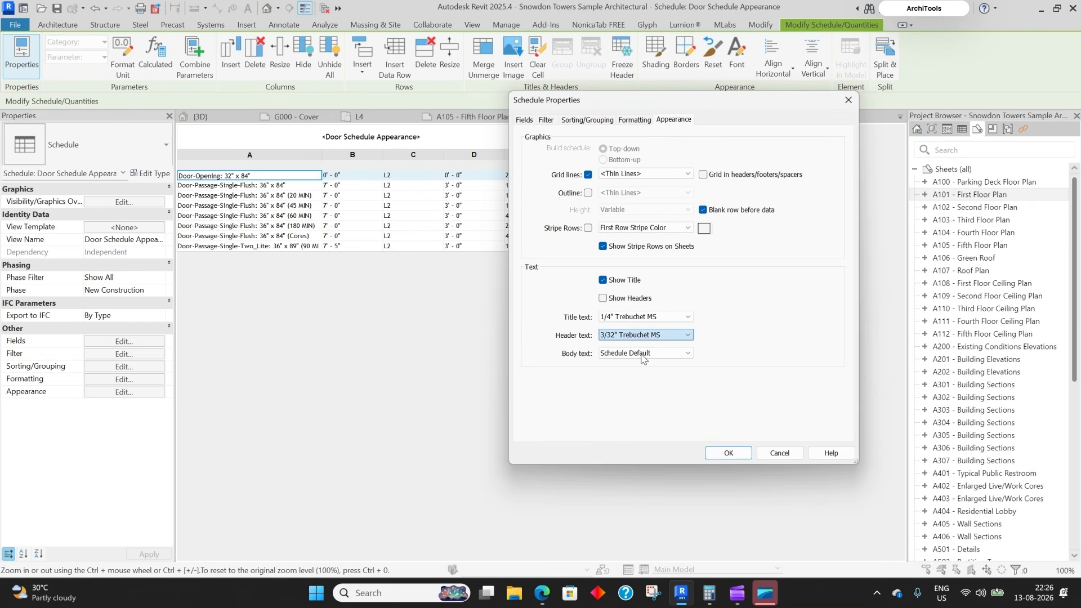
{"action": "left_click", "coordinate": [684, 355]}
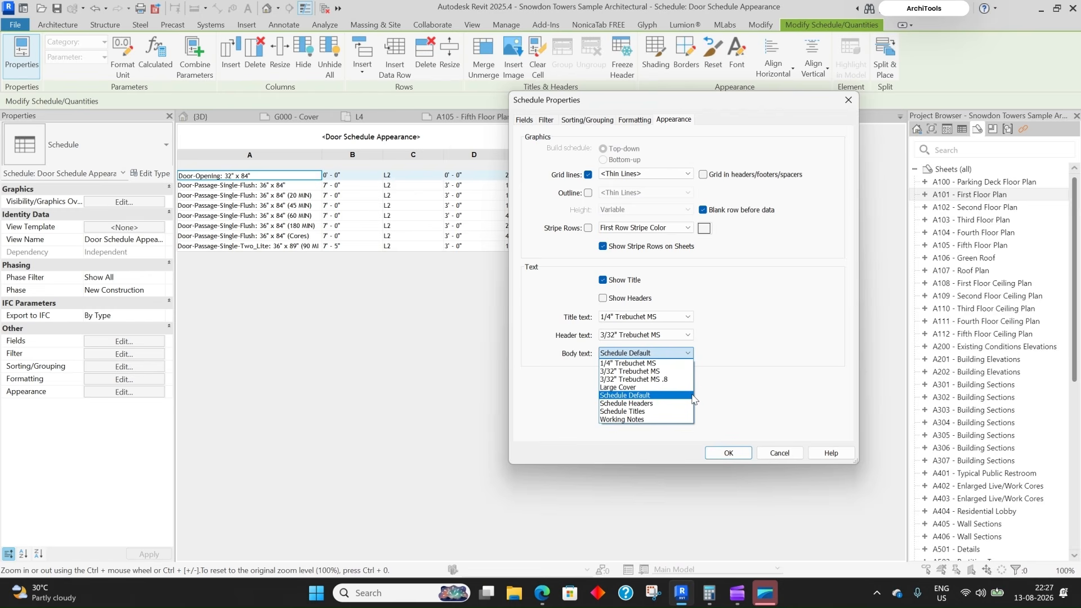
{"action": "left_click", "coordinate": [648, 411]}
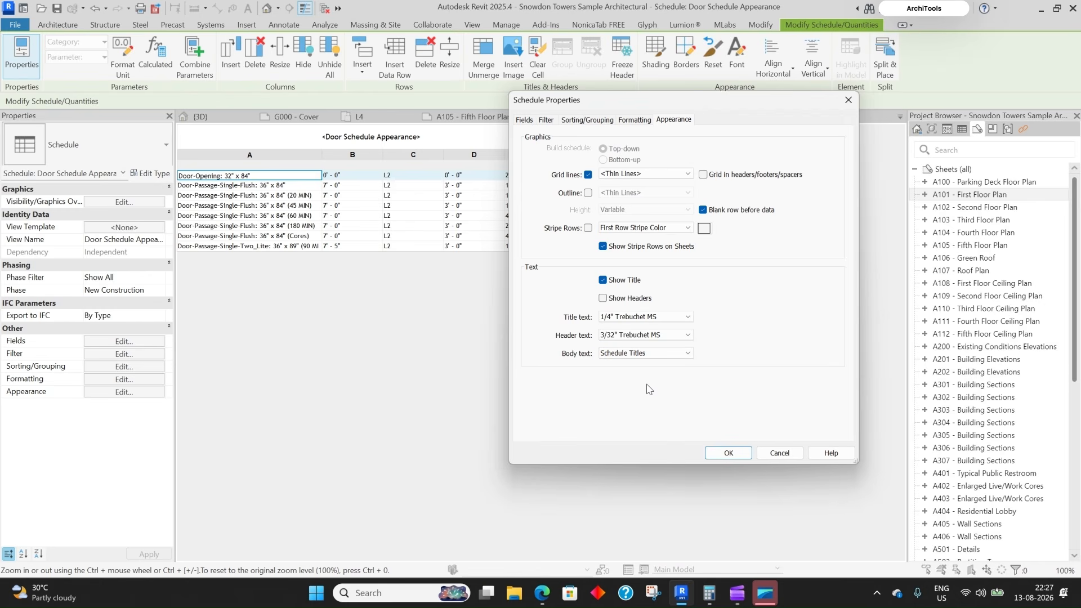
{"action": "left_click", "coordinate": [662, 355]}
{"action": "left_click", "coordinate": [646, 419]}
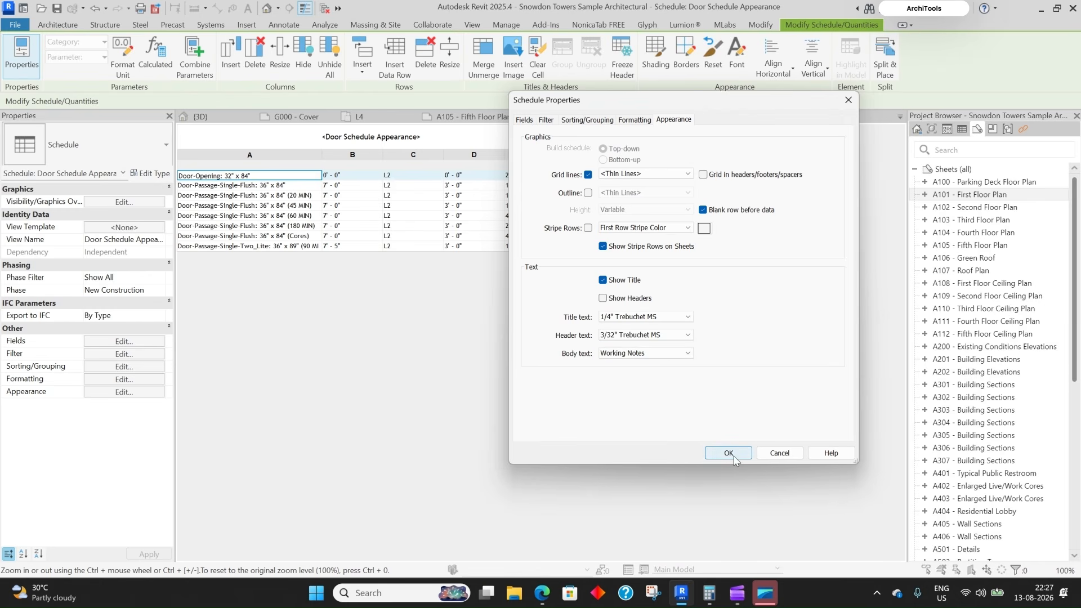
{"action": "left_click", "coordinate": [728, 454]}
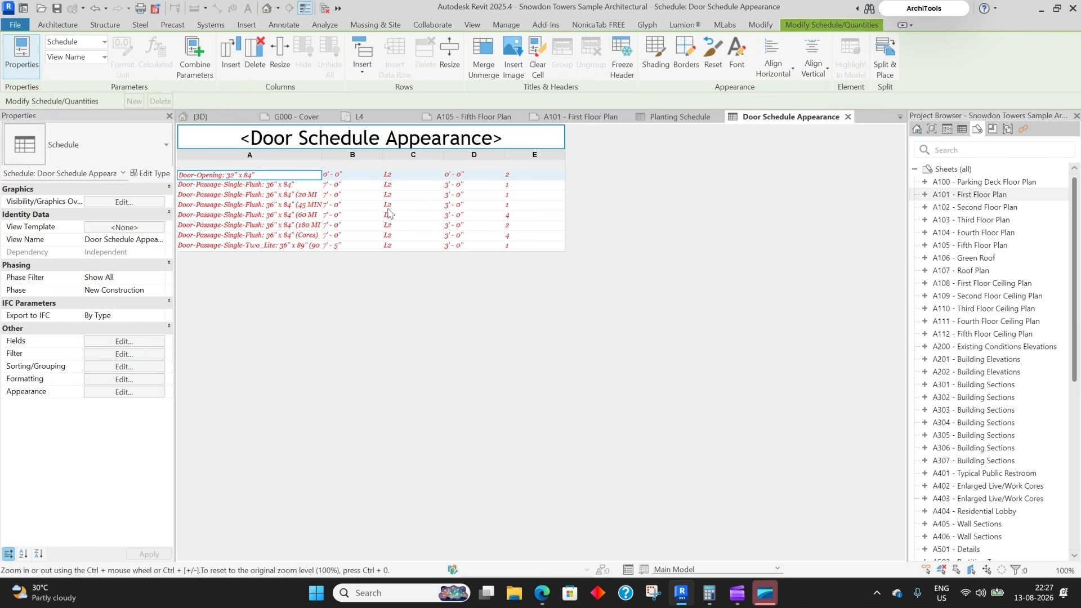
{"action": "left_click", "coordinate": [124, 392]}
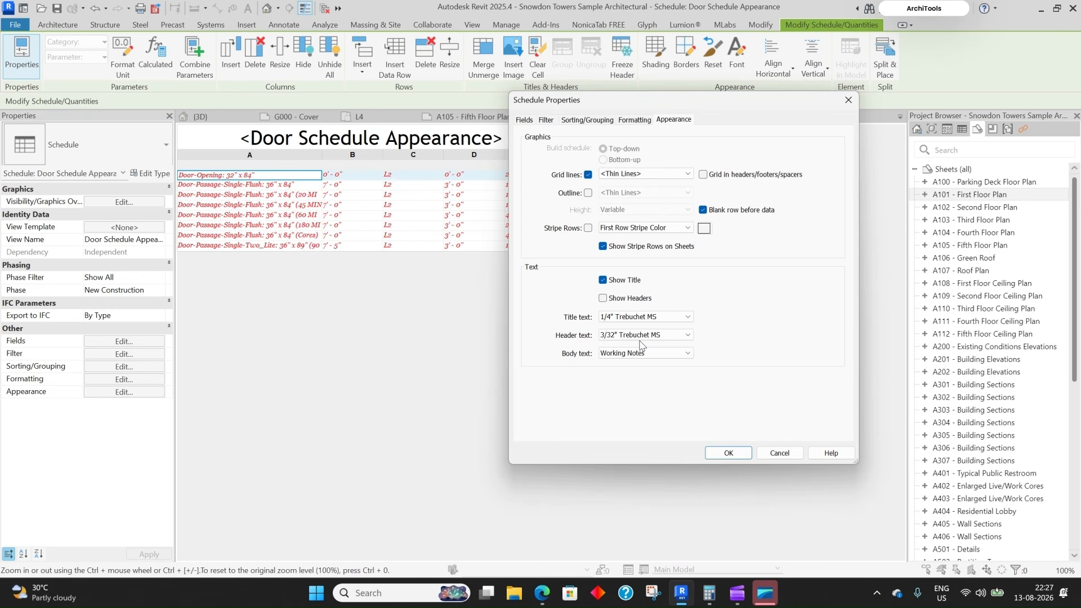
- Turn column headers on and switch body text to 3/32" Trebuchet MS
{"action": "left_click", "coordinate": [613, 299]}
{"action": "left_click", "coordinate": [729, 452]}
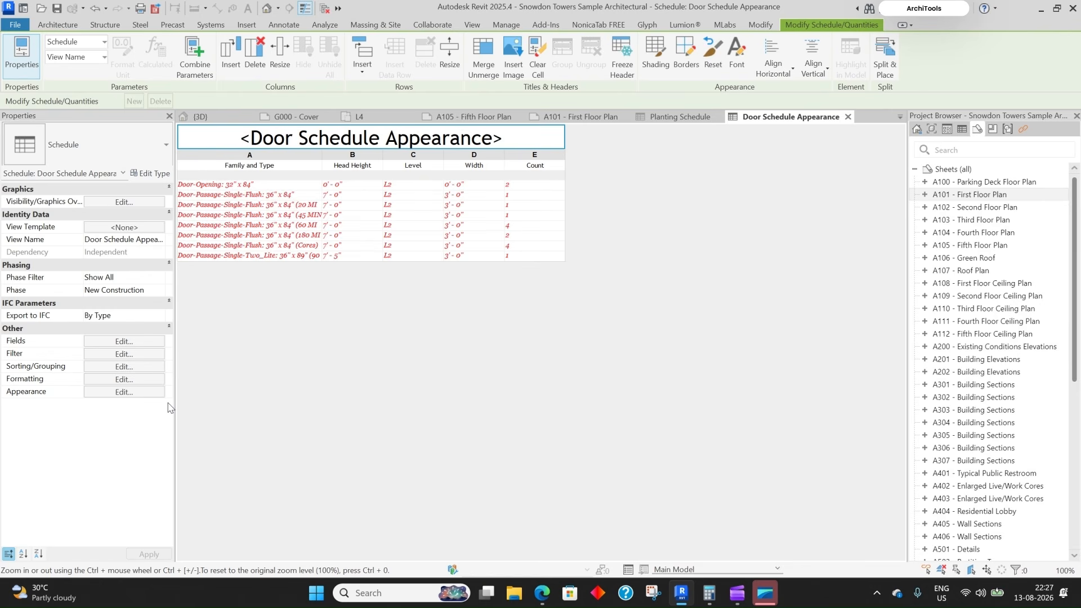
{"action": "left_click", "coordinate": [125, 392]}
{"action": "left_click", "coordinate": [687, 353]}
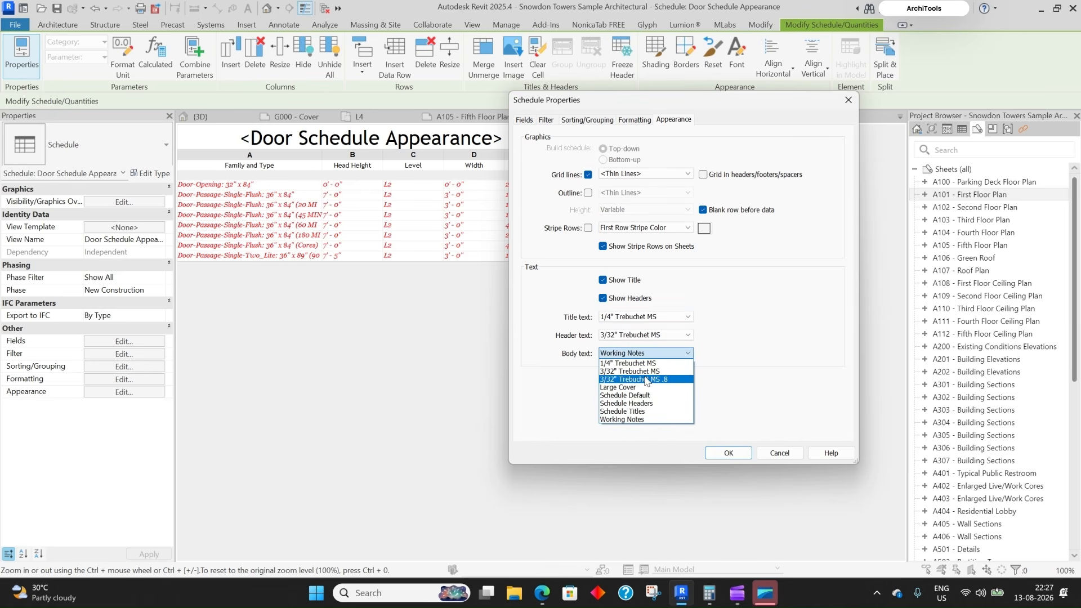
{"action": "left_click", "coordinate": [640, 372]}
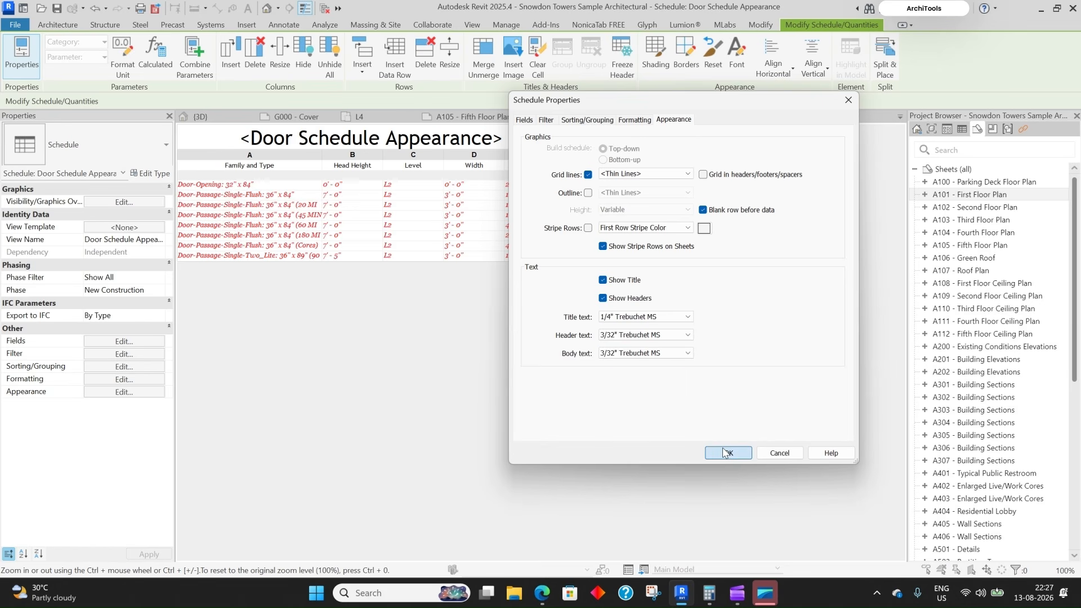
{"action": "left_click", "coordinate": [727, 453]}
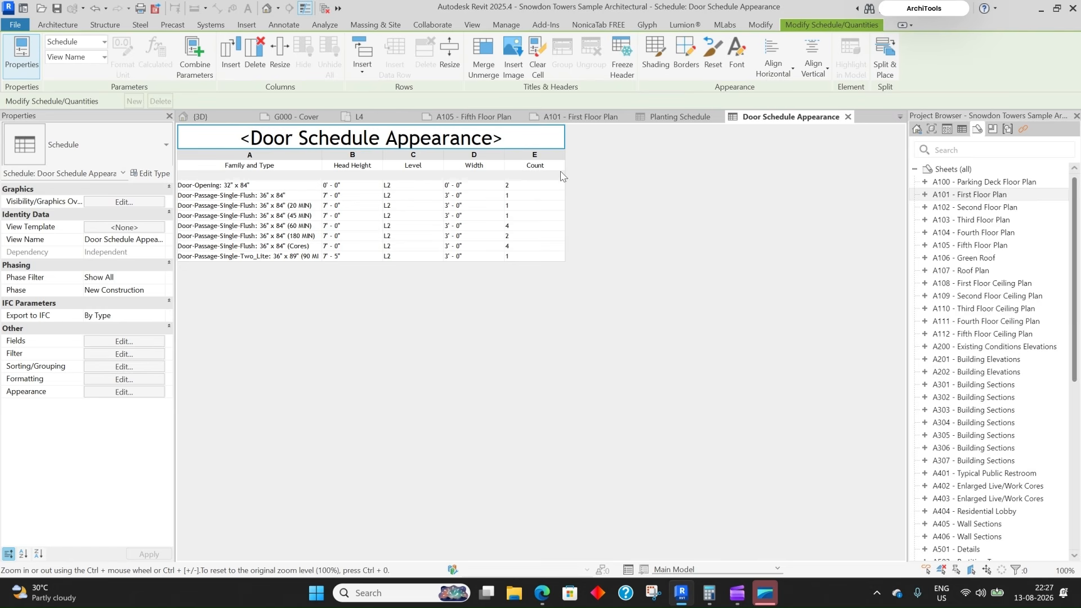
{"action": "left_click", "coordinate": [511, 145]}
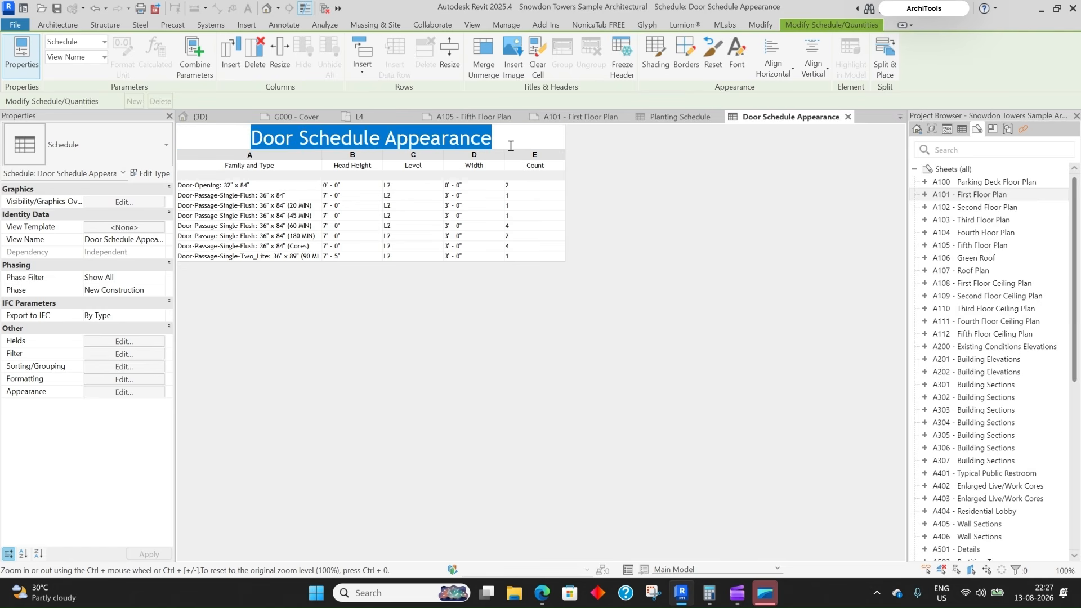
- Shade the schedule title cell light beige, RGB 225-224-210
{"action": "left_click", "coordinate": [530, 142]}
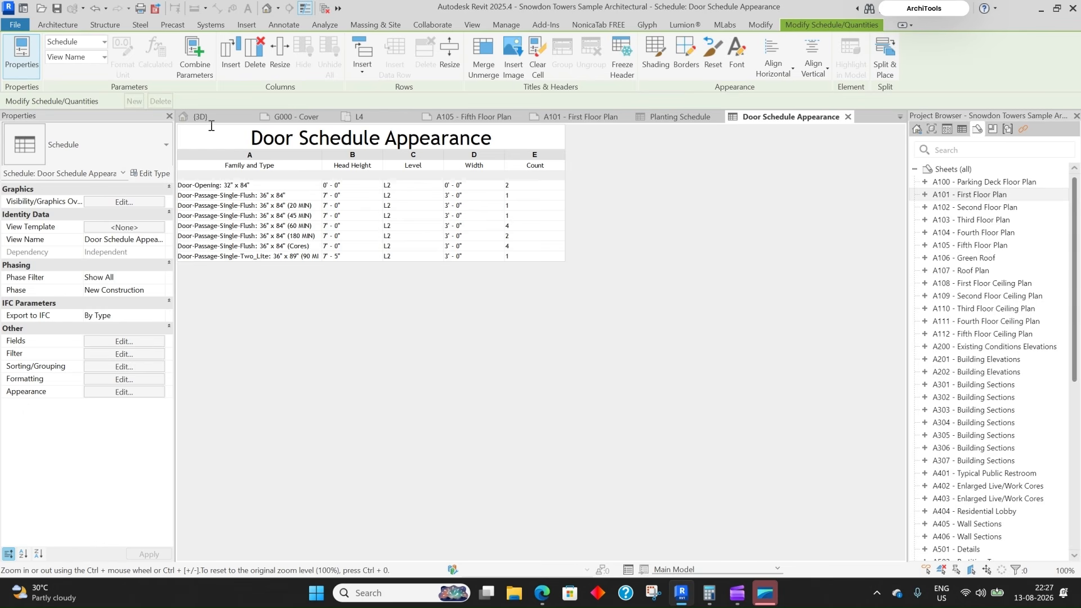
{"action": "left_click", "coordinate": [656, 58]}
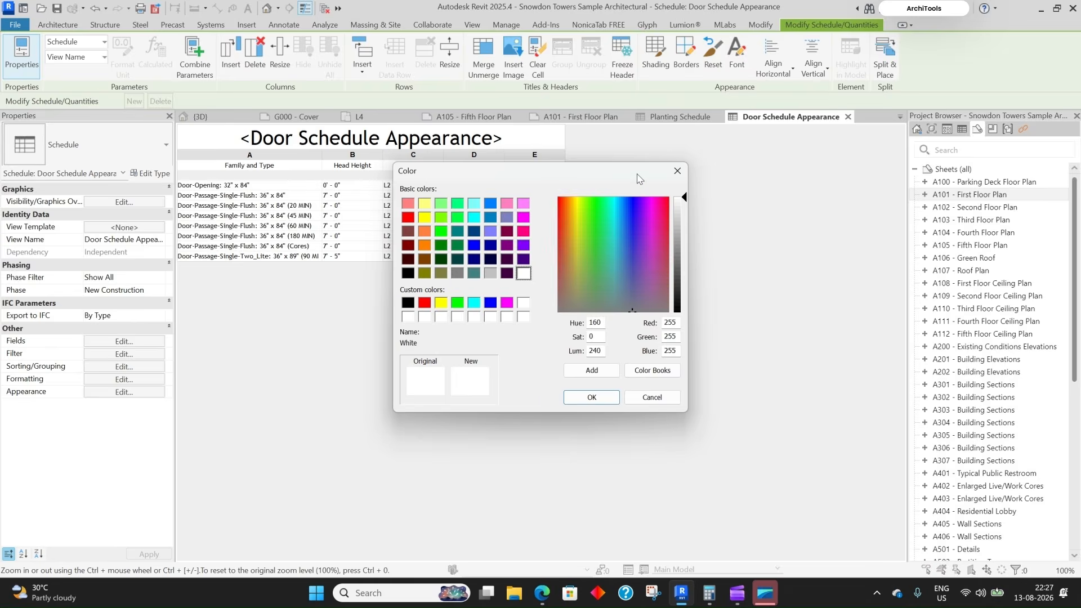
{"action": "left_click_drag", "start_coordinate": [638, 179], "coordinate": [835, 151]}
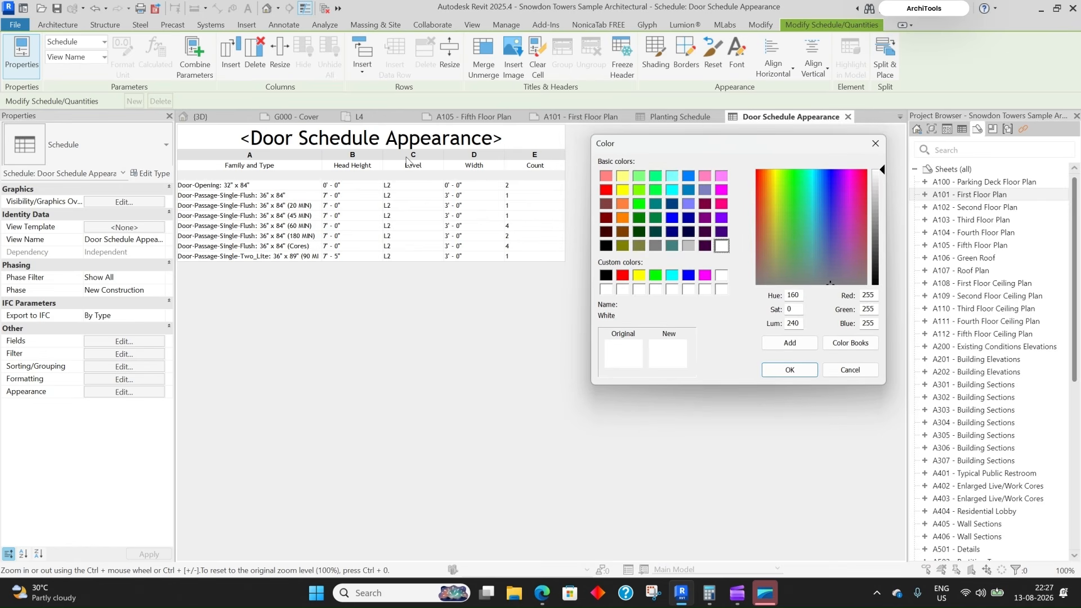
{"action": "left_click", "coordinate": [767, 268]}
{"action": "left_click", "coordinate": [769, 276]}
{"action": "left_click", "coordinate": [775, 260]}
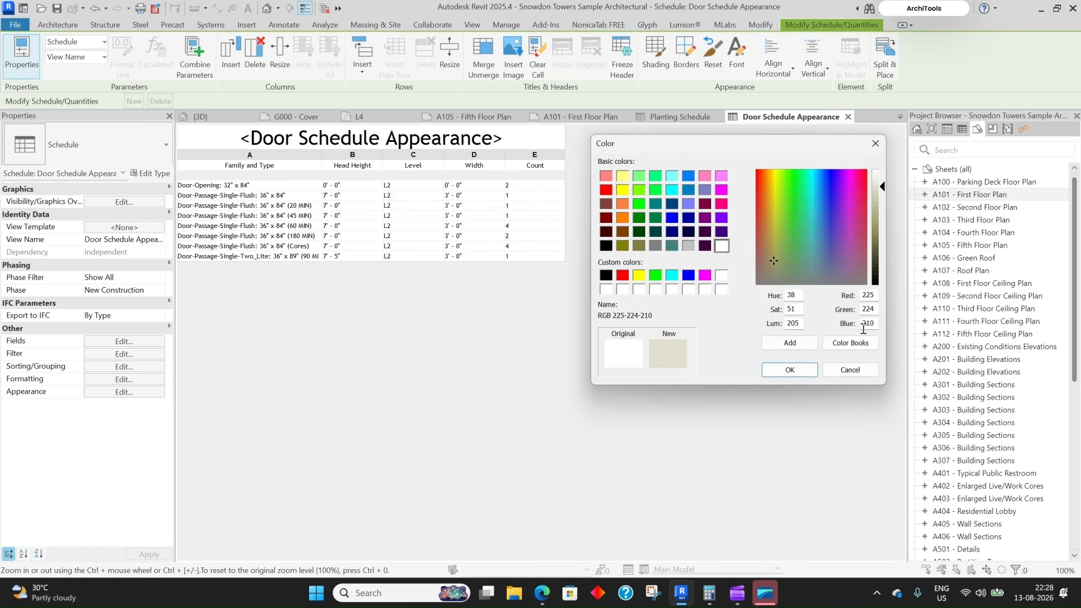
{"action": "left_click", "coordinate": [790, 370]}
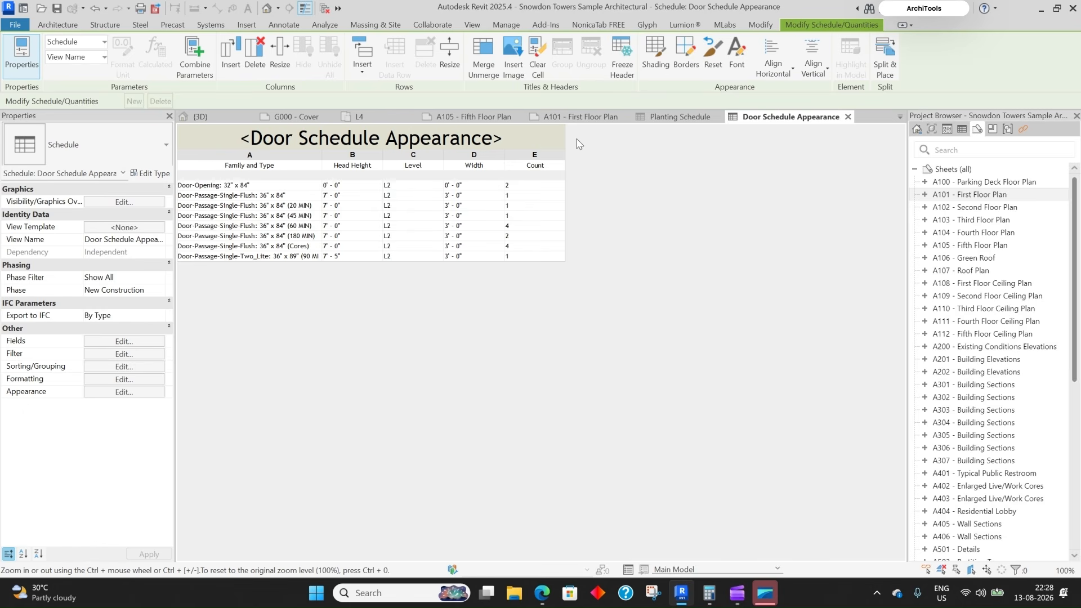
{"action": "left_click", "coordinate": [561, 164]}
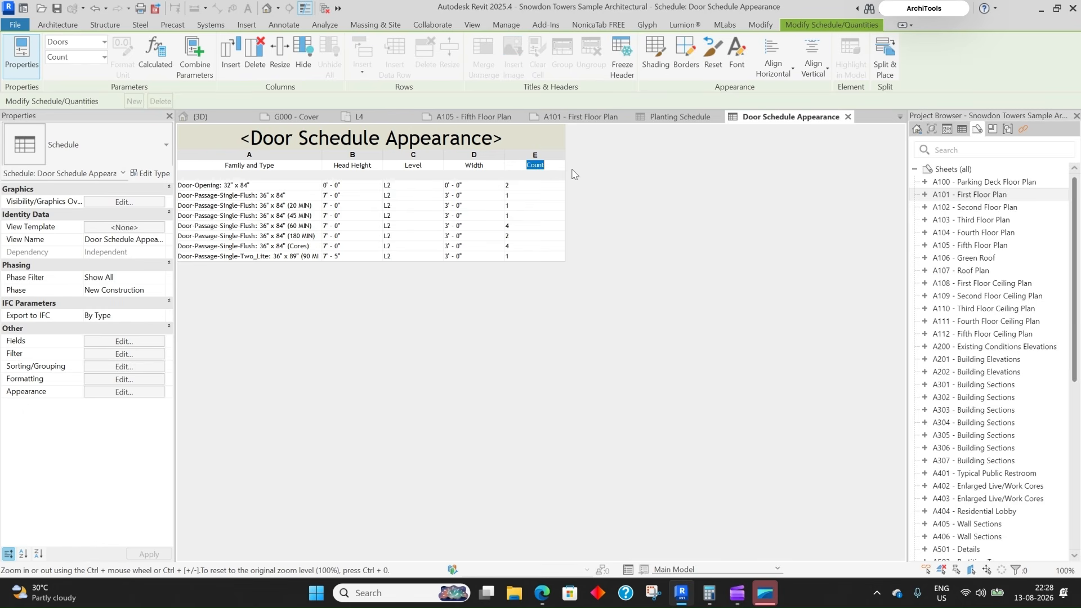
- Shade the five column header cells, Family and Type through Count, beige RGB 211-200-188
{"action": "left_click", "coordinate": [237, 167]}
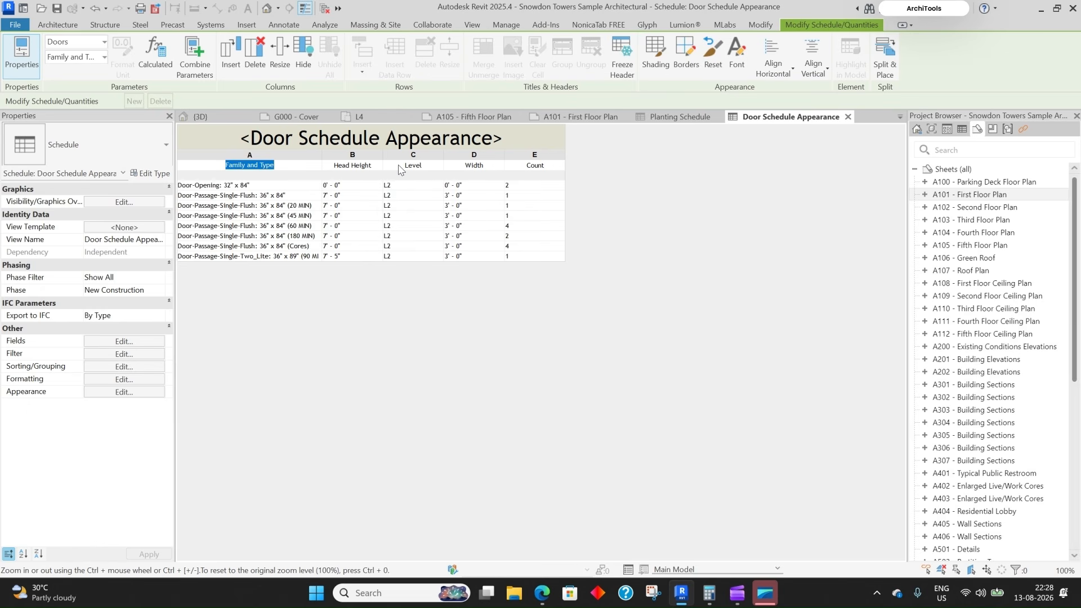
{"action": "left_click_drag", "start_coordinate": [535, 166], "coordinate": [250, 170]}
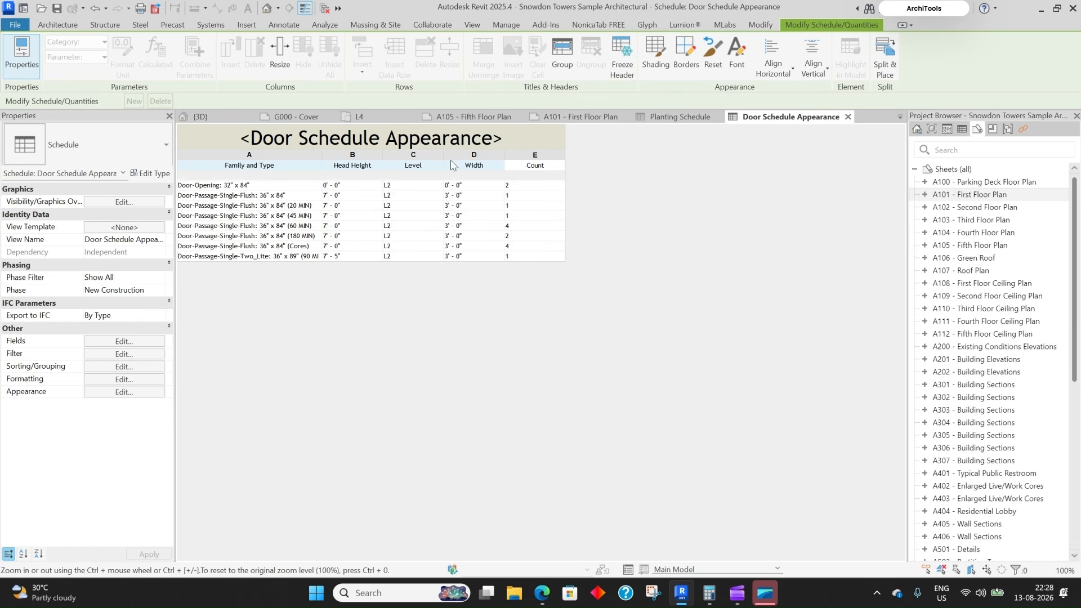
{"action": "left_click", "coordinate": [656, 54]}
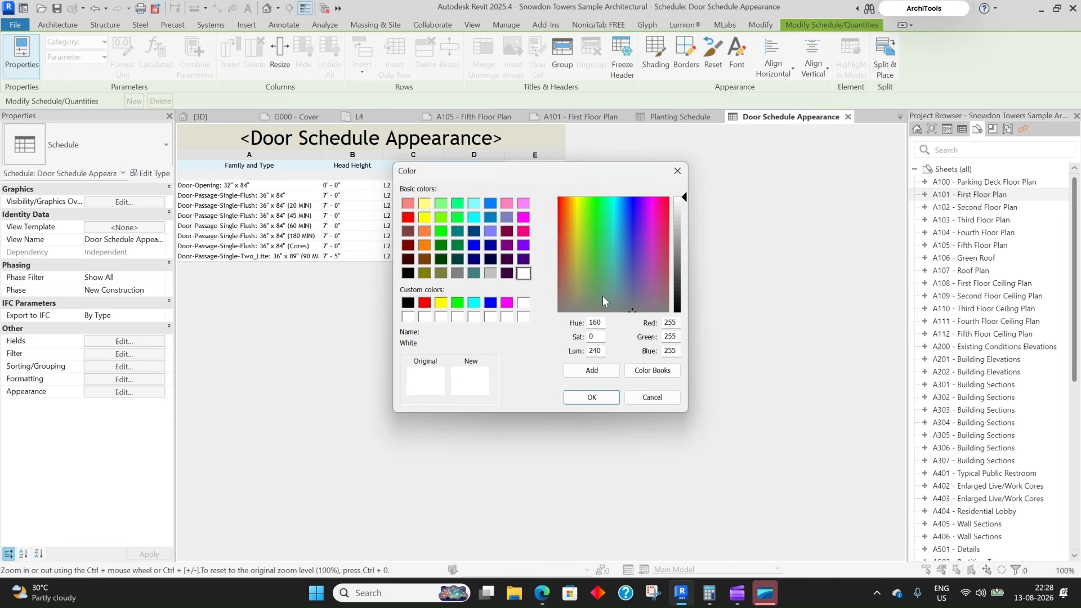
{"action": "left_click", "coordinate": [568, 288]}
{"action": "left_click", "coordinate": [681, 215]}
{"action": "left_click_drag", "start_coordinate": [682, 217], "coordinate": [683, 222]}
{"action": "key", "text": "Return"}
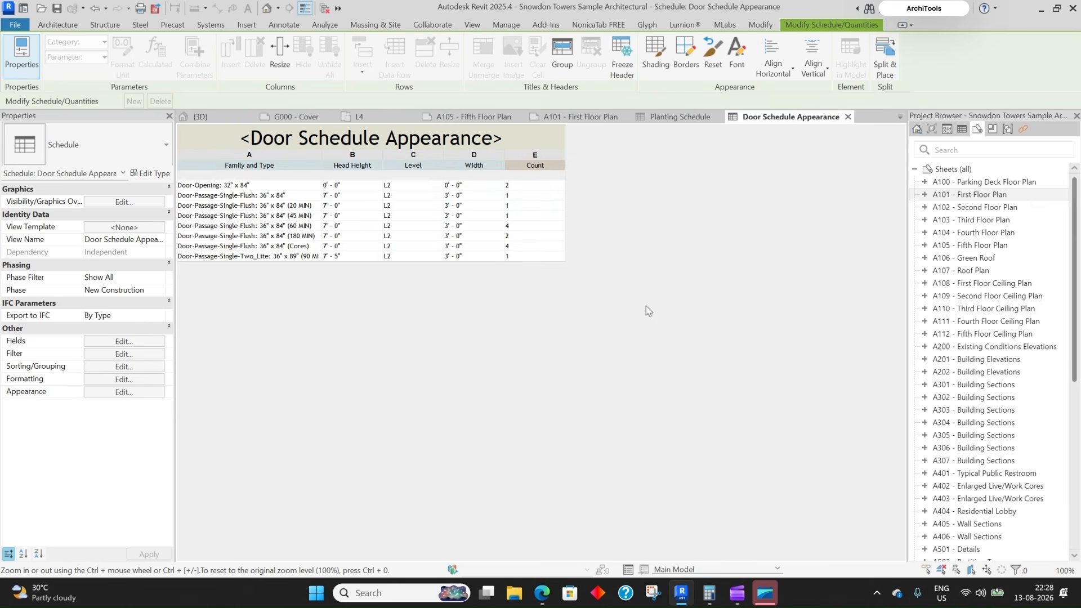
- Deselect the headers to review the shading, then open the schedule's Appearance settings
{"action": "left_click", "coordinate": [413, 165]}
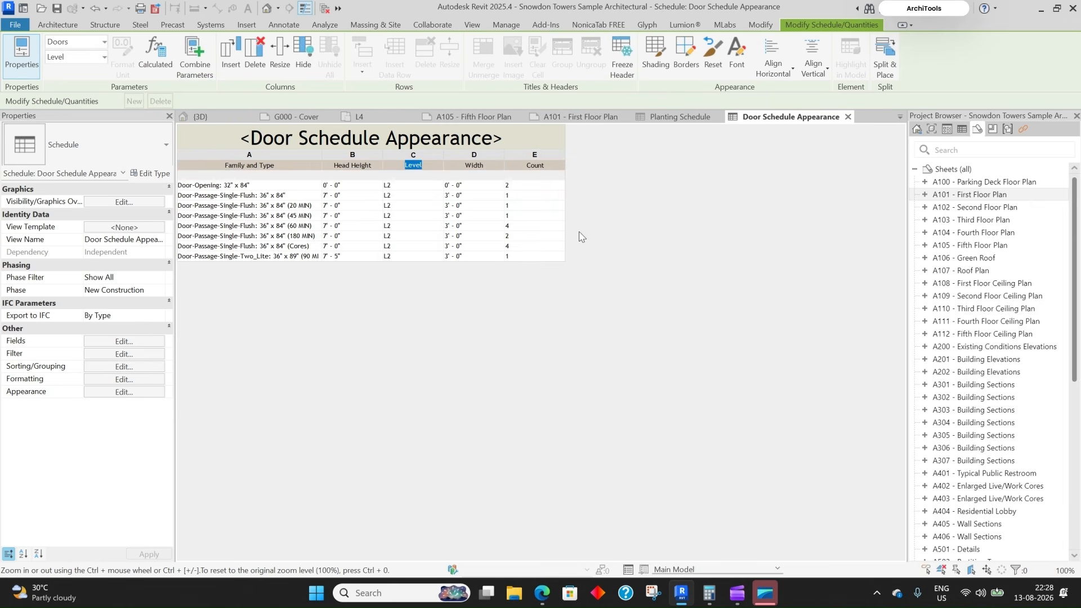
{"action": "left_click", "coordinate": [543, 215]}
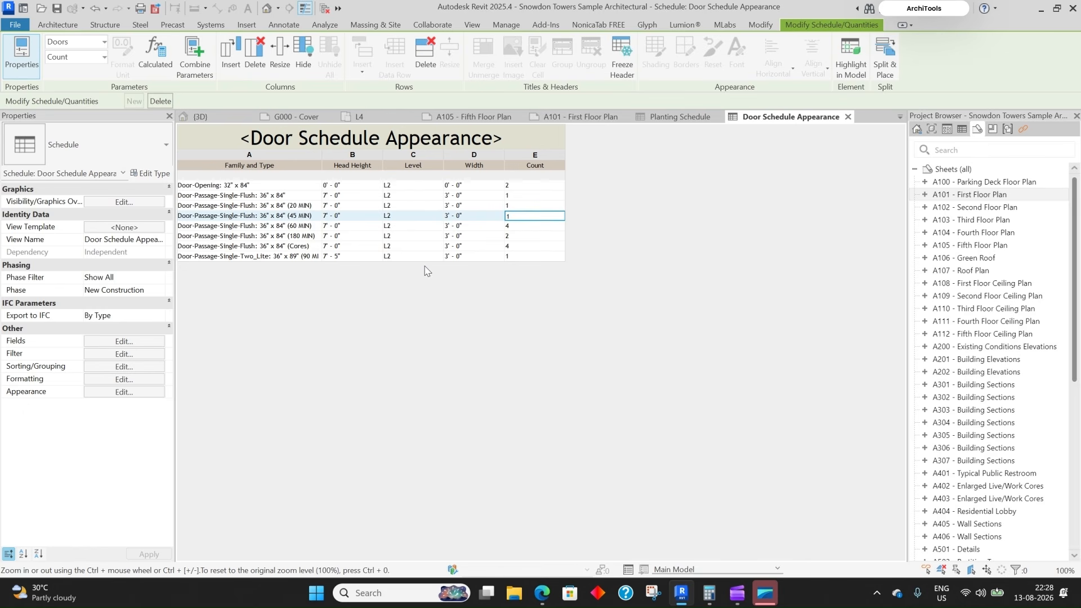
{"action": "left_click", "coordinate": [149, 392]}
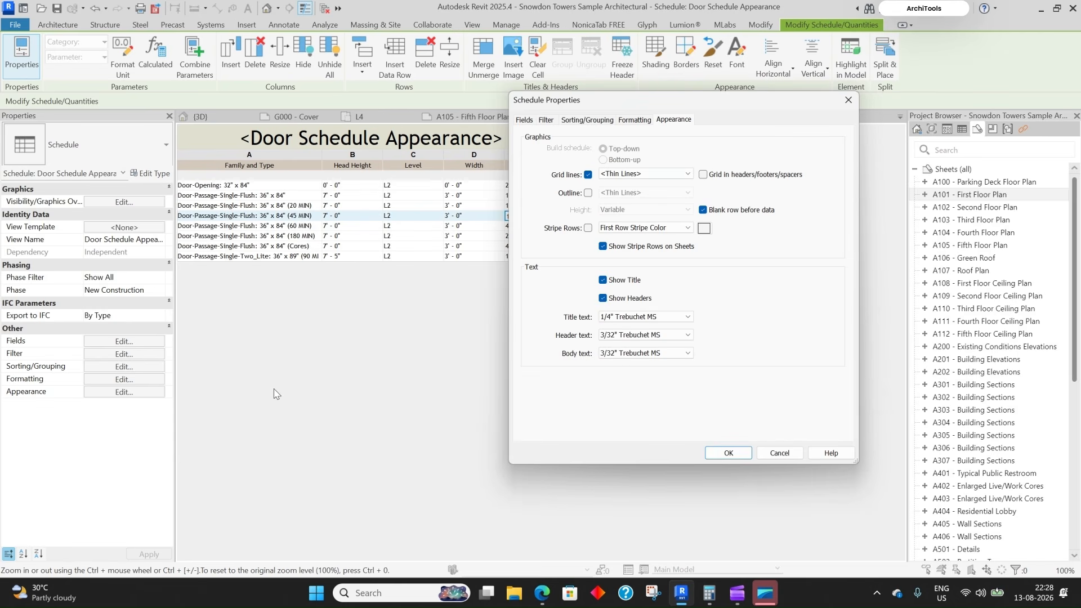
- Set Dashed grid lines and a Medium Lines outline, leave Stripe Rows off, and apply
{"action": "left_click_drag", "start_coordinate": [632, 107], "coordinate": [742, 105]}
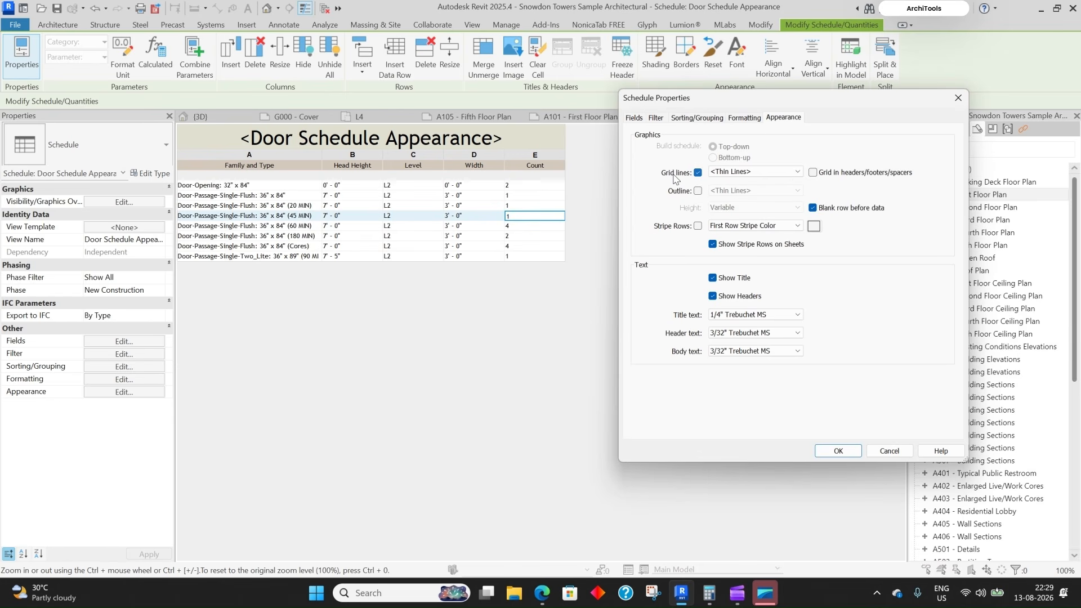
{"action": "left_click", "coordinate": [732, 172]}
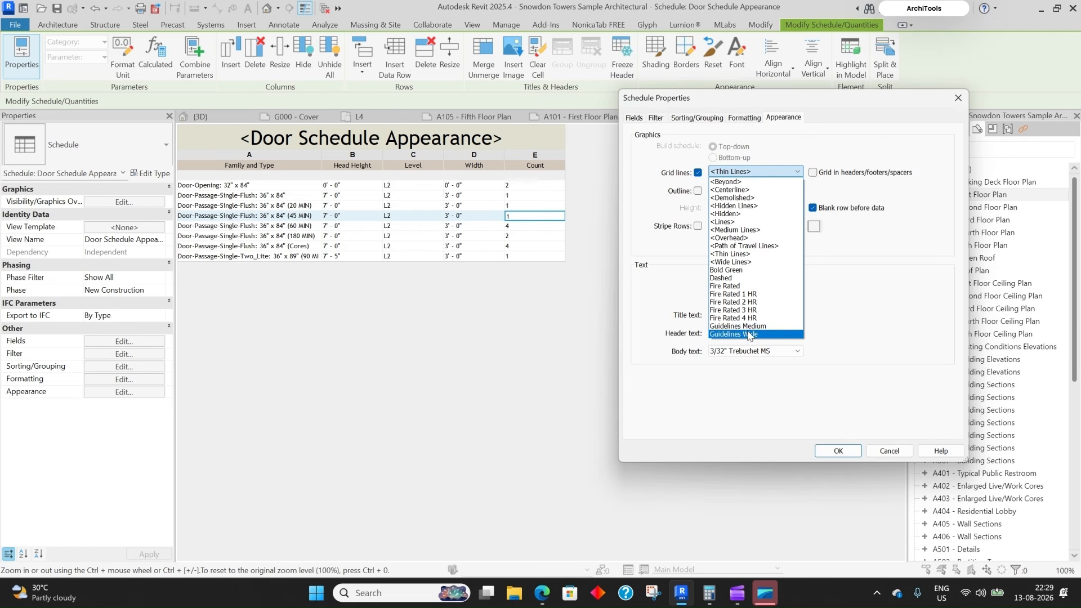
{"action": "left_click", "coordinate": [722, 278]}
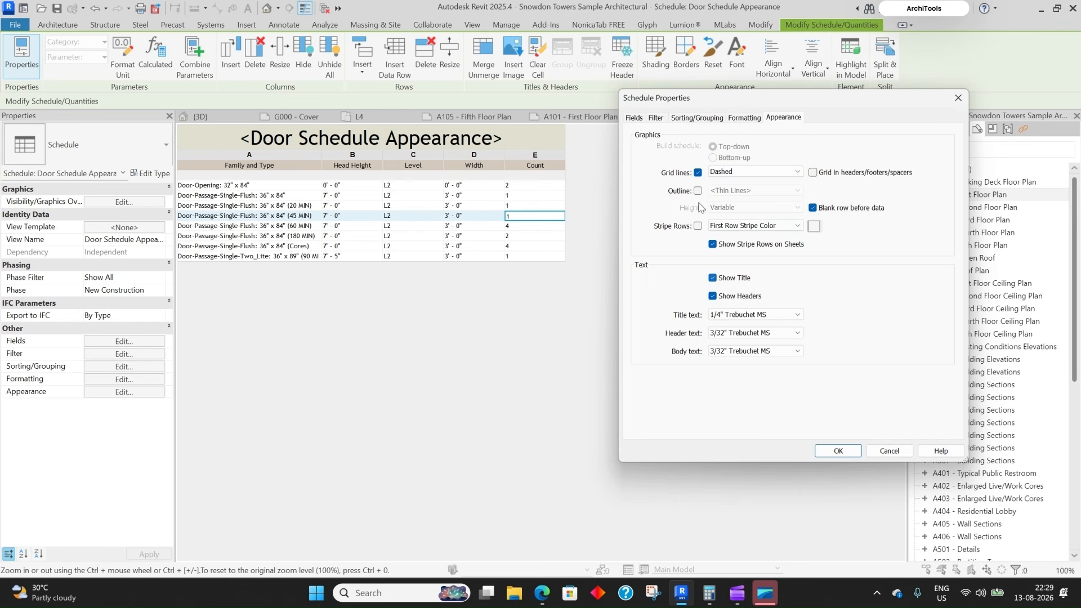
{"action": "left_click", "coordinate": [698, 191]}
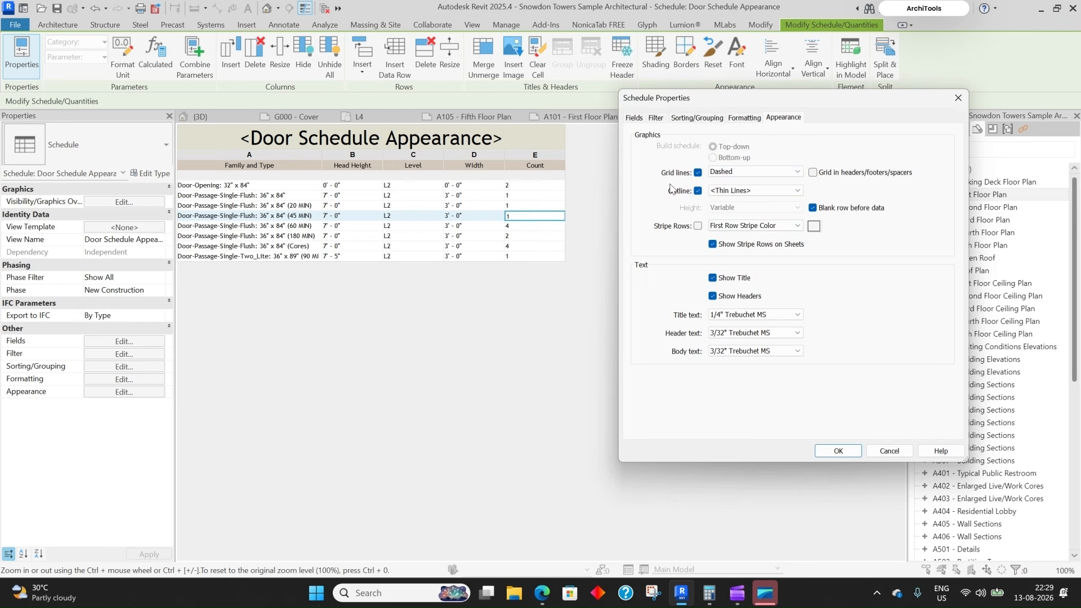
{"action": "left_click", "coordinate": [747, 190]}
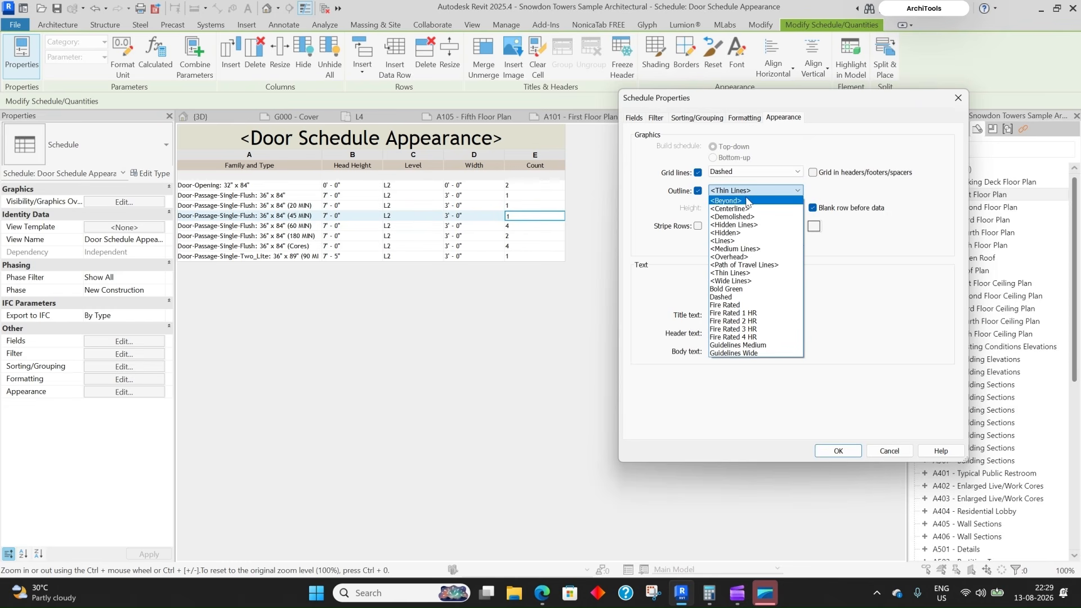
{"action": "left_click", "coordinate": [722, 249]}
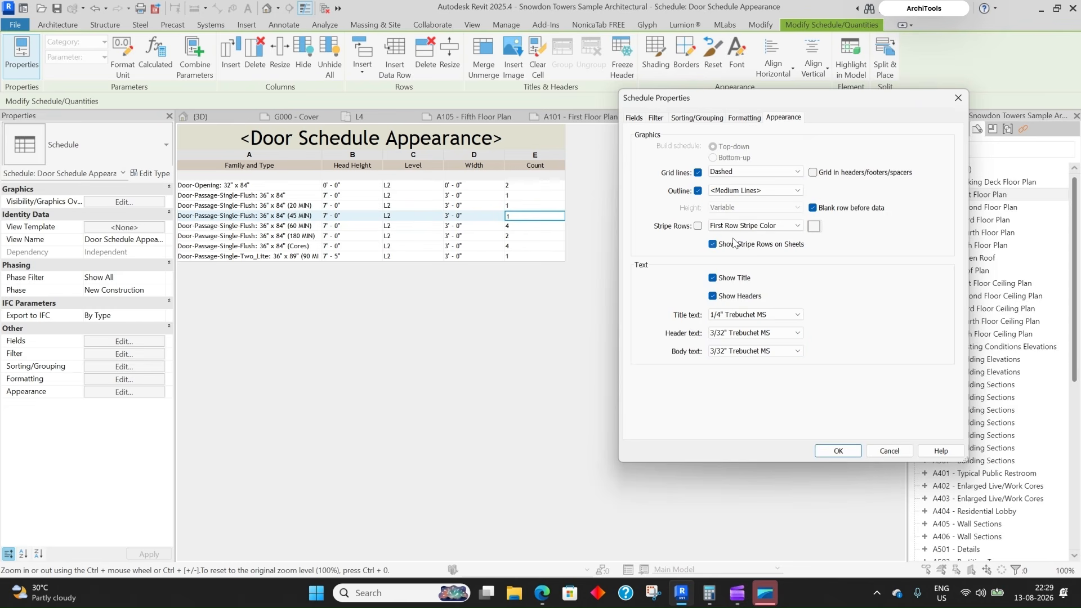
{"action": "left_click", "coordinate": [698, 226]}
{"action": "left_click", "coordinate": [698, 226]}
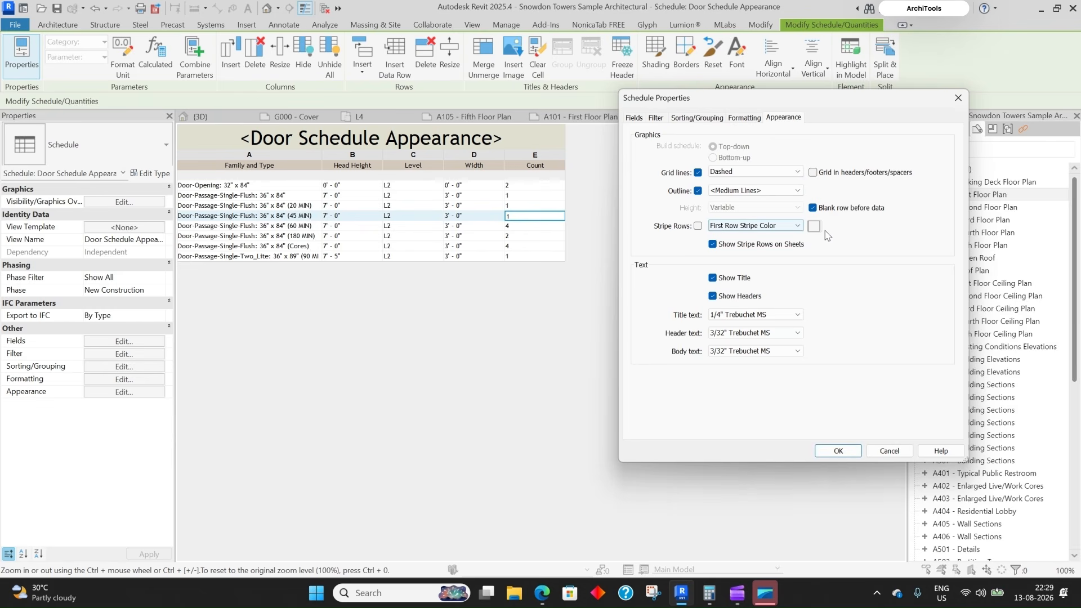
{"action": "left_click", "coordinate": [838, 453]}
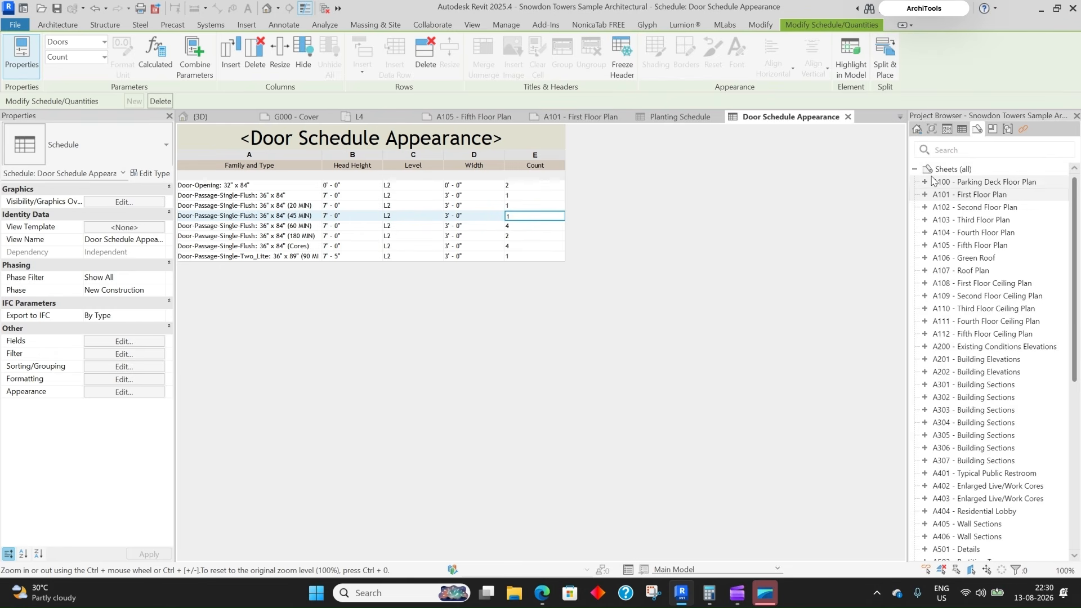
- Create new sheet G002 using the A 8.5 x 11 Vertical titleblock
{"action": "right_click", "coordinate": [963, 171]}
{"action": "right_click", "coordinate": [957, 170]}
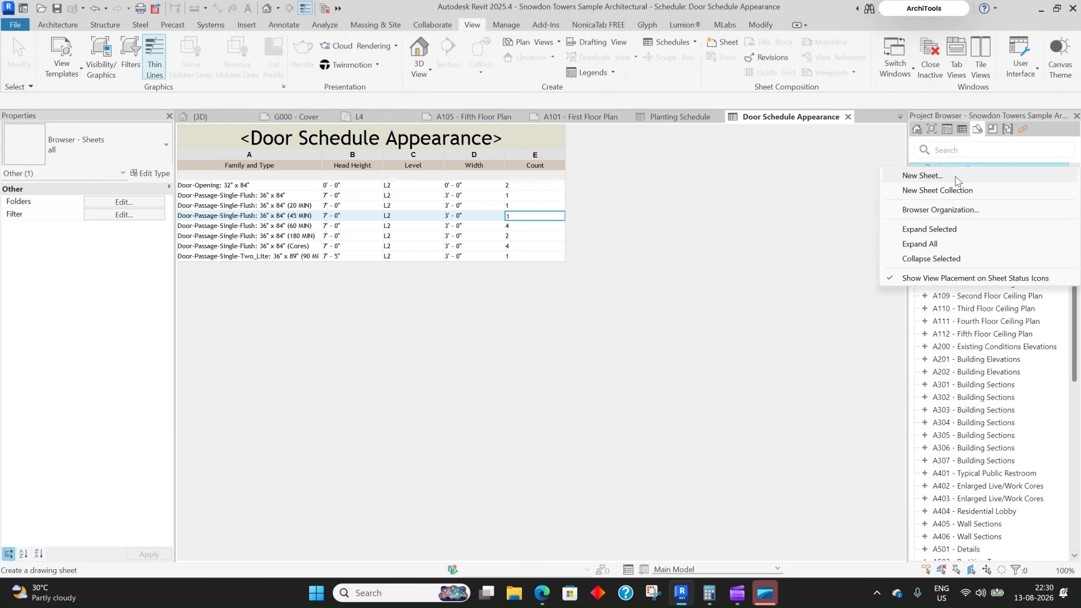
{"action": "left_click", "coordinate": [923, 176]}
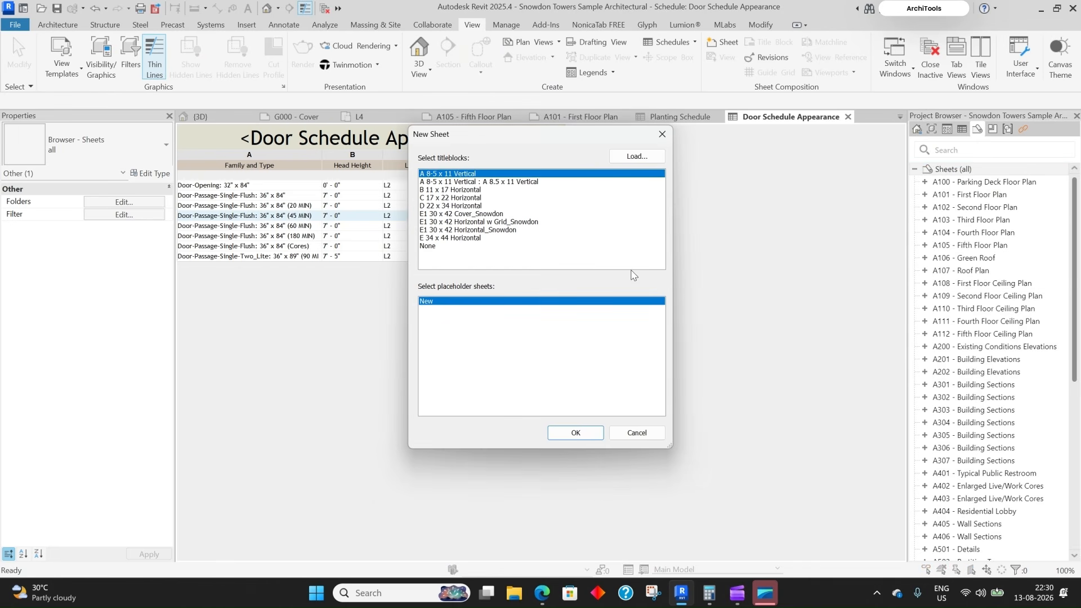
{"action": "left_click", "coordinate": [584, 432]}
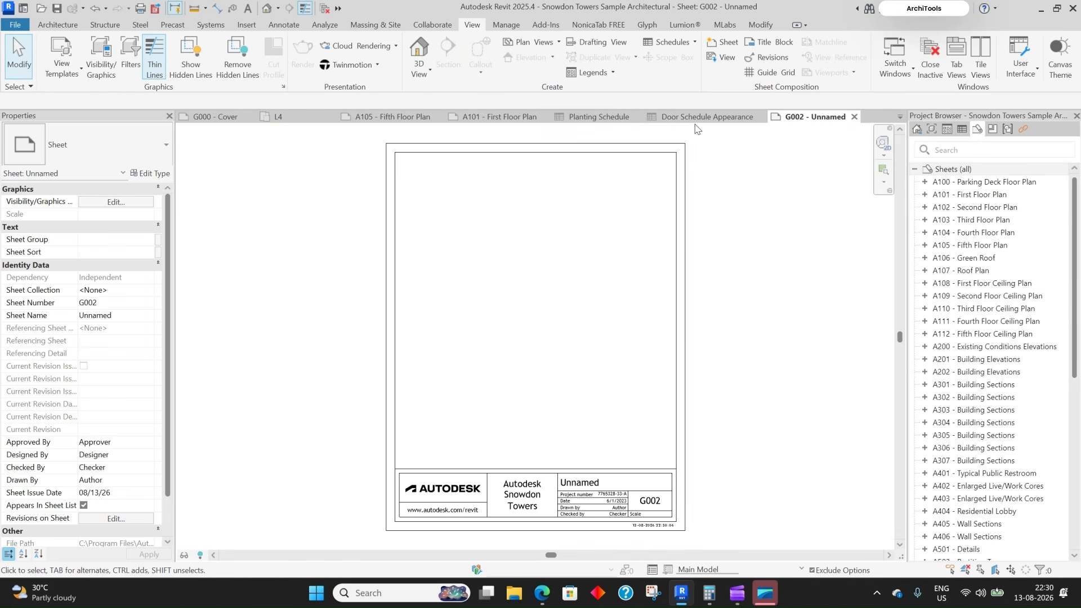
- Return to the Door Schedule Appearance schedule and show the project's schedules in the view list
{"action": "left_click", "coordinate": [716, 119]}
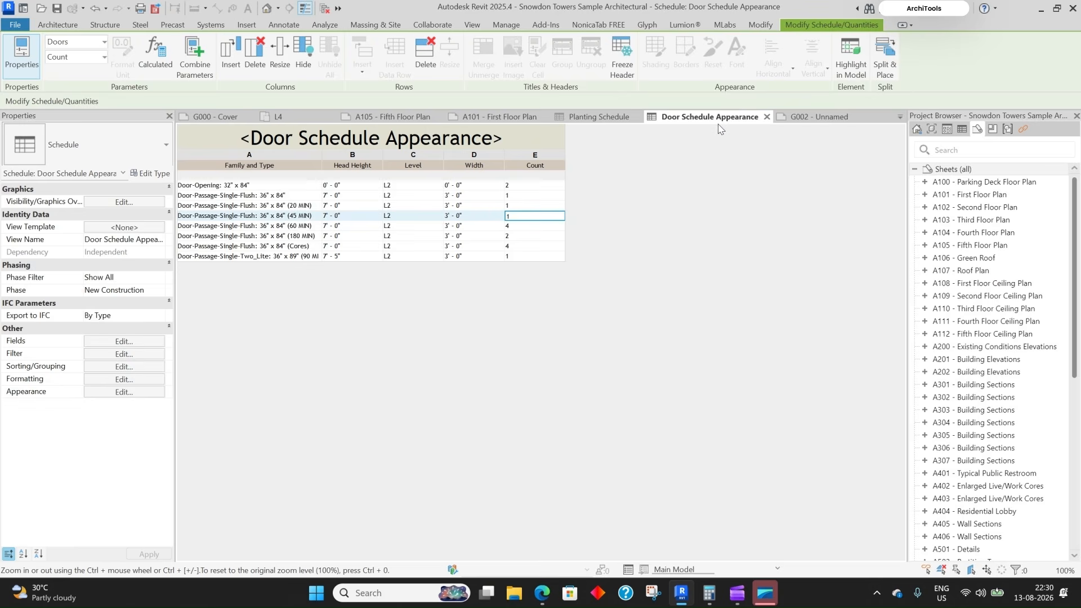
{"action": "left_click", "coordinate": [962, 131]}
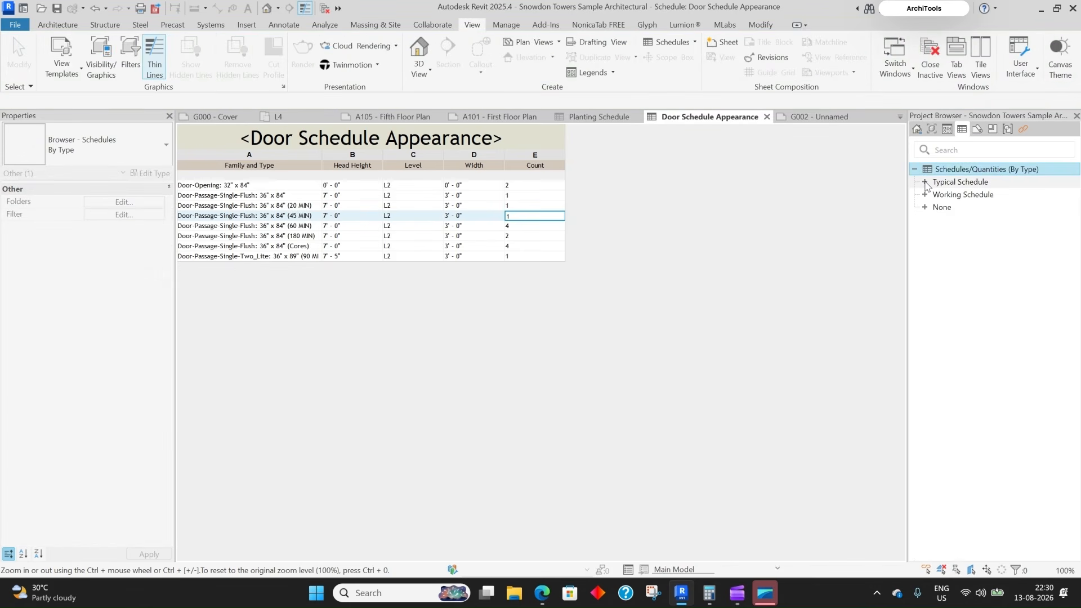
{"action": "right_click", "coordinate": [457, 148]}
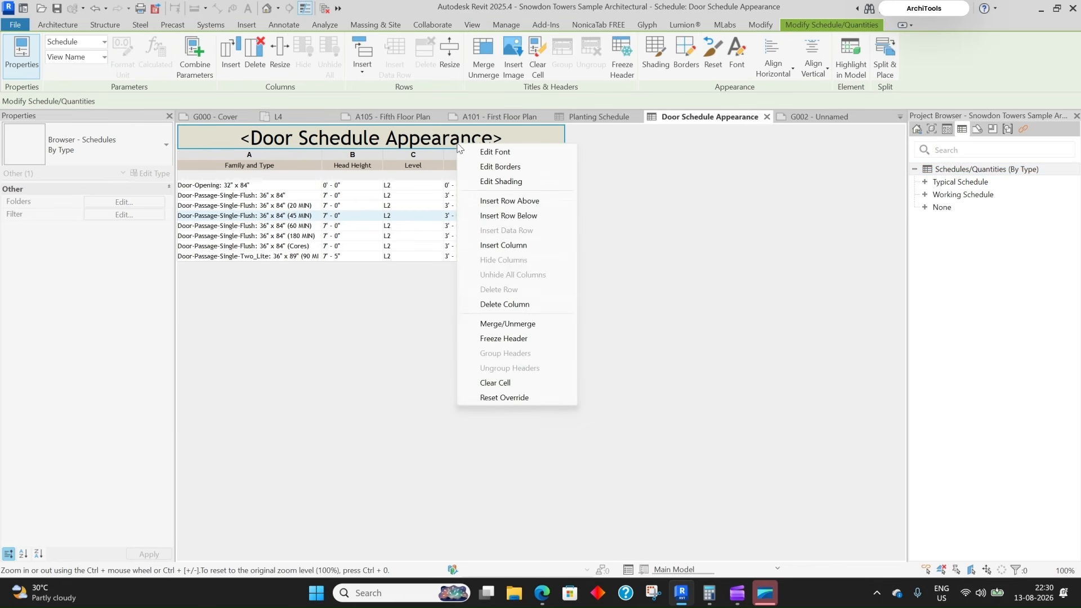
{"action": "left_click", "coordinate": [657, 204]}
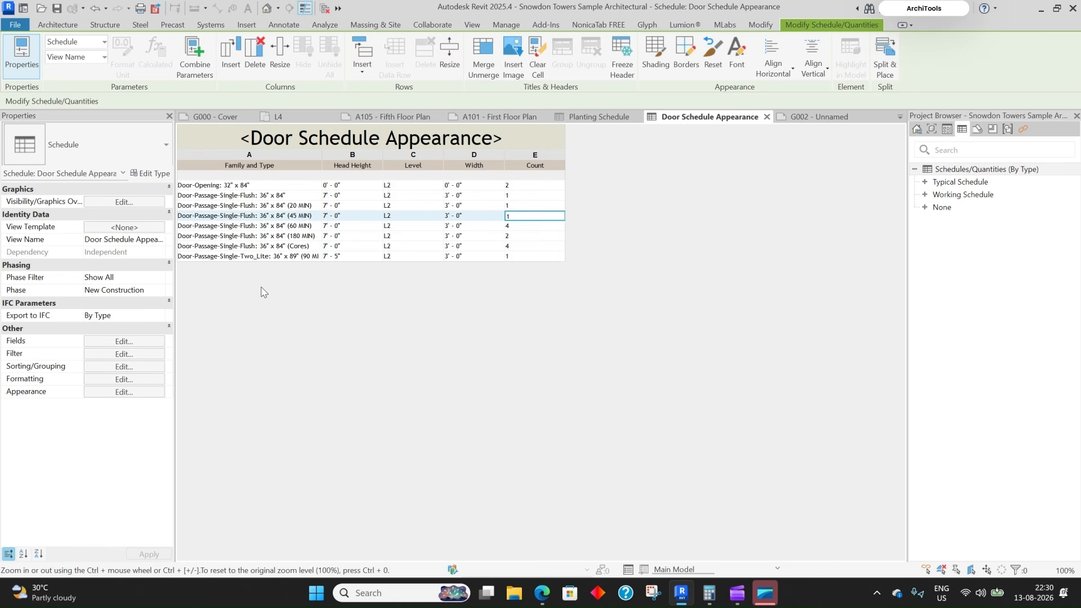
- Expand the Typical Schedule group in the Project Browser's schedules list
{"action": "right_click", "coordinate": [513, 175]}
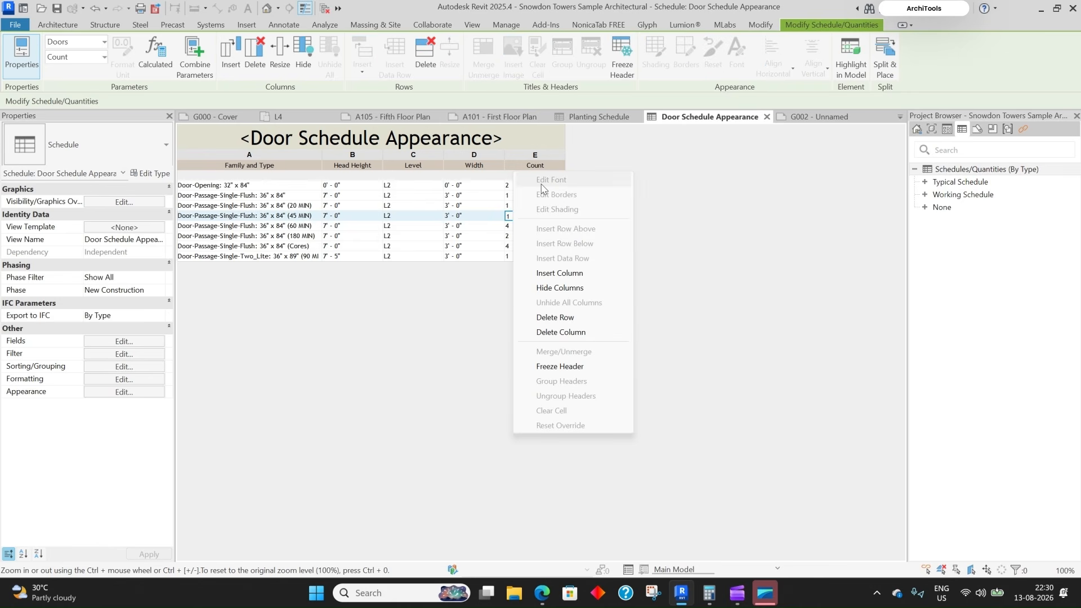
{"action": "left_click", "coordinate": [646, 260]}
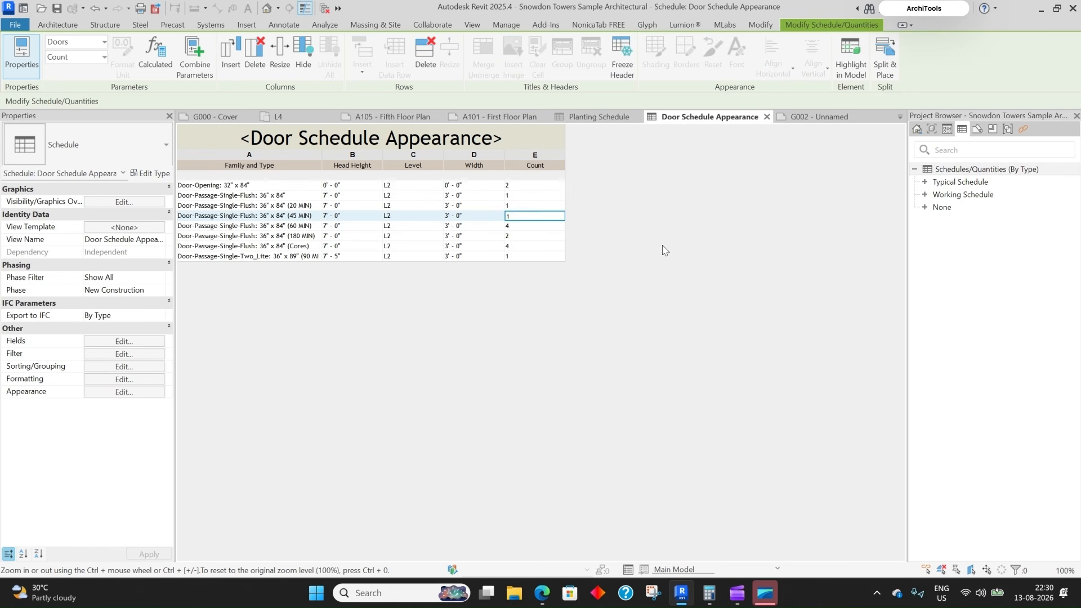
{"action": "left_click", "coordinate": [918, 169]}
{"action": "left_click", "coordinate": [925, 182]}
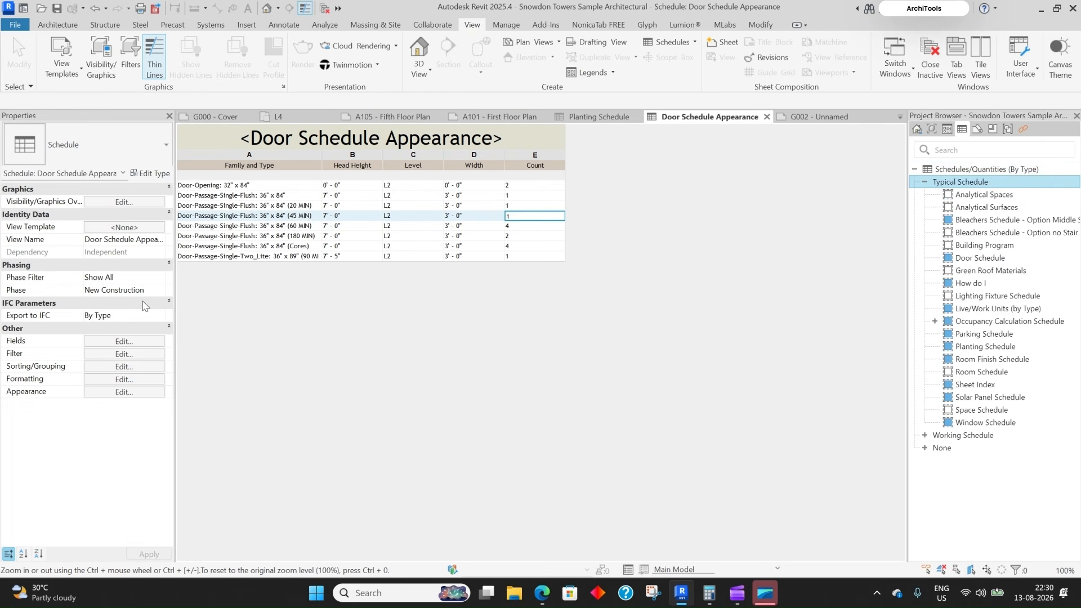
- Copy the schedule's View Name and paste it into the browser search to filter to Door Schedule Appearance
{"action": "left_click", "coordinate": [148, 241]}
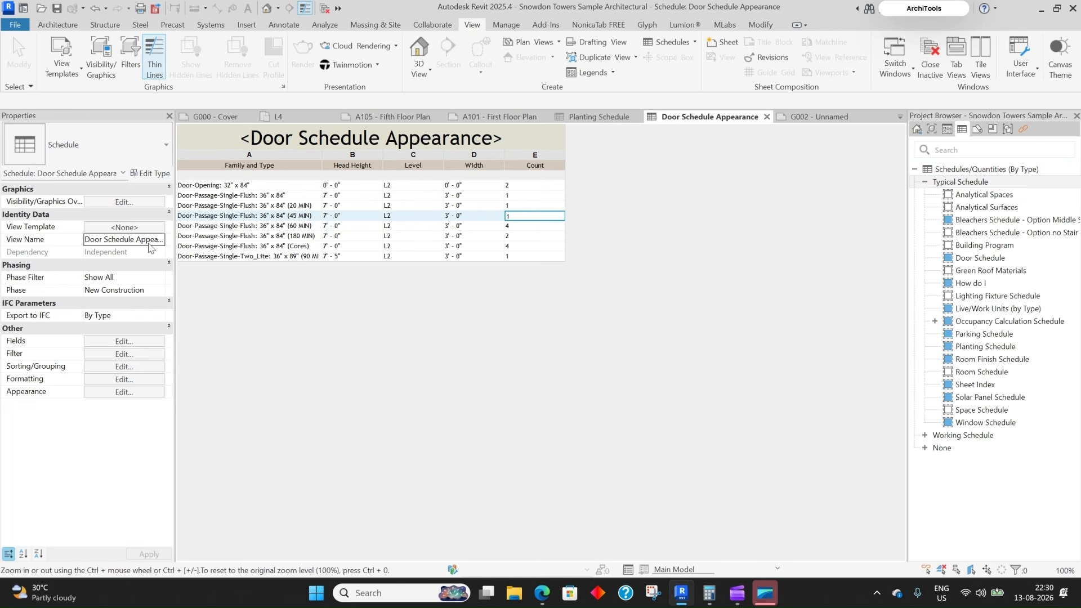
{"action": "left_click", "coordinate": [147, 244]}
{"action": "double_click", "coordinate": [142, 240]}
{"action": "key", "text": "ctrl+c"}
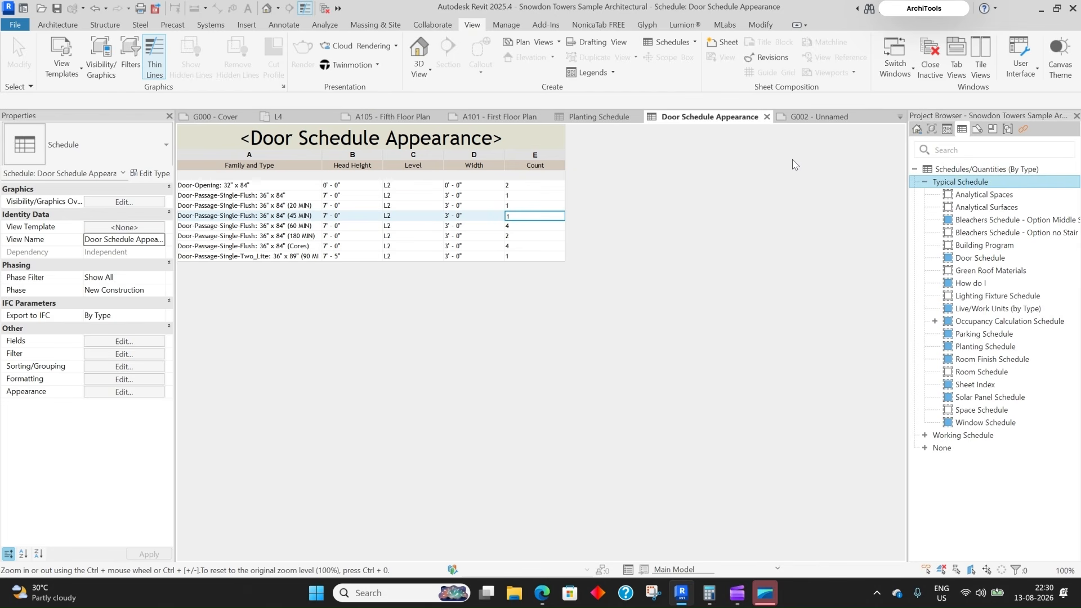
{"action": "left_click", "coordinate": [973, 149]}
{"action": "key", "text": "ctrl+v"}
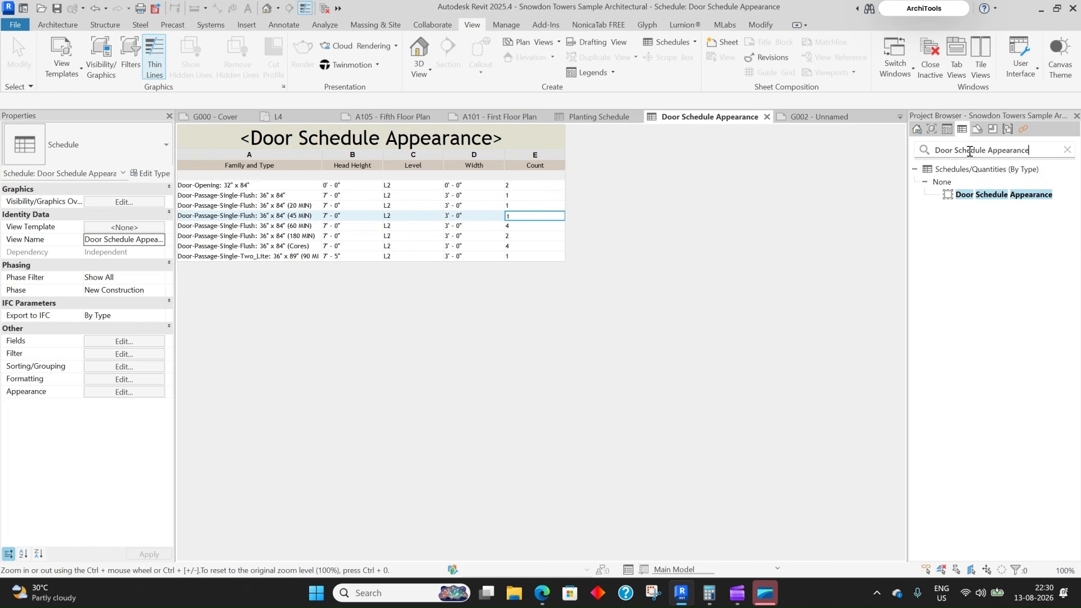
{"action": "left_click", "coordinate": [980, 195]}
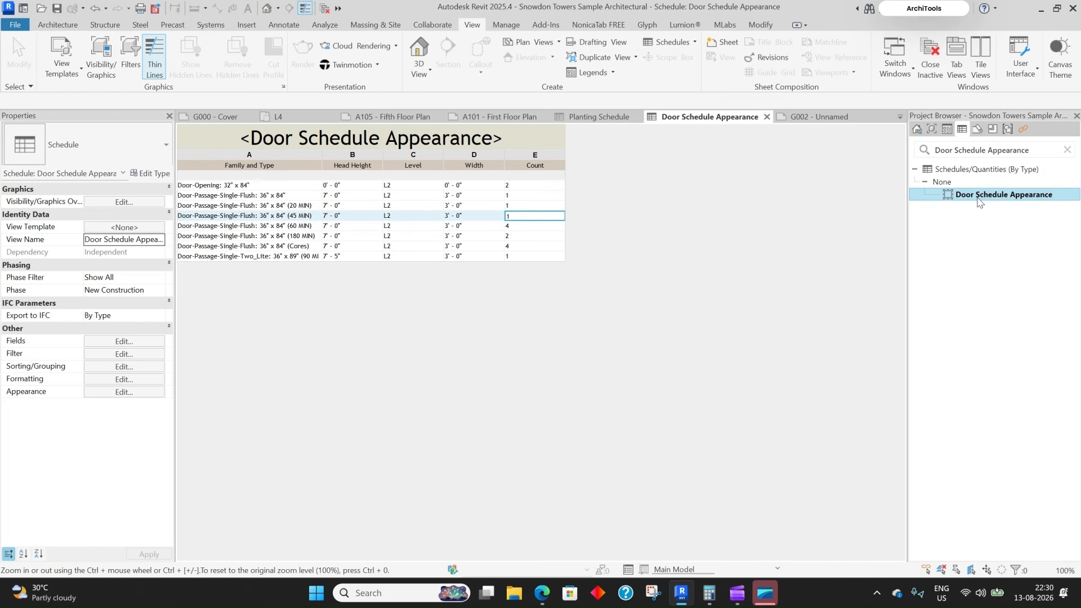
- Switch to the new sheet G002
{"action": "right_click", "coordinate": [980, 202]}
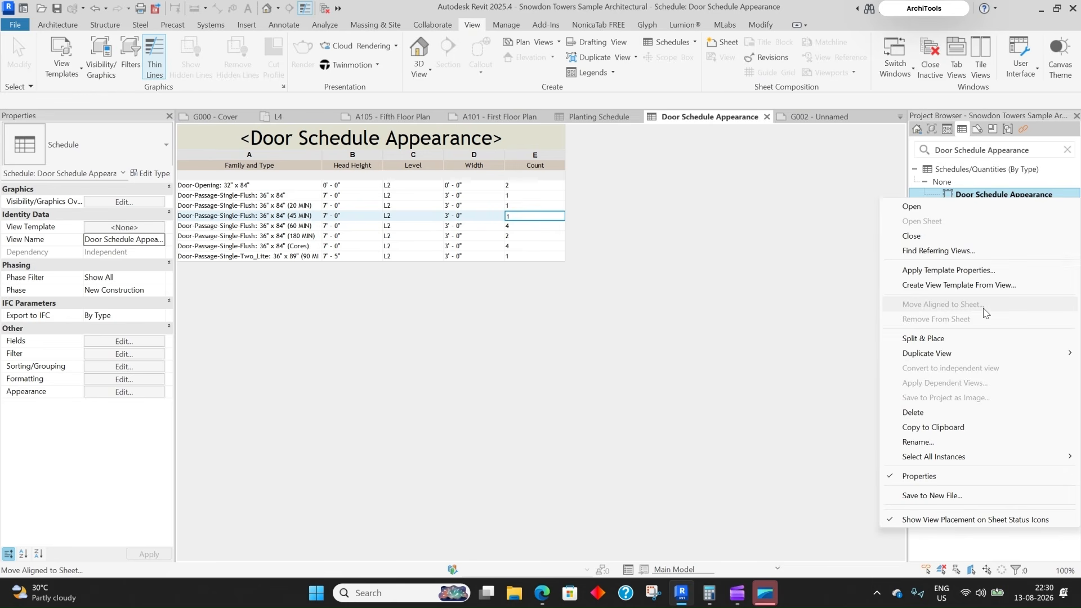
{"action": "left_click", "coordinate": [748, 211]}
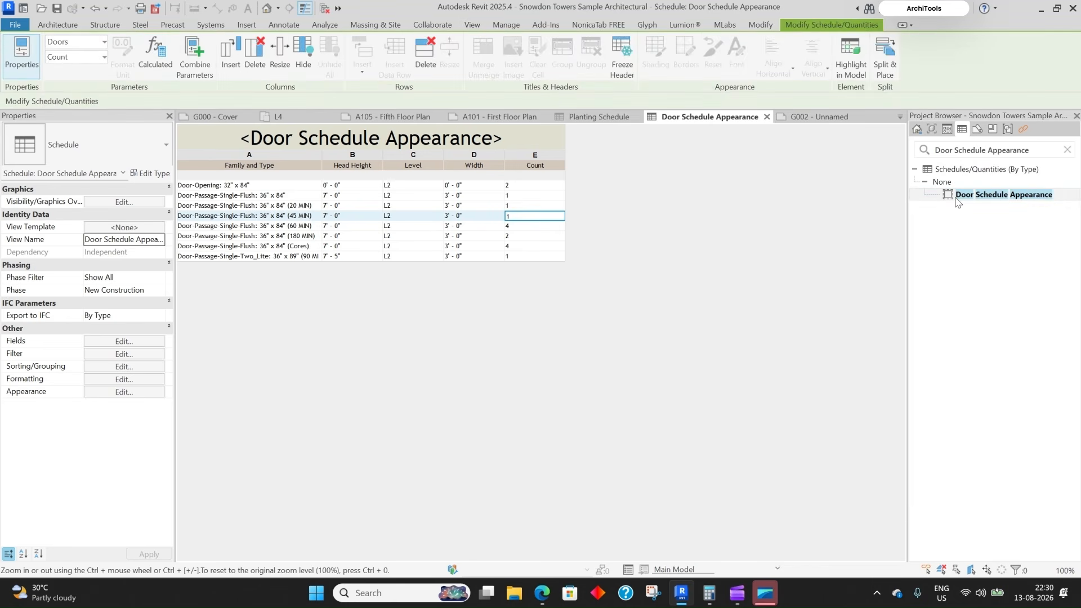
{"action": "left_click", "coordinate": [821, 117]}
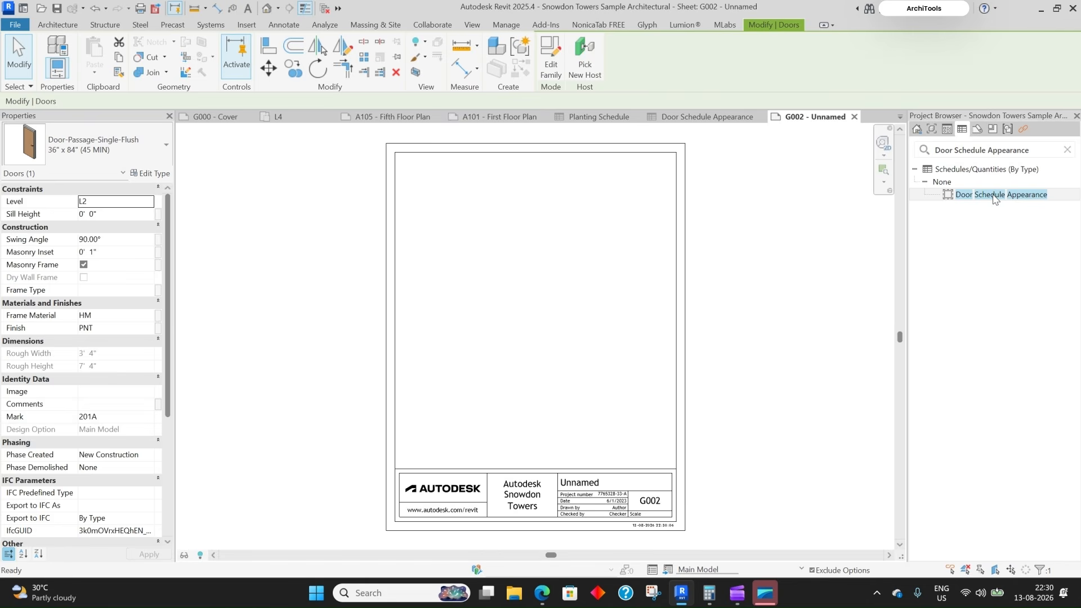
- Place the Door Schedule Appearance schedule near the top-left of sheet G002
{"action": "left_click_drag", "start_coordinate": [994, 198], "coordinate": [555, 262]}
{"action": "left_click", "coordinate": [406, 167]}
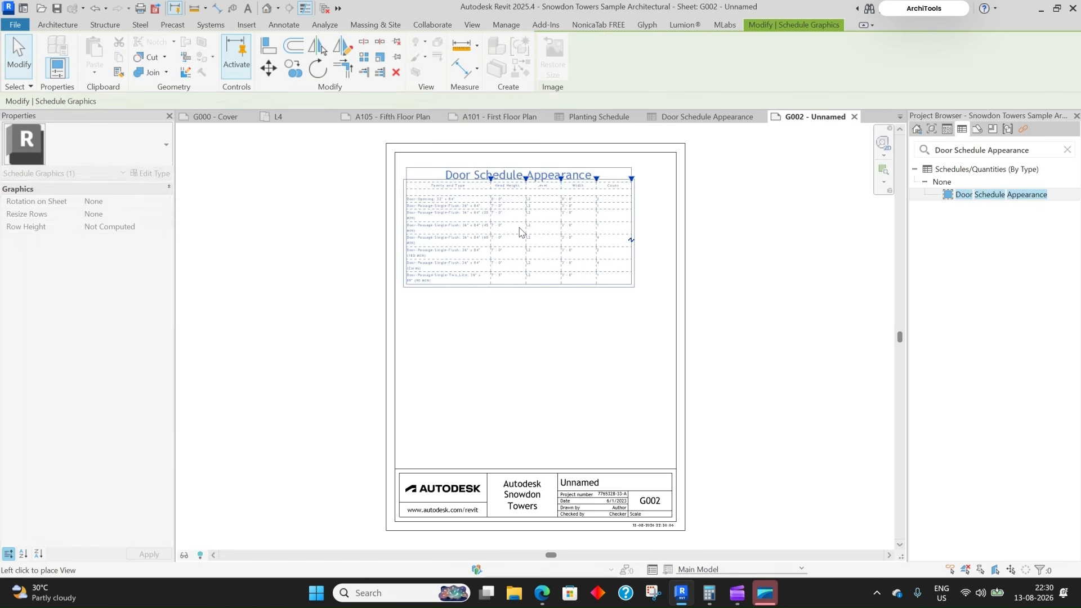
{"action": "scroll", "coordinate": [647, 281], "scroll_direction": "up", "scroll_amount": 3}
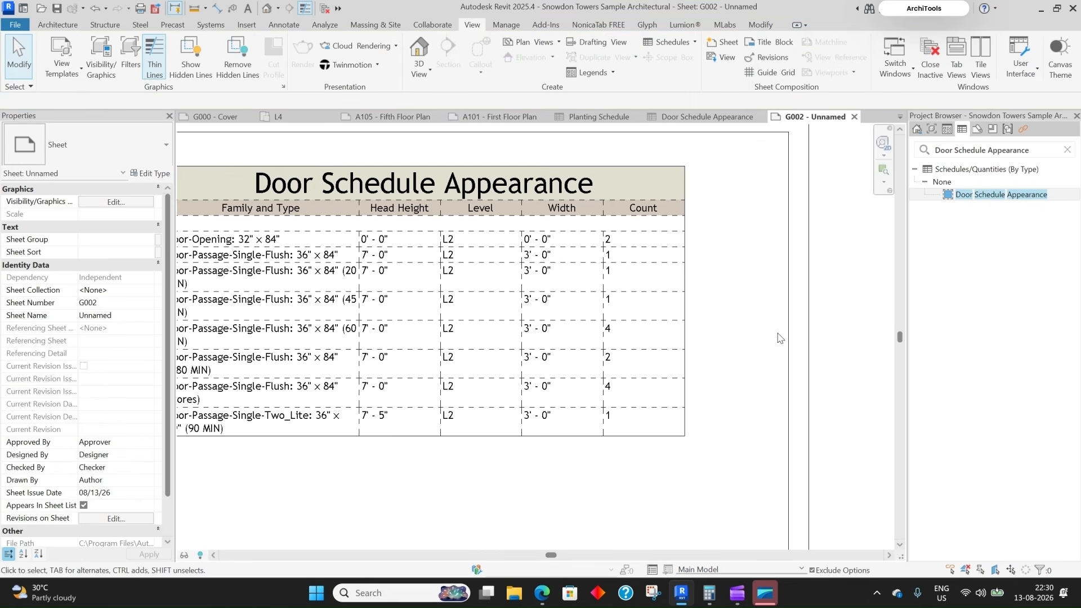
{"action": "scroll", "coordinate": [779, 338], "scroll_direction": "down", "scroll_amount": 2}
{"action": "scroll", "coordinate": [752, 390], "scroll_direction": "up", "scroll_amount": 1}
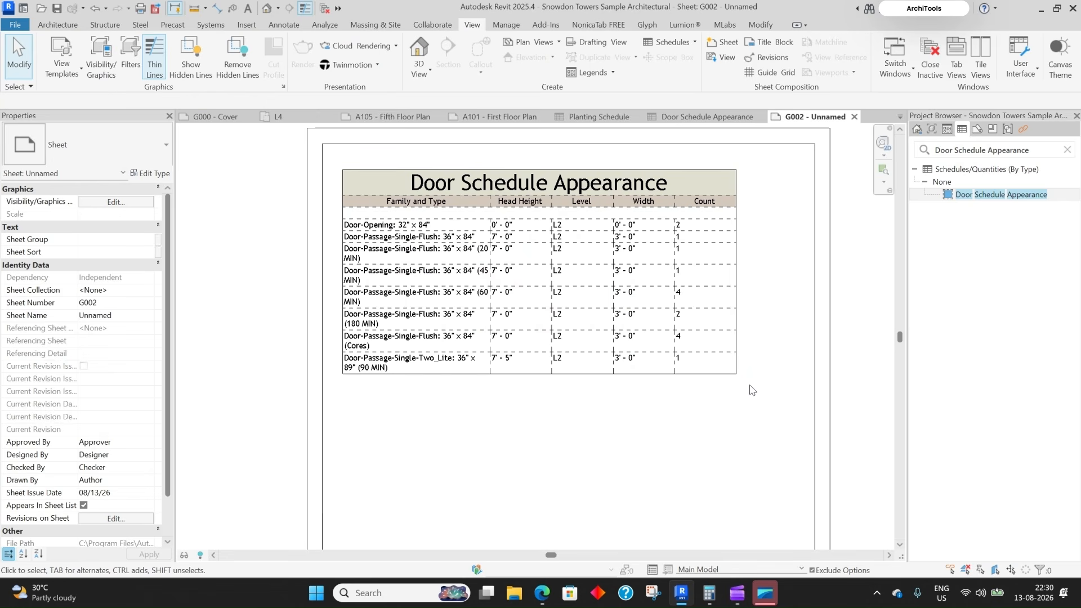
{"action": "scroll", "coordinate": [342, 169], "scroll_direction": "up", "scroll_amount": 2}
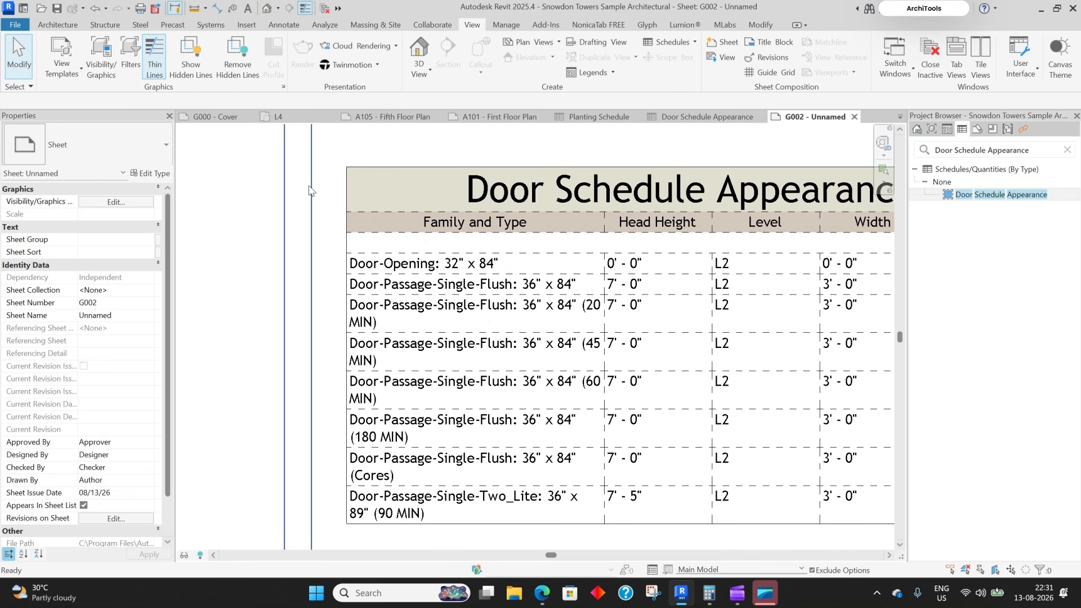
{"action": "scroll", "coordinate": [309, 190], "scroll_direction": "up", "scroll_amount": 3}
{"action": "scroll", "coordinate": [323, 180], "scroll_direction": "up", "scroll_amount": 3}
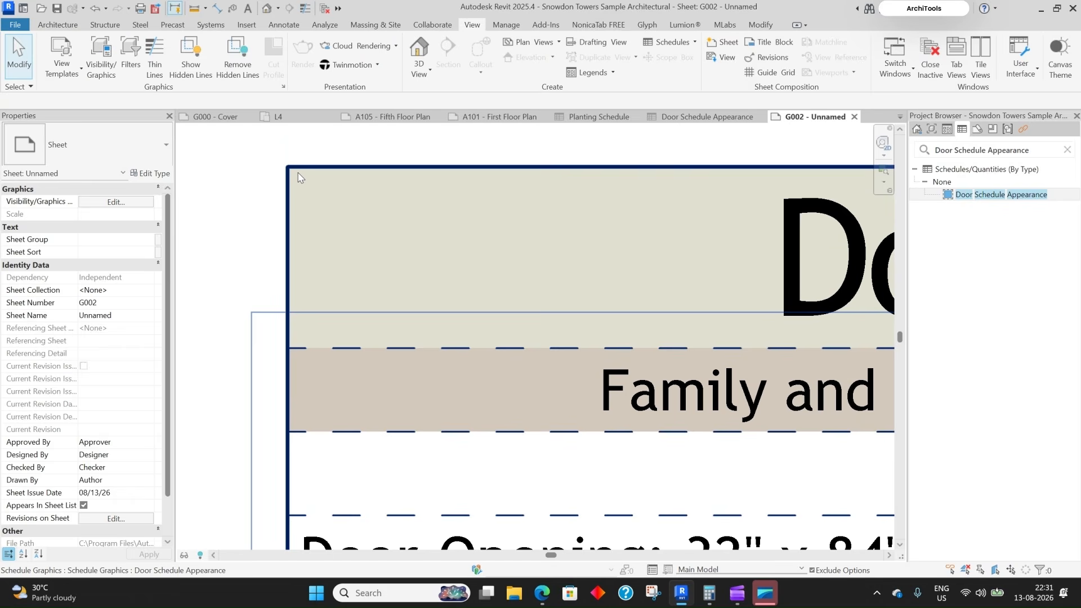
{"action": "scroll", "coordinate": [321, 245], "scroll_direction": "down", "scroll_amount": 4}
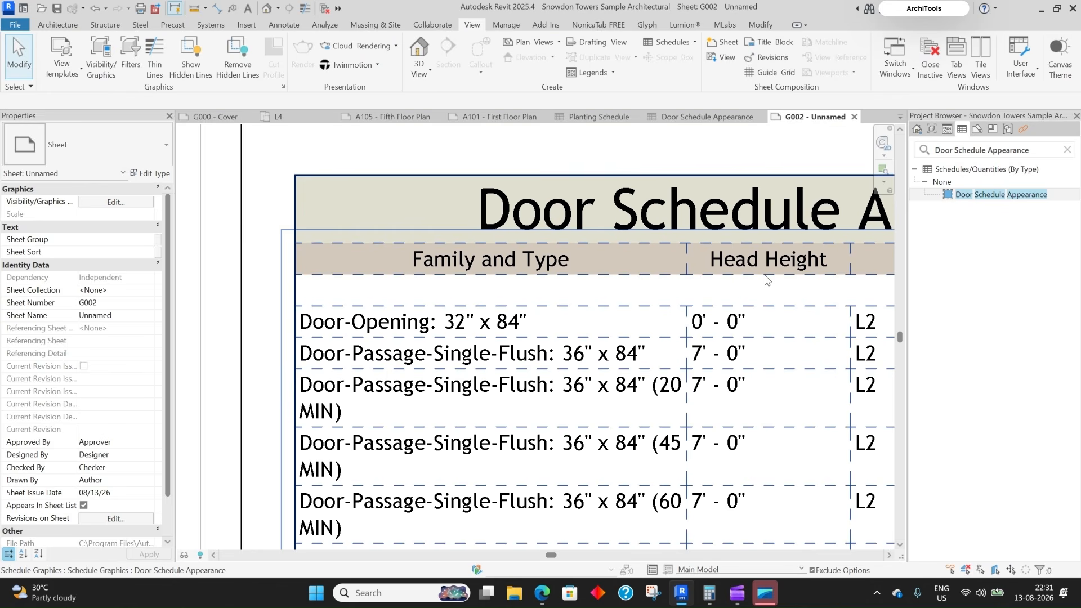
{"action": "scroll", "coordinate": [673, 249], "scroll_direction": "down", "scroll_amount": 4}
- Recentre the sheet, select the placed schedule and open its schedule view
{"action": "middle_click_drag", "start_coordinate": [583, 242], "coordinate": [505, 240]}
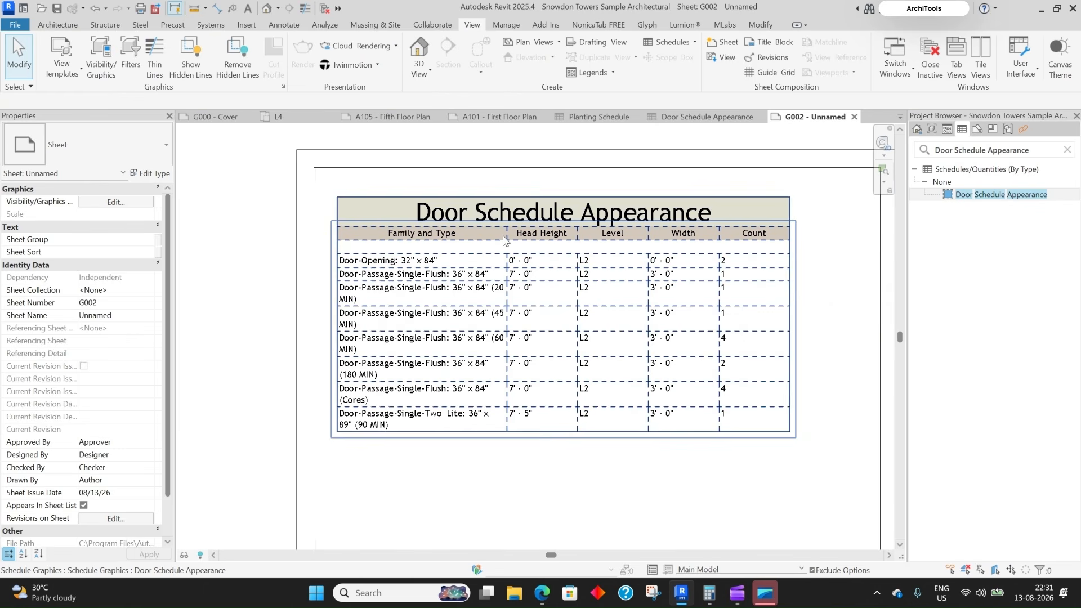
{"action": "scroll", "coordinate": [759, 232], "scroll_direction": "up", "scroll_amount": 1}
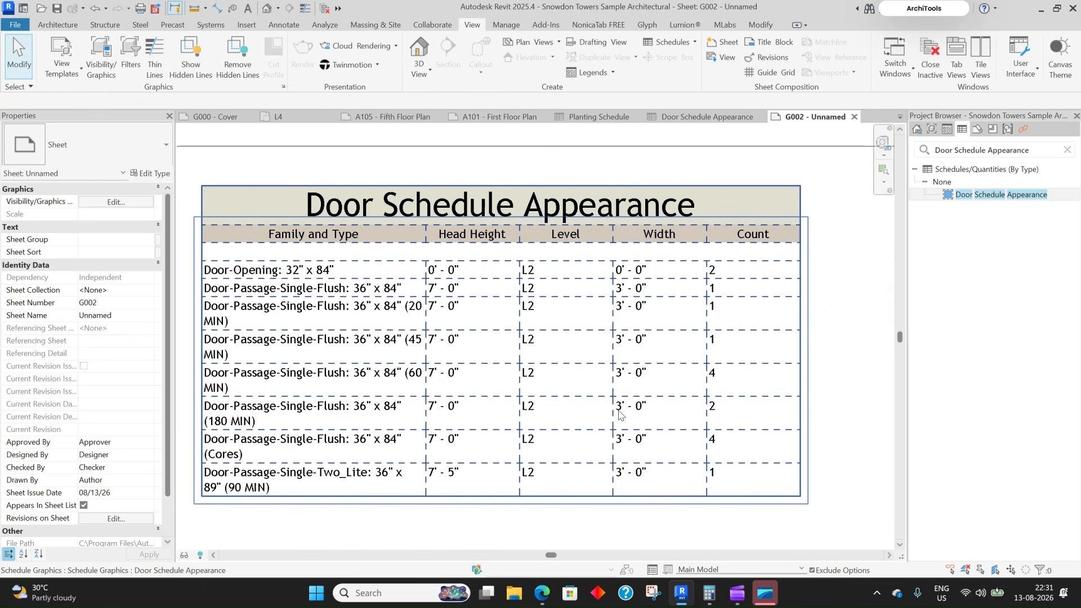
{"action": "scroll", "coordinate": [567, 358], "scroll_direction": "down", "scroll_amount": 2}
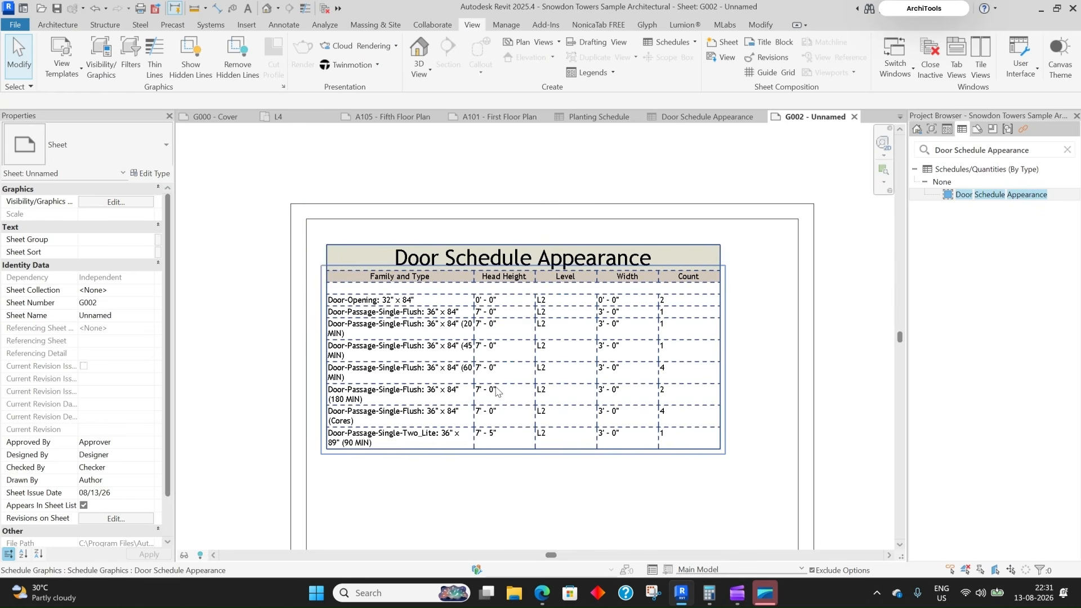
{"action": "left_click", "coordinate": [408, 353]}
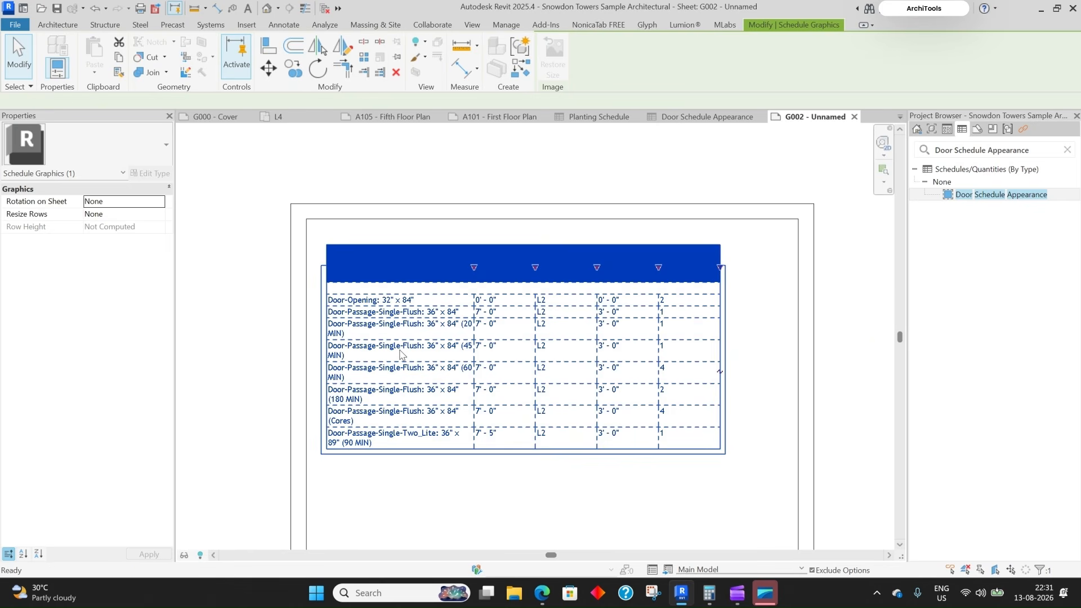
{"action": "double_click", "coordinate": [401, 353]}
- Turn on Stripe Rows with the second stripe option and show them on sheets
{"action": "left_click", "coordinate": [140, 391]}
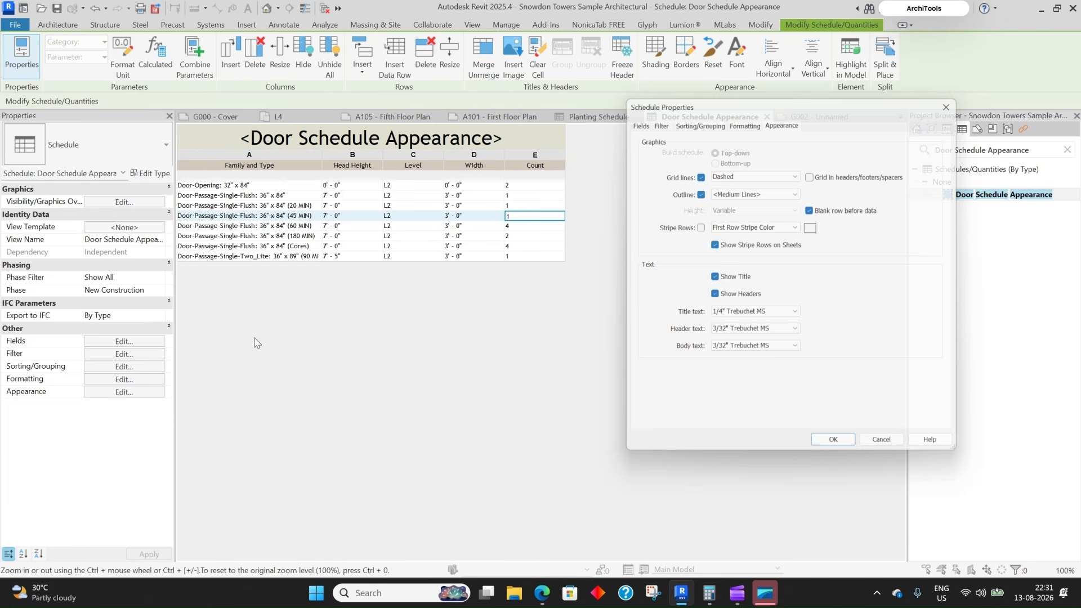
{"action": "left_click", "coordinate": [697, 226]}
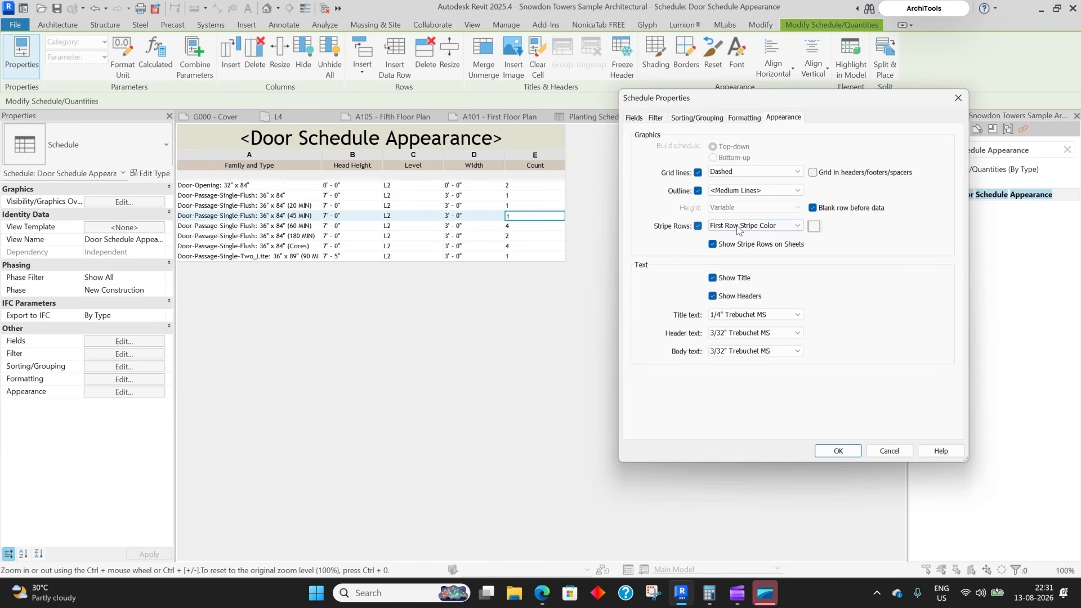
{"action": "left_click", "coordinate": [797, 226]}
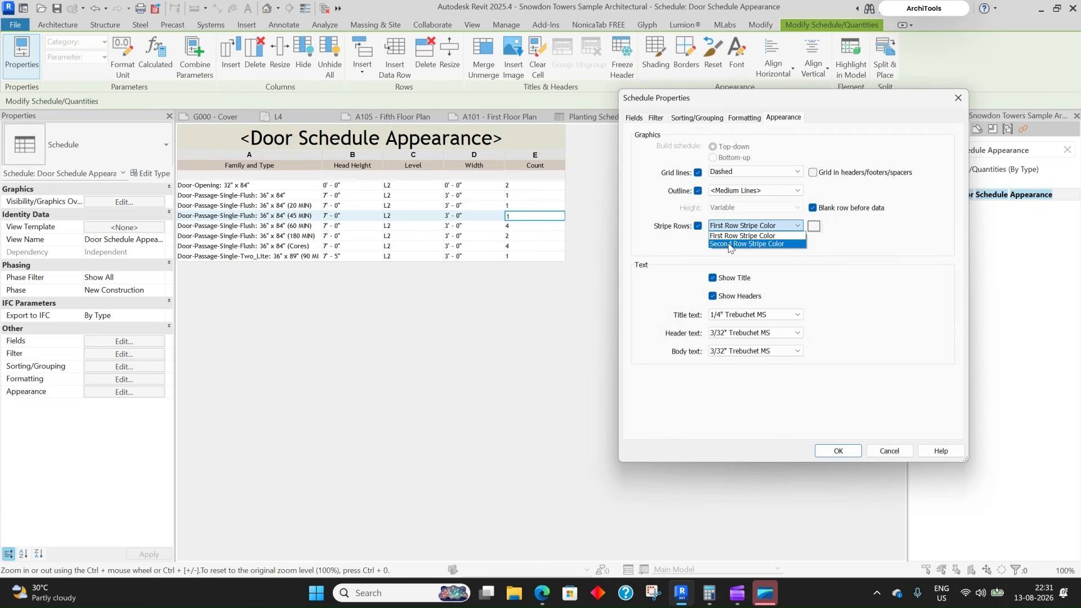
{"action": "left_click", "coordinate": [731, 244]}
{"action": "left_click", "coordinate": [836, 451]}
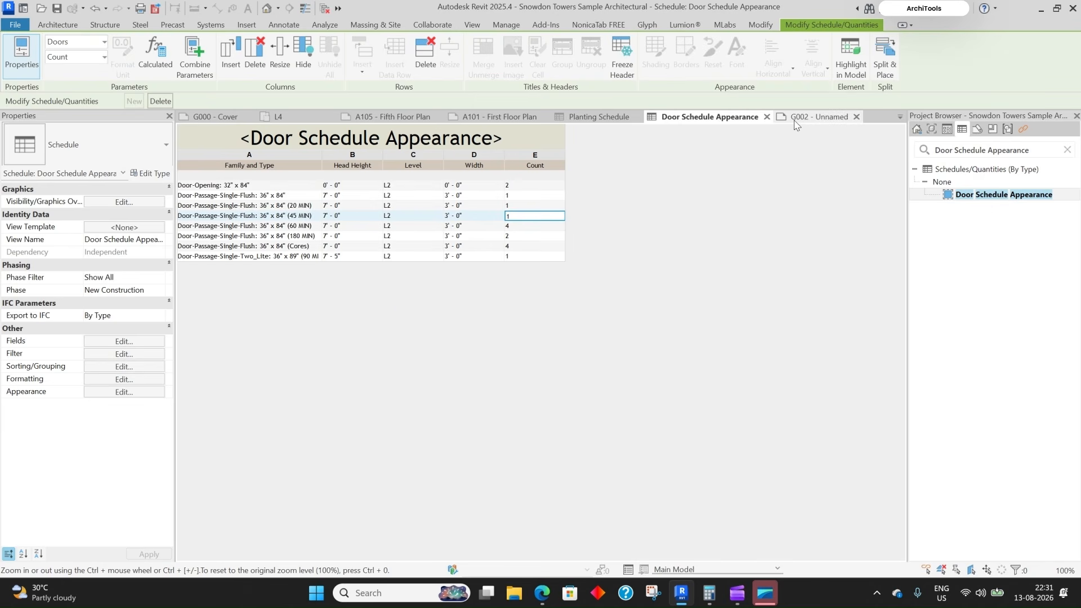
- Check the striped table on sheet G002, then reopen the Door Schedule Appearance view
{"action": "left_click", "coordinate": [795, 118]}
{"action": "middle_click_drag", "start_coordinate": [531, 433], "coordinate": [531, 372]}
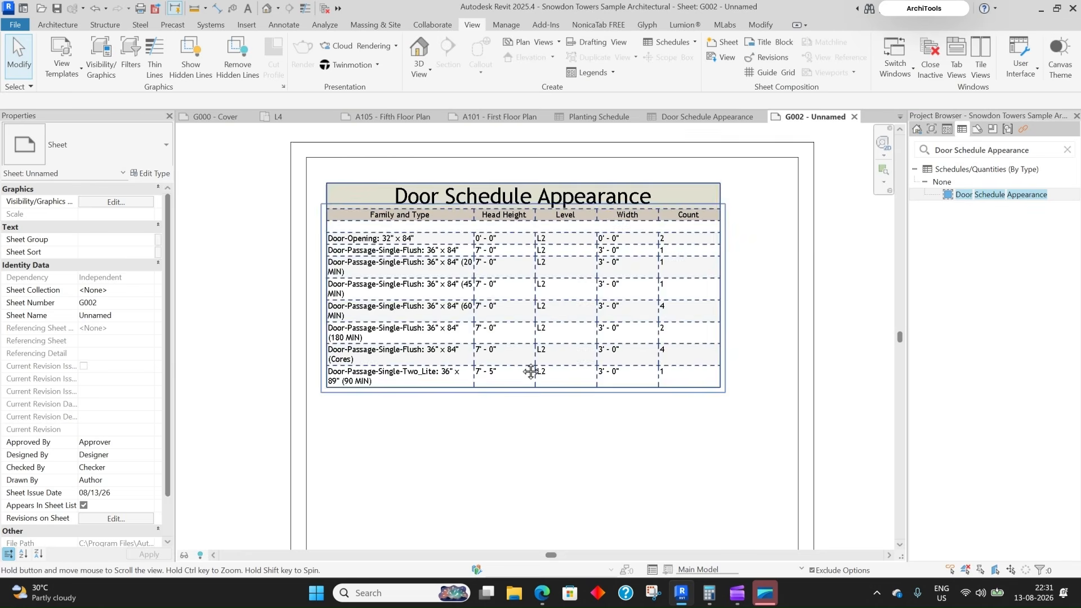
{"action": "scroll", "coordinate": [530, 371], "scroll_direction": "up", "scroll_amount": 2}
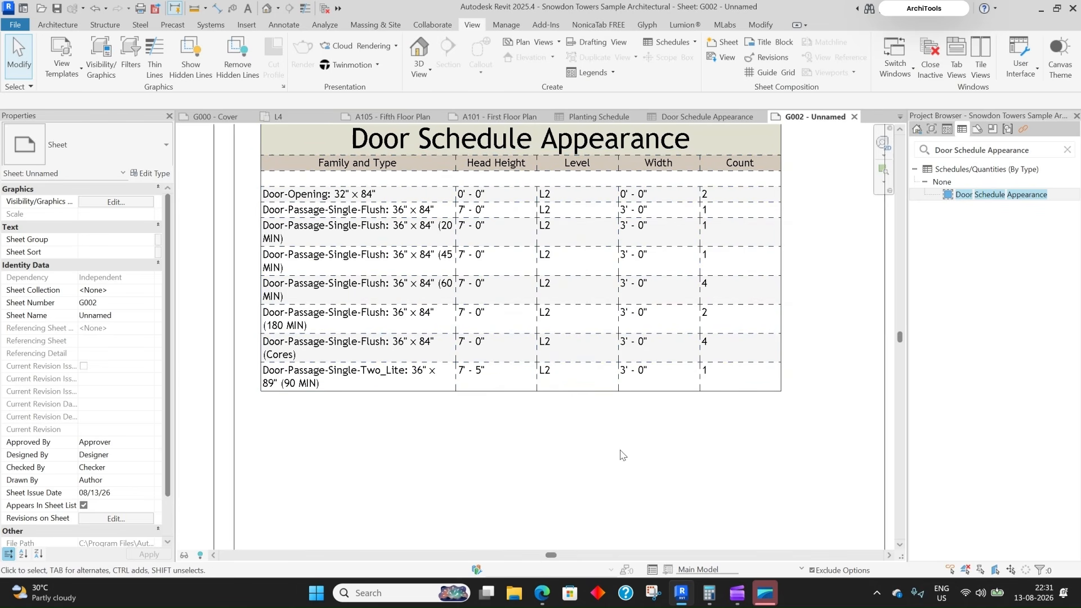
{"action": "scroll", "coordinate": [488, 307], "scroll_direction": "down", "scroll_amount": 1}
{"action": "scroll", "coordinate": [488, 307], "scroll_direction": "down", "scroll_amount": 1}
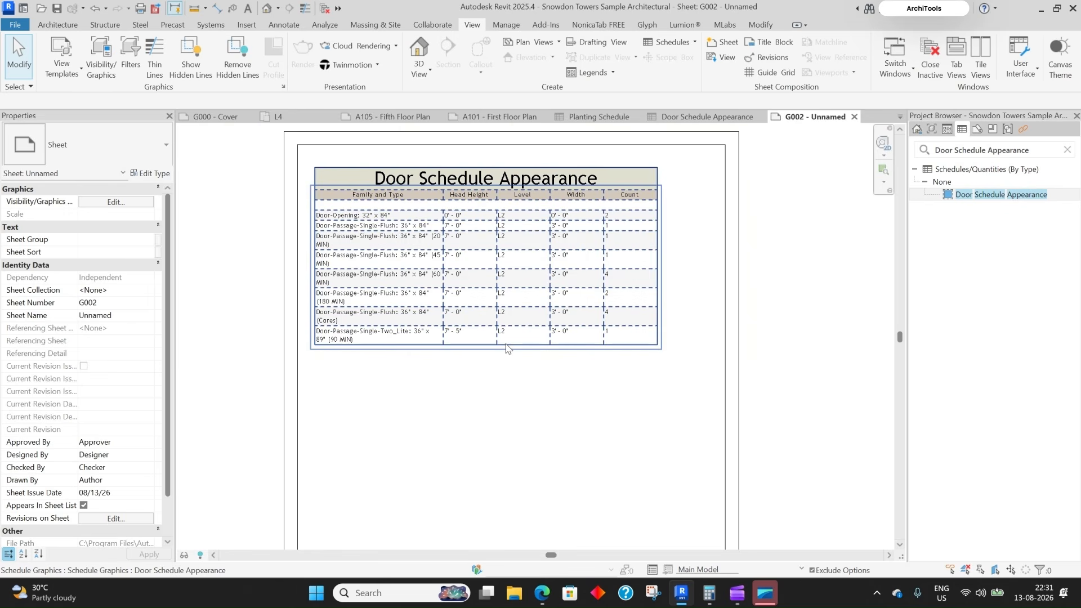
{"action": "double_click", "coordinate": [484, 283]}
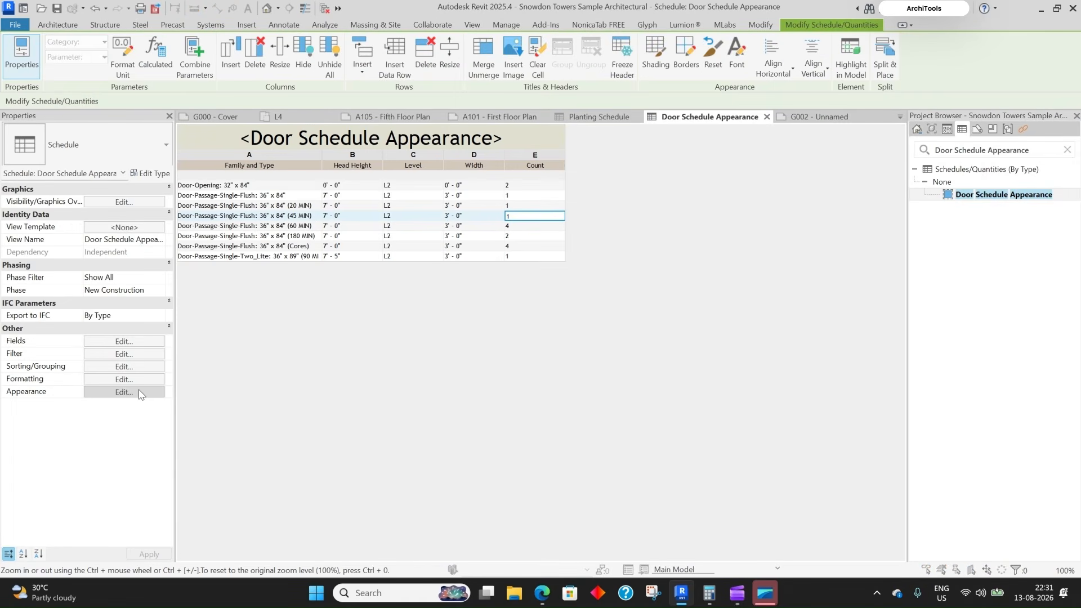
- Change the stripe row colour to salmon RGB 230-155-134 and apply it
{"action": "left_click", "coordinate": [124, 392]}
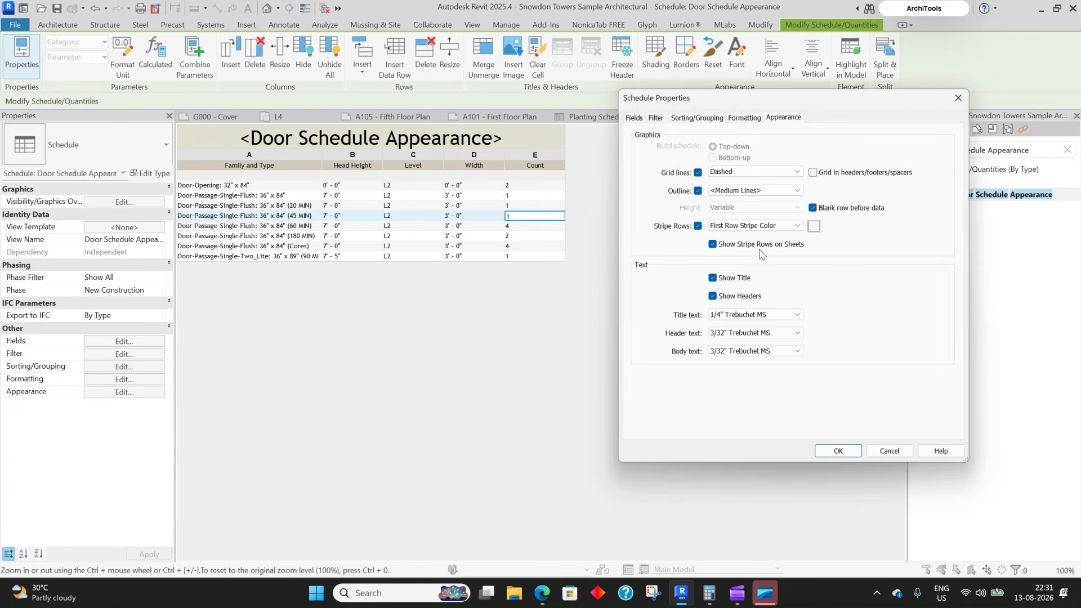
{"action": "left_click", "coordinate": [815, 227]}
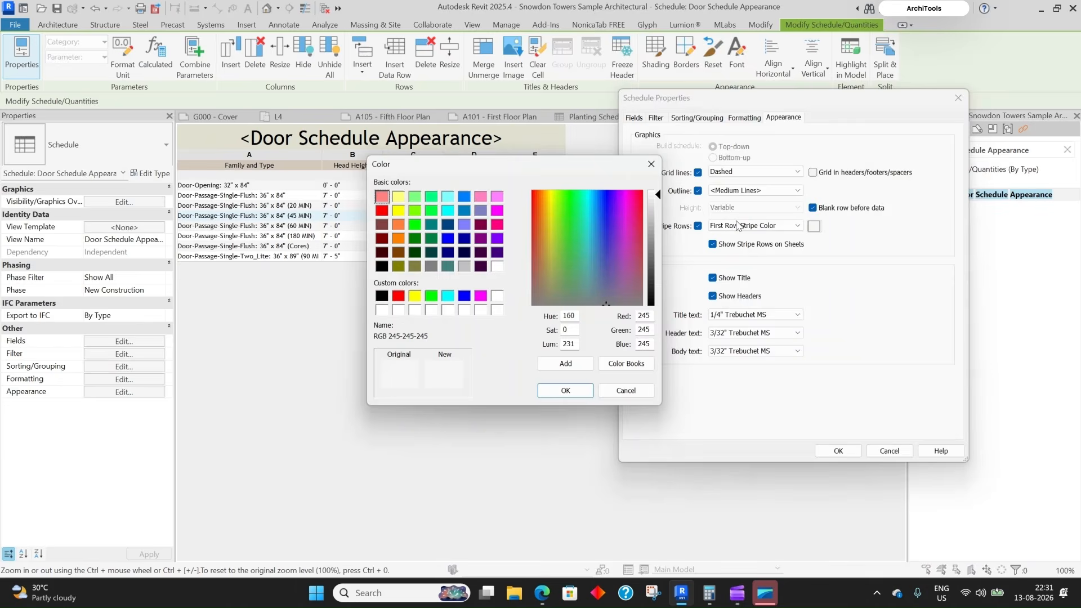
{"action": "left_click", "coordinate": [567, 289]}
{"action": "left_click", "coordinate": [554, 257]}
{"action": "left_click", "coordinate": [588, 248]}
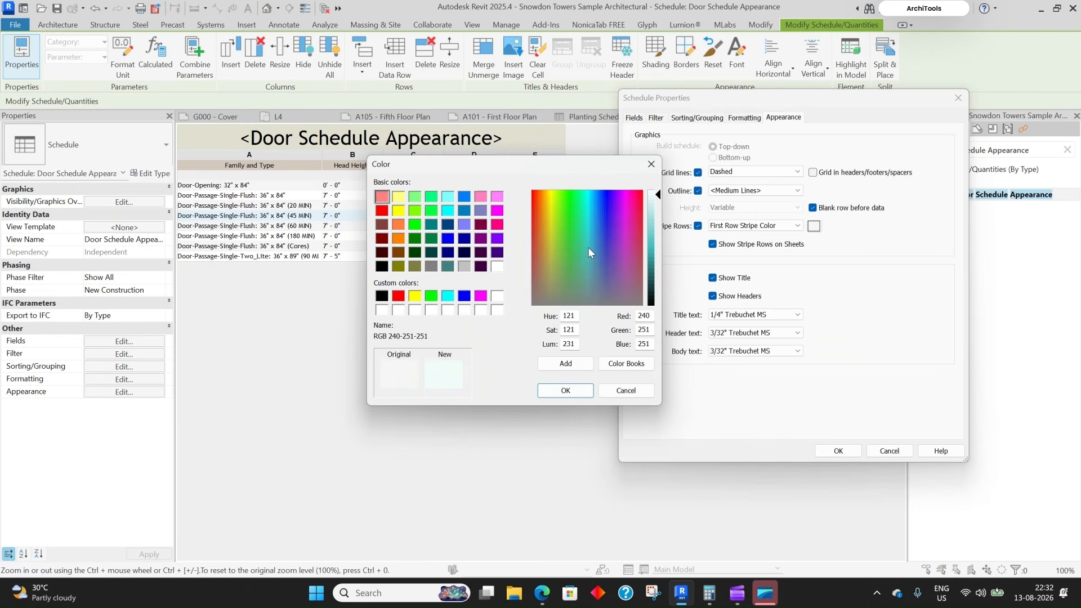
{"action": "left_click", "coordinate": [539, 214]}
{"action": "left_click", "coordinate": [536, 230]}
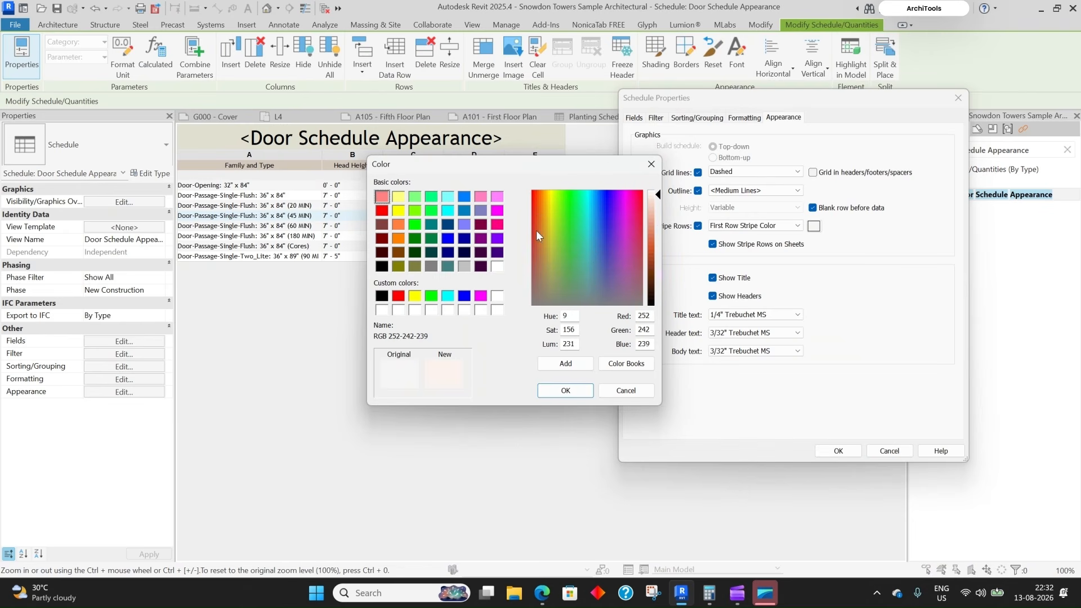
{"action": "left_click", "coordinate": [651, 224]}
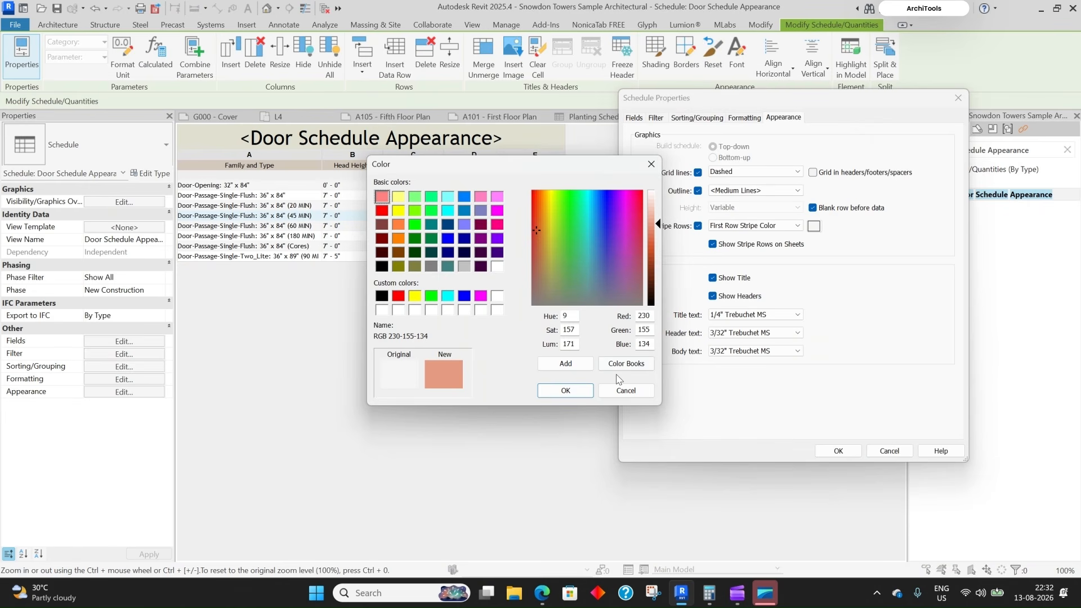
{"action": "key", "text": "Return"}
{"action": "left_click", "coordinate": [844, 452]}
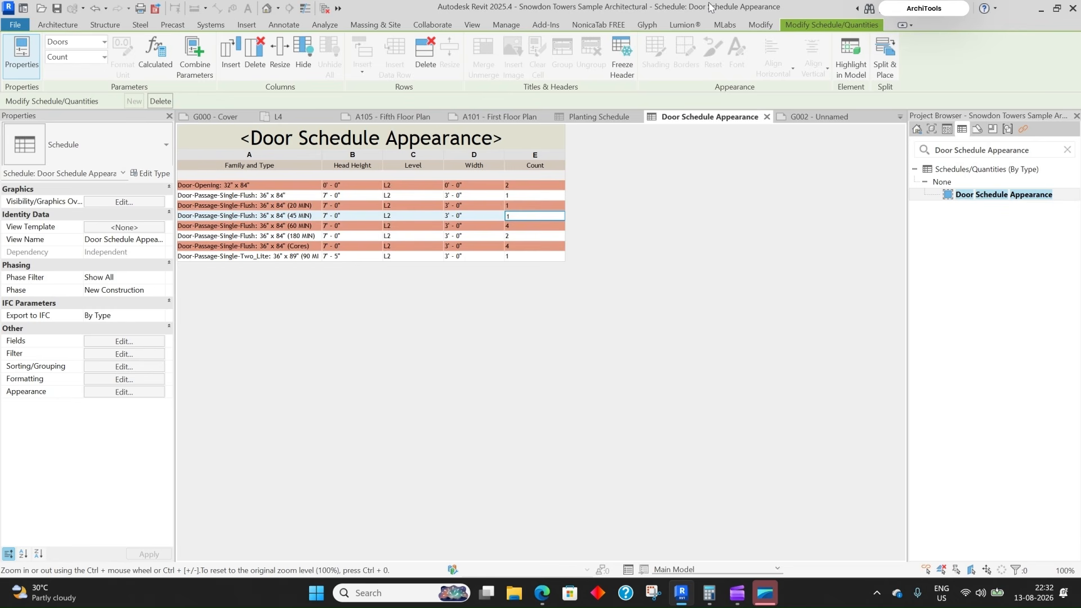
- Start a view template from the current schedule, cancel it, and select Door Schedule 2 on G002
{"action": "left_click", "coordinate": [471, 25]}
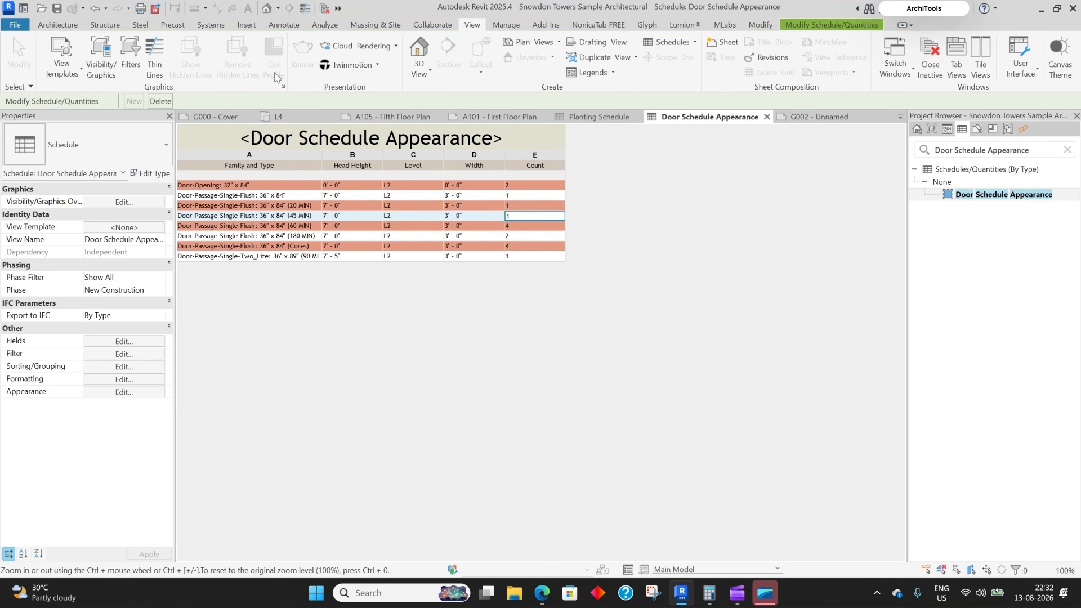
{"action": "left_click", "coordinate": [61, 59]}
{"action": "left_click", "coordinate": [86, 125]}
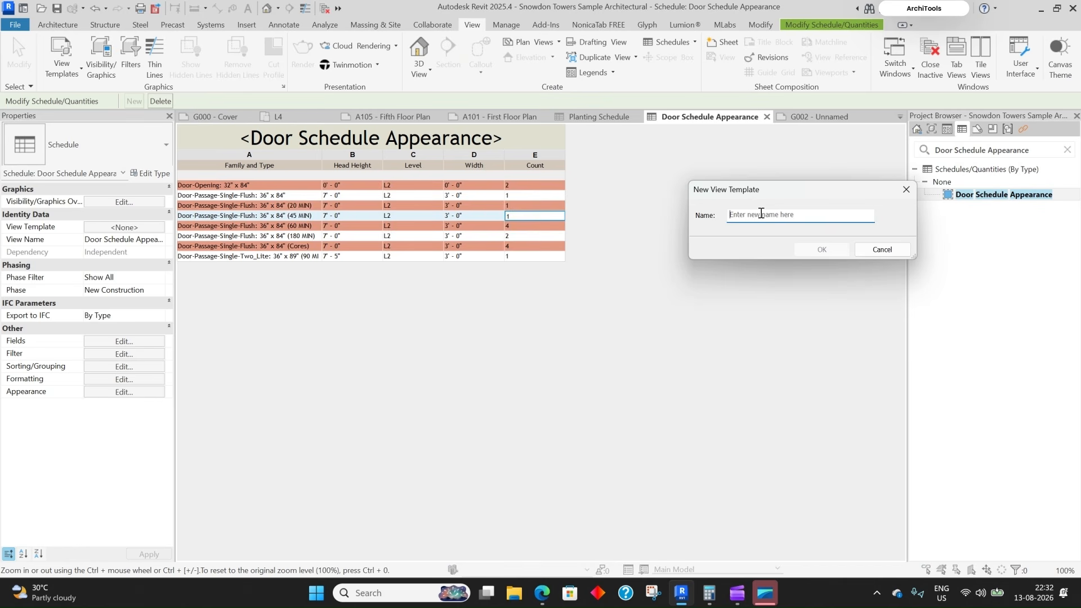
{"action": "key", "text": "Escape"}
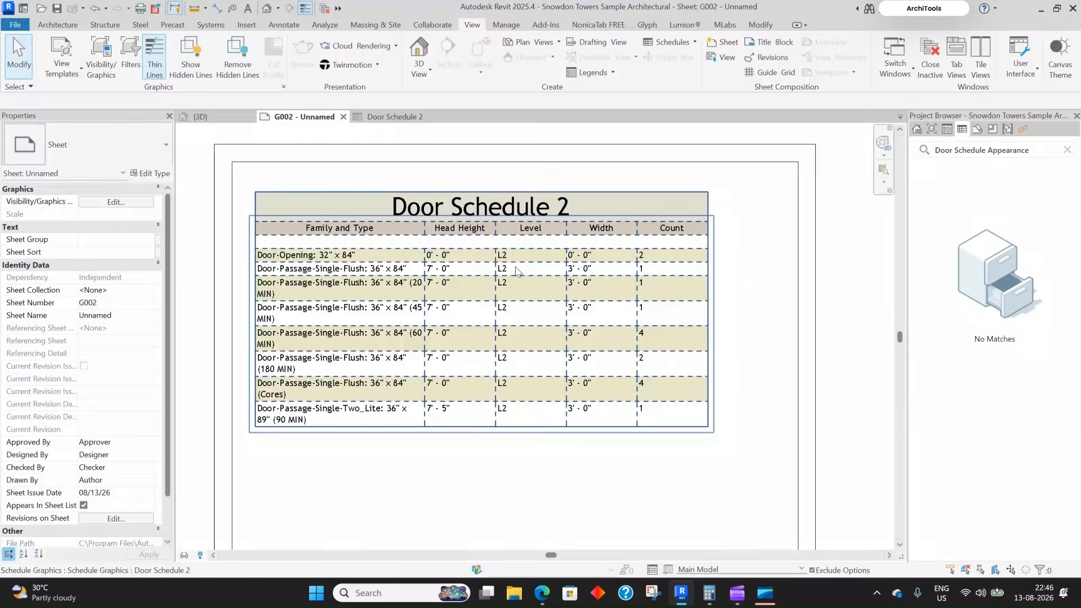
{"action": "left_click", "coordinate": [653, 217]}
- Narrow the Count, Level and Width columns of Door Schedule 2 on sheet G002
{"action": "scroll", "coordinate": [715, 223], "scroll_direction": "up", "scroll_amount": 3}
{"action": "left_click_drag", "start_coordinate": [690, 217], "coordinate": [675, 218]}
{"action": "scroll", "coordinate": [697, 223], "scroll_direction": "down", "scroll_amount": 3}
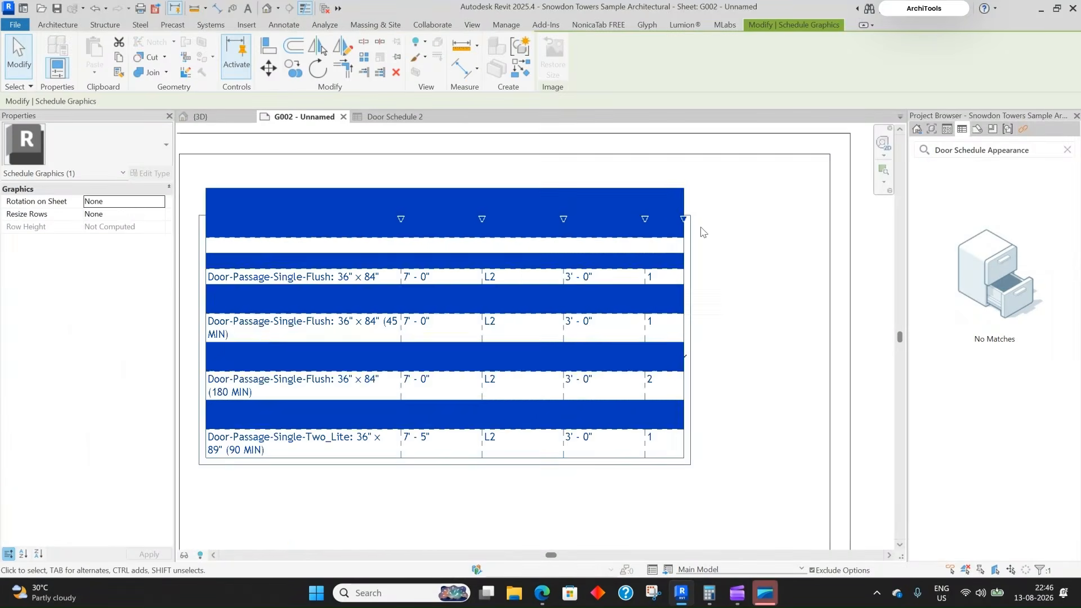
{"action": "left_click", "coordinate": [752, 204]}
{"action": "scroll", "coordinate": [753, 203], "scroll_direction": "down", "scroll_amount": 2}
{"action": "scroll", "coordinate": [651, 255], "scroll_direction": "up", "scroll_amount": 2}
{"action": "left_click", "coordinate": [629, 258]}
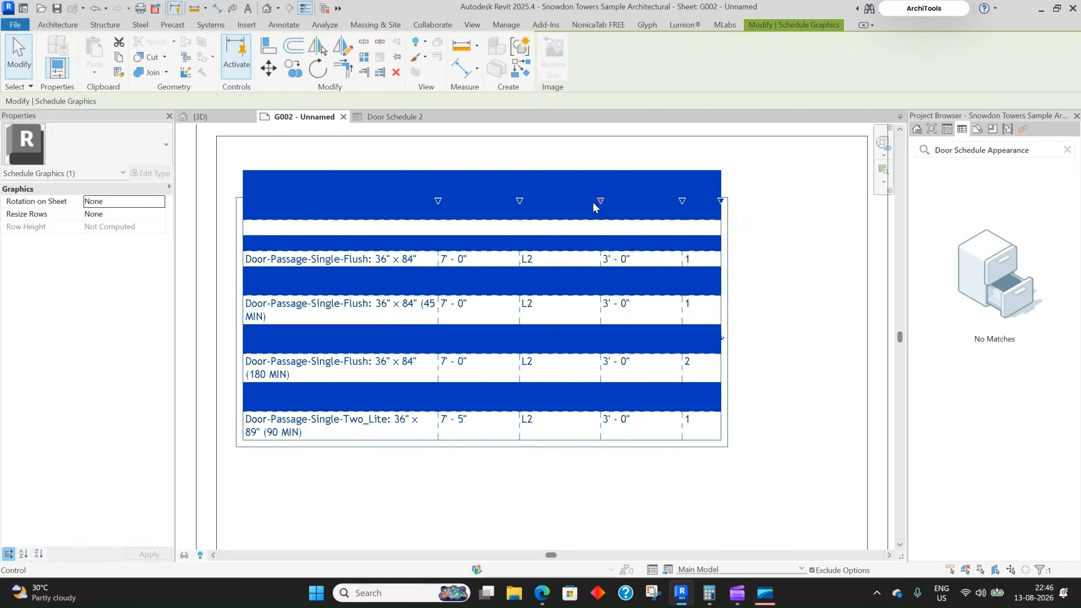
{"action": "left_click_drag", "start_coordinate": [599, 201], "coordinate": [571, 201]}
{"action": "left_click_drag", "start_coordinate": [655, 201], "coordinate": [632, 202]}
{"action": "left_click", "coordinate": [717, 235]}
{"action": "middle_click_drag", "start_coordinate": [513, 440], "coordinate": [517, 429]}
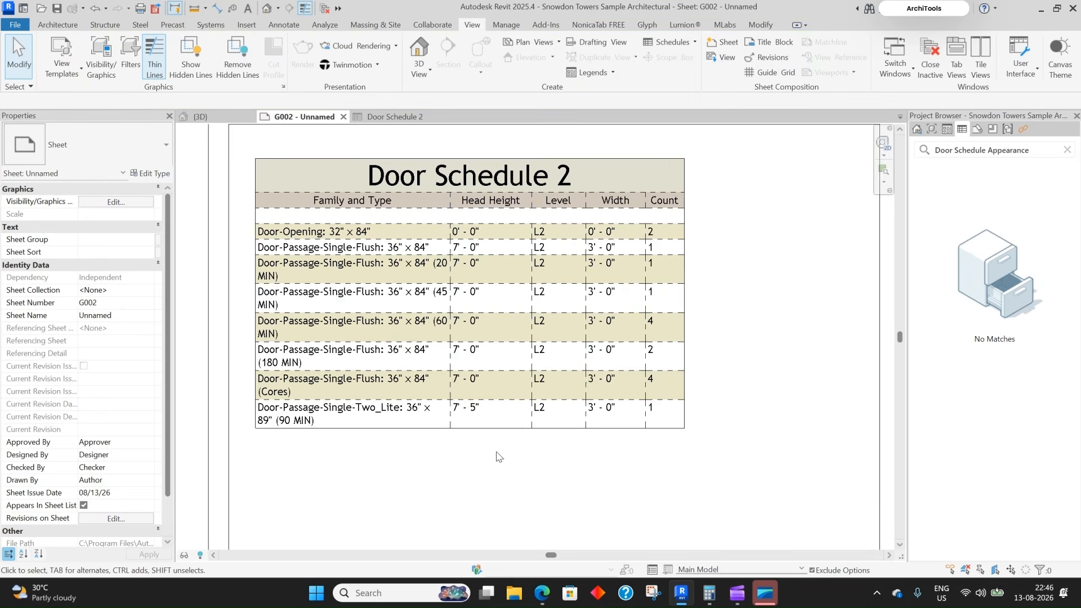
- Switch the schedule's grid lines from dashed to a solid style and review it on G002
{"action": "double_click", "coordinate": [473, 443]}
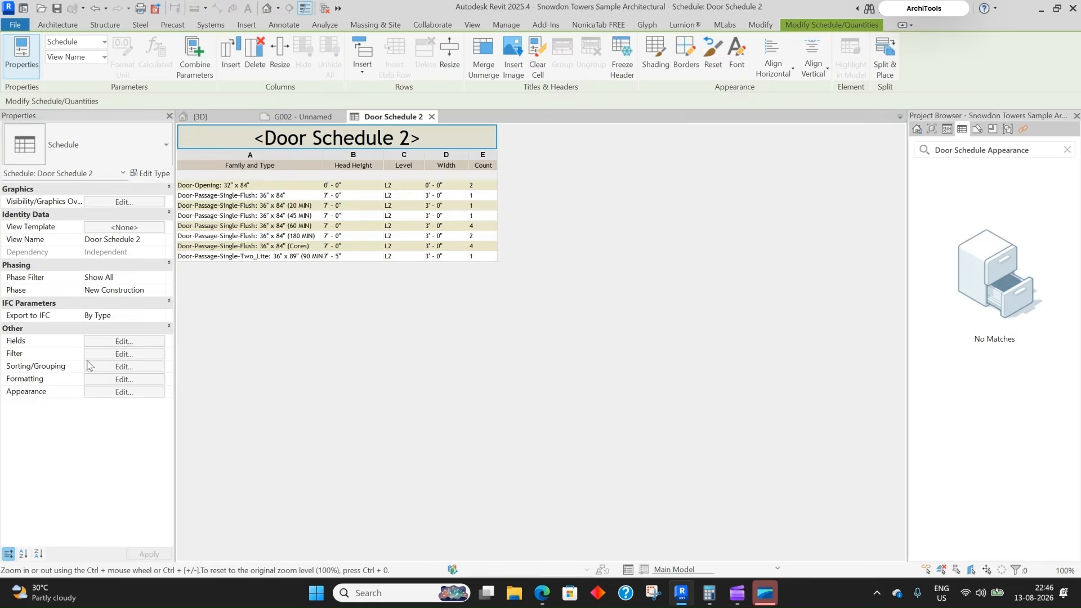
{"action": "left_click", "coordinate": [124, 392]}
{"action": "left_click", "coordinate": [796, 171]}
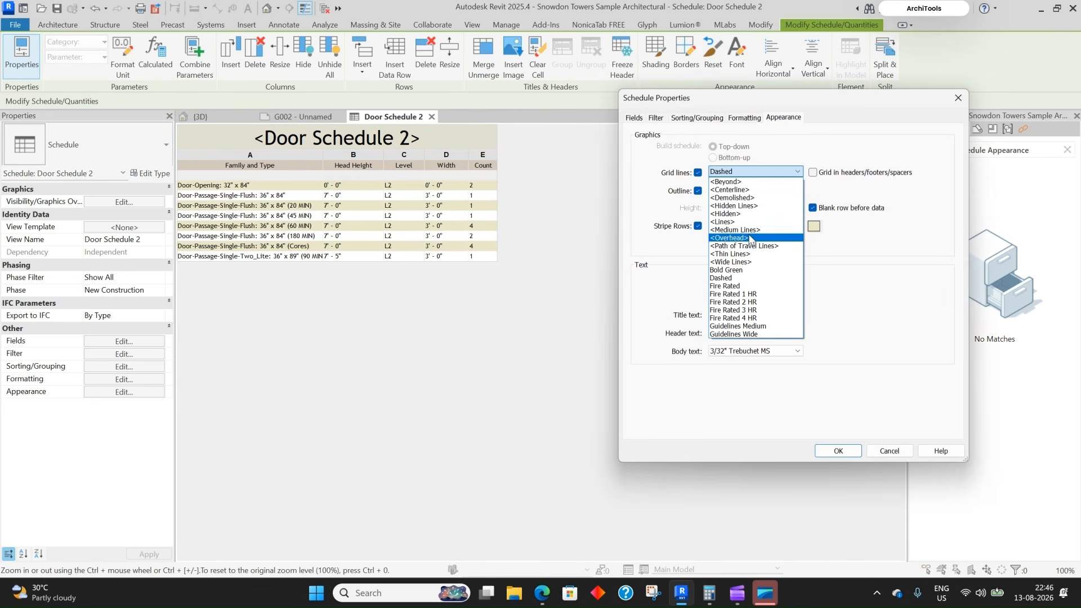
{"action": "left_click", "coordinate": [731, 254]}
{"action": "left_click", "coordinate": [838, 451]}
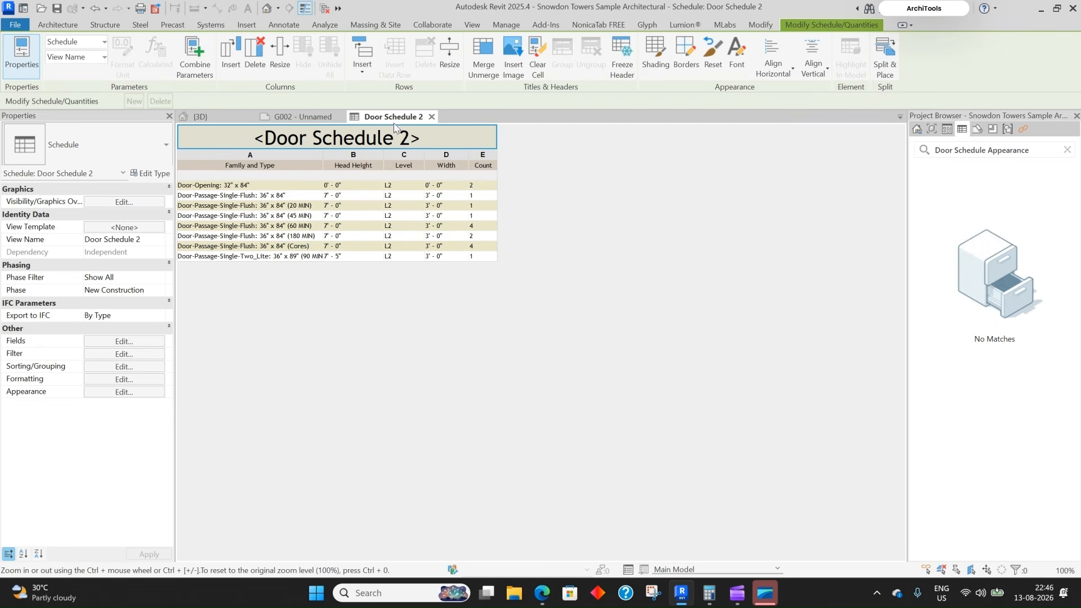
{"action": "left_click", "coordinate": [296, 117]}
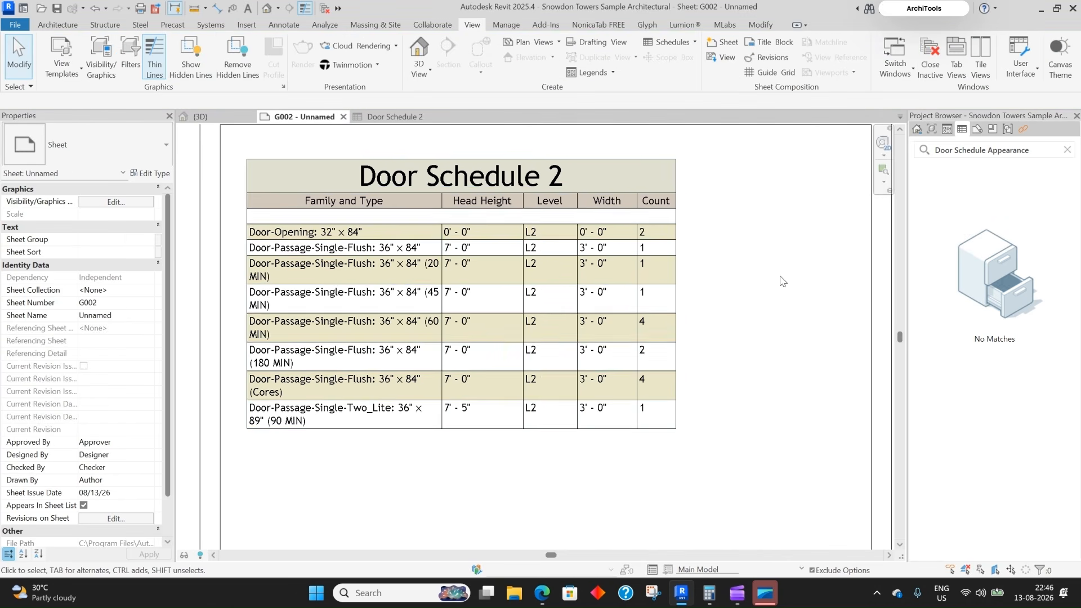
{"action": "scroll", "coordinate": [495, 282], "scroll_direction": "up", "scroll_amount": 2}
{"action": "scroll", "coordinate": [510, 297], "scroll_direction": "up", "scroll_amount": 1}
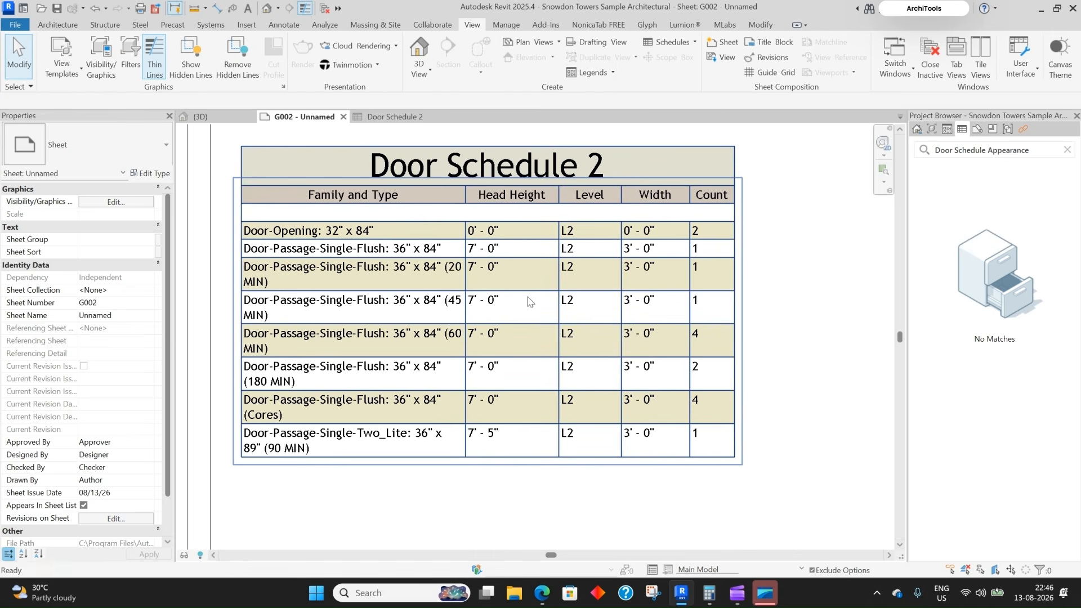